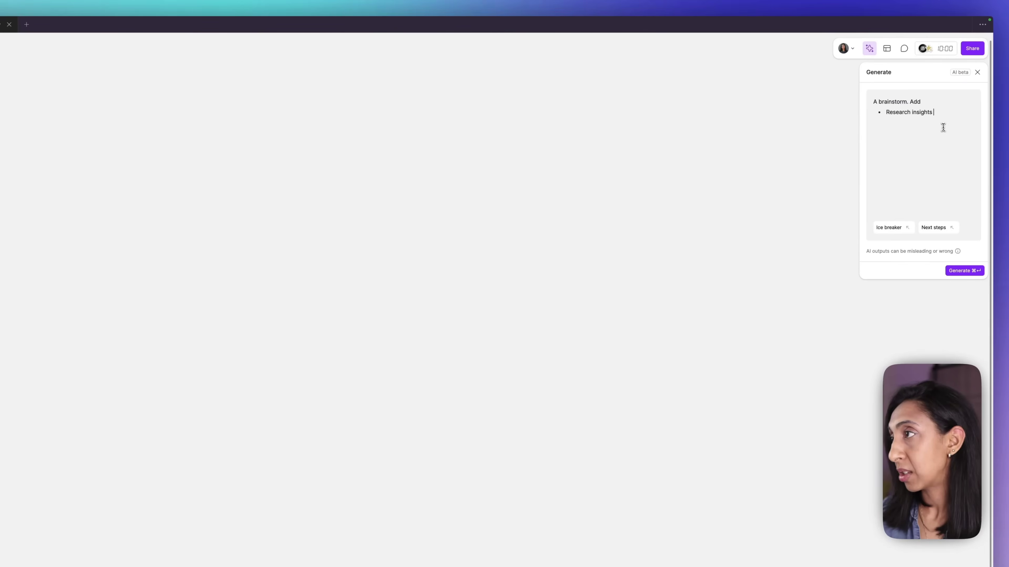
Complete the AI brainstorm prompt with "about freelancer budgeting", generate the board and look over its sections
text(about freelancer budgeting)
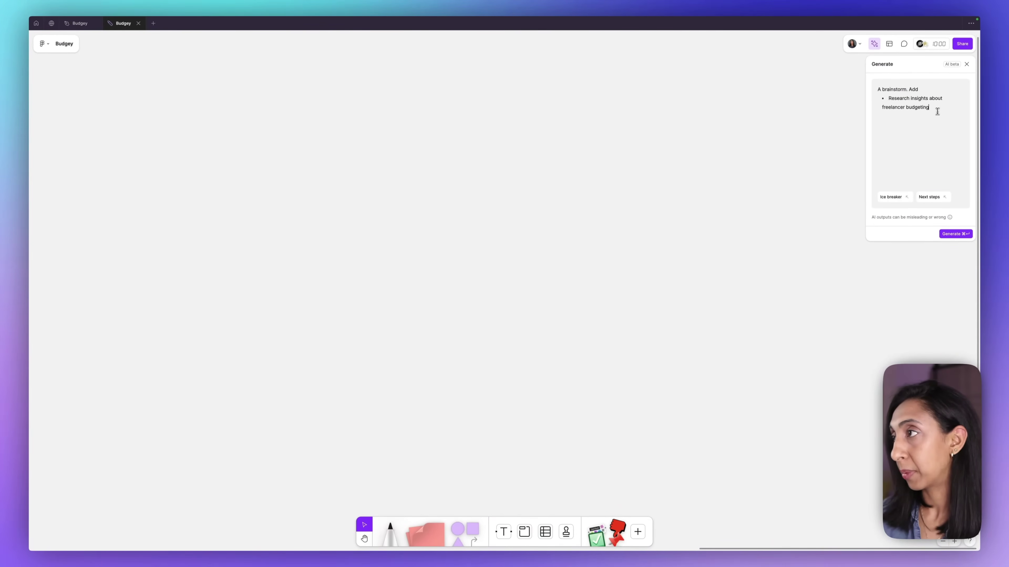
click(958, 234)
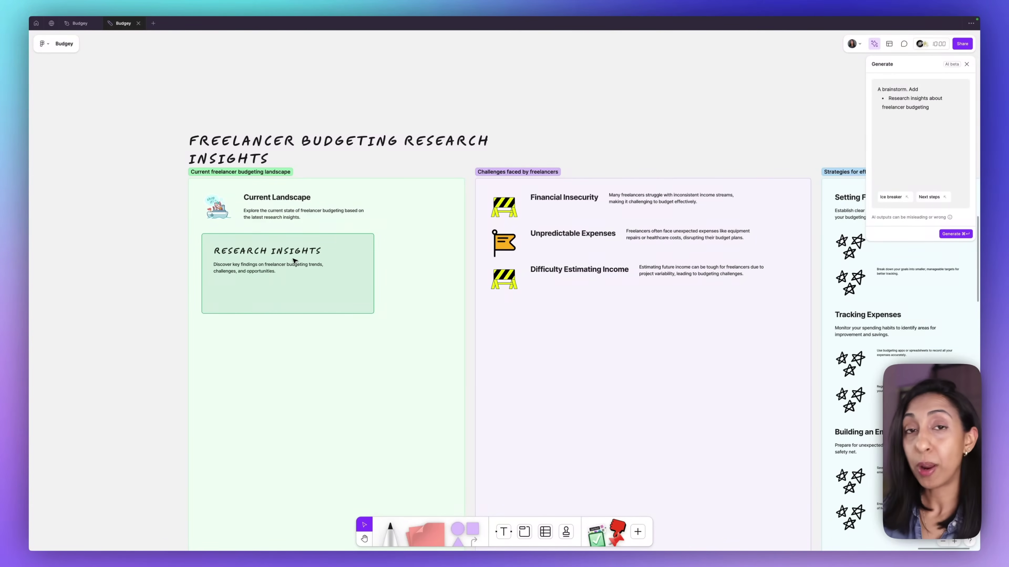
scroll(294, 261, right, 3)
click(454, 171)
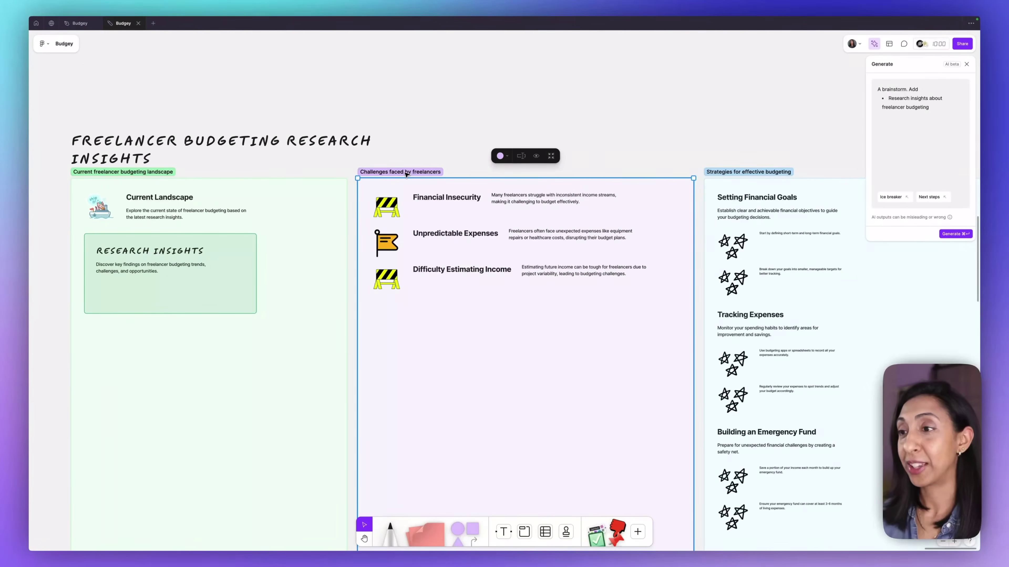
scroll(405, 174, right, 5)
scroll(406, 174, down, 2)
click(516, 120)
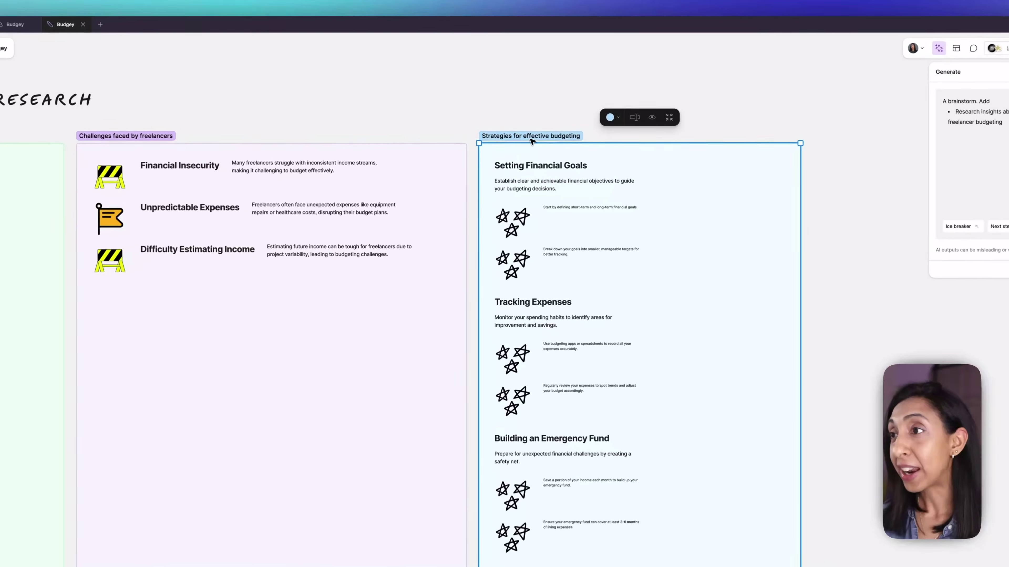
scroll(531, 140, right, 3)
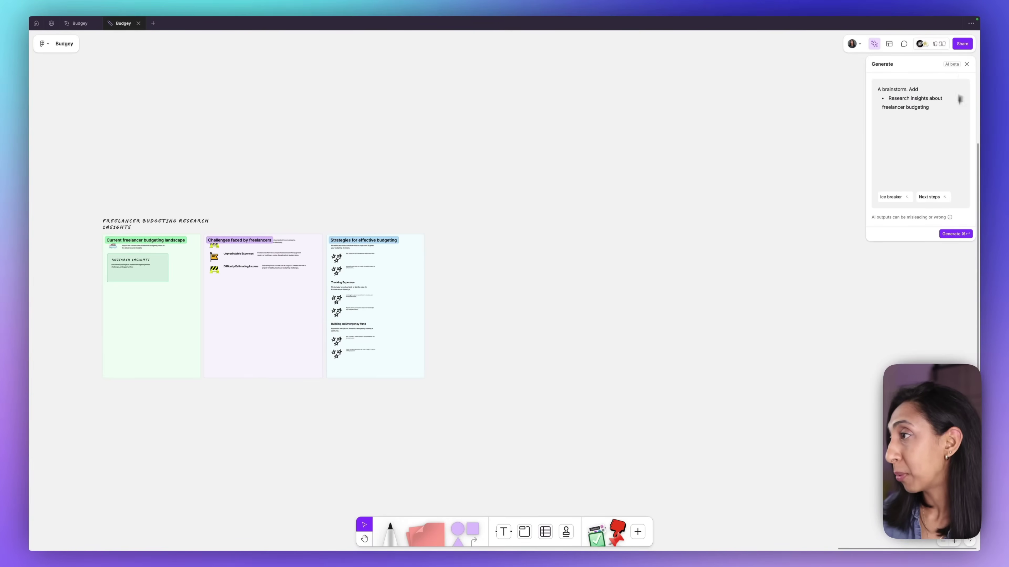
Start an AI mind map prompt on "freelancer budgeting and money allocation" and add the Explore topics suggestion to it
click(874, 44)
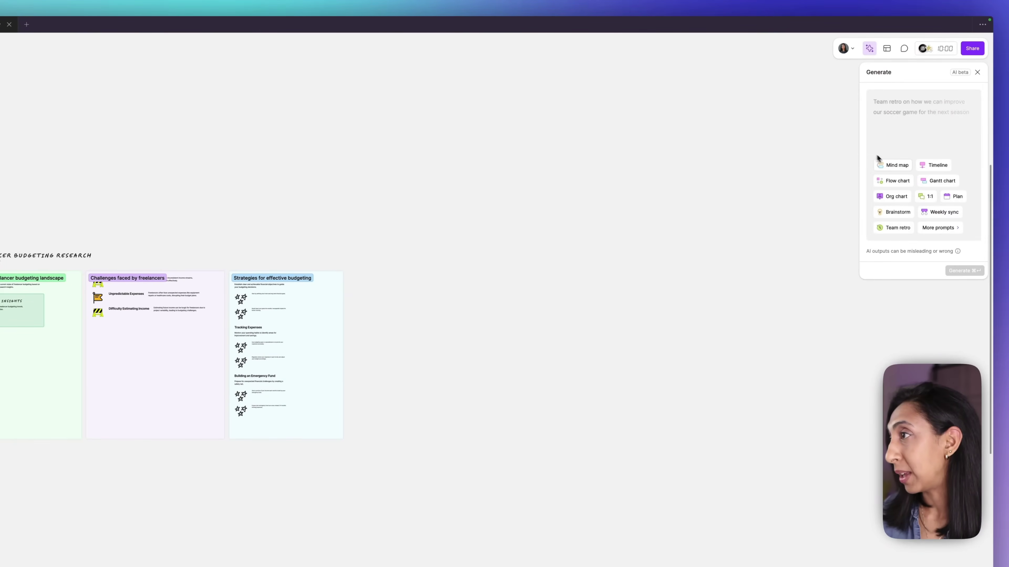
click(894, 164)
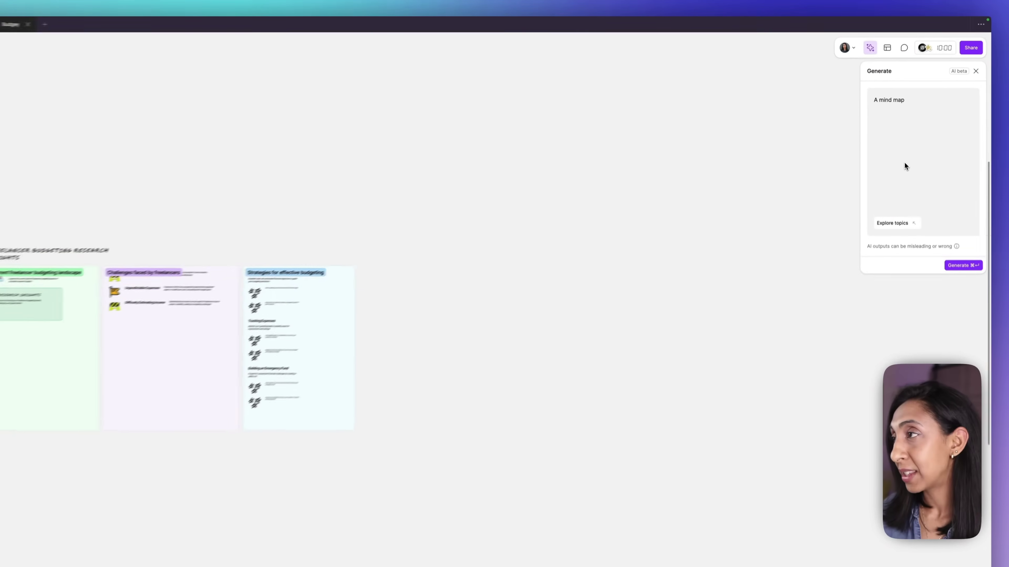
text(- free)
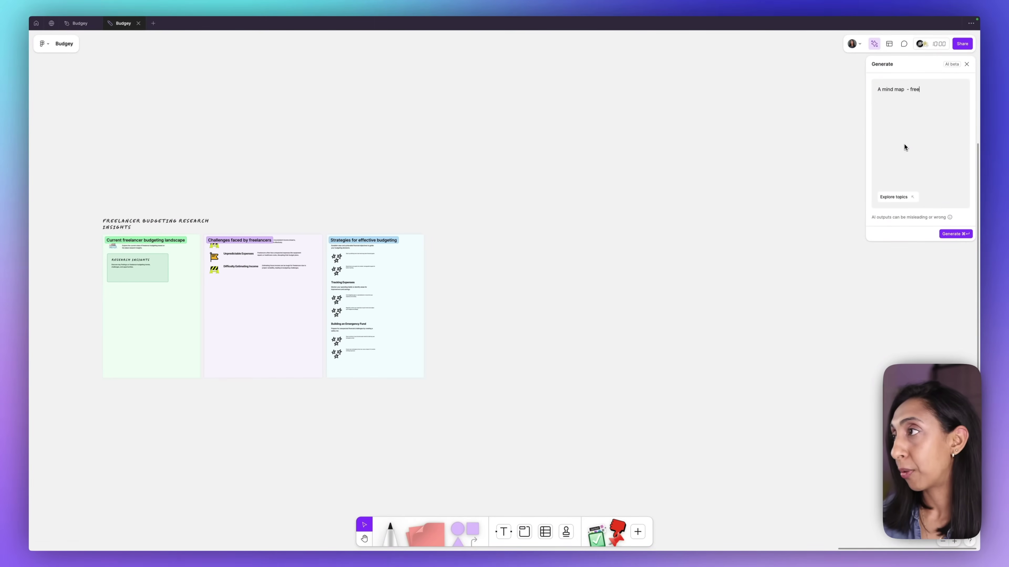
text(lancer budgeting an)
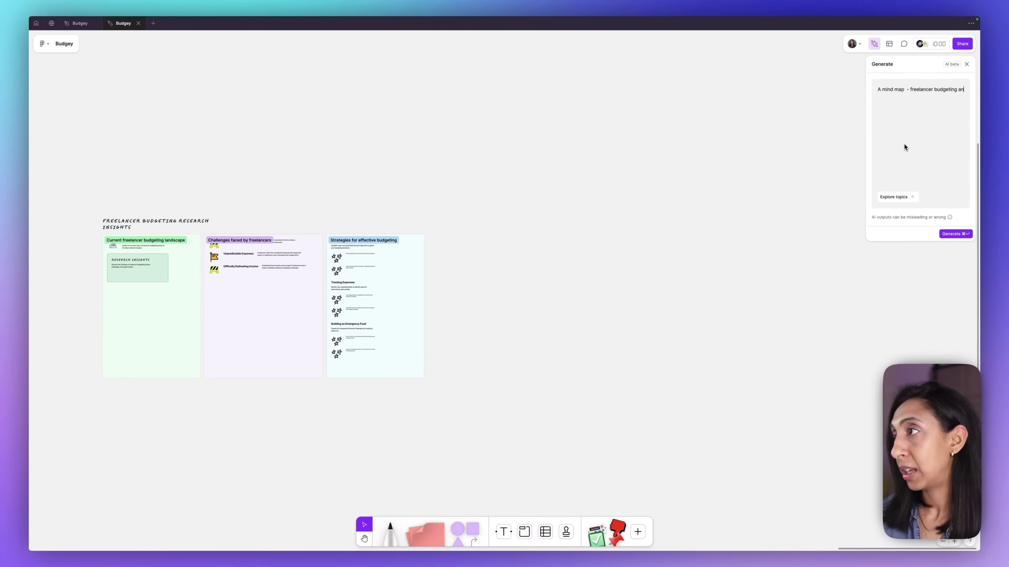
text(d money allocation)
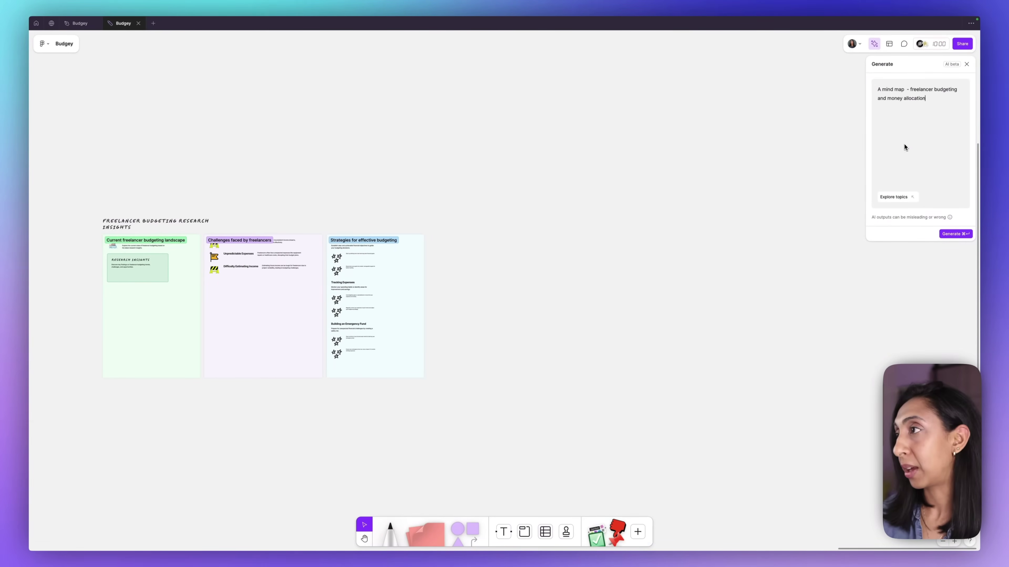
click(894, 197)
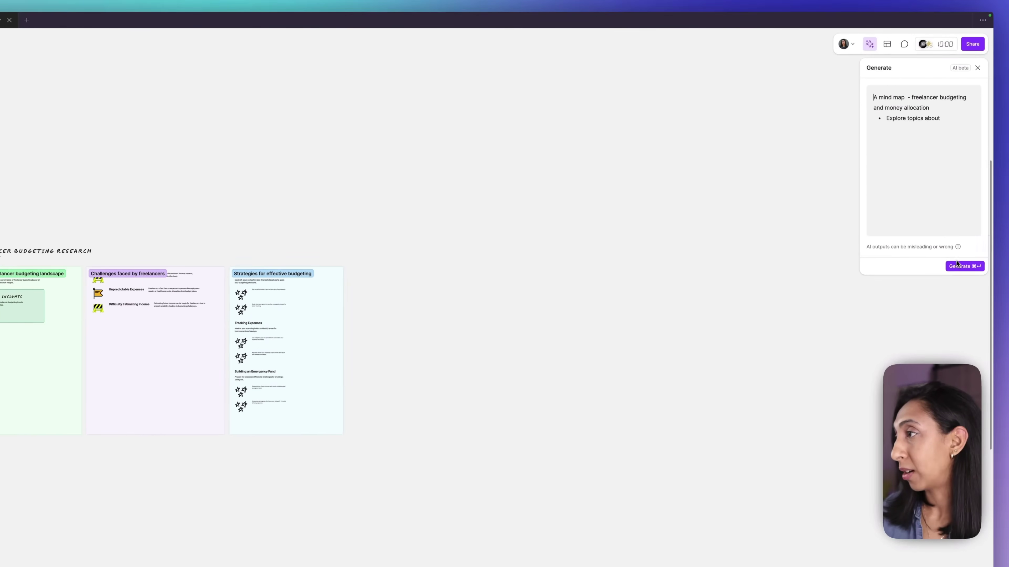
Move "freelancer budgeting and money allocation" after "Explore topics about" in the prompt and generate the mind map
drag(929, 108, 907, 97)
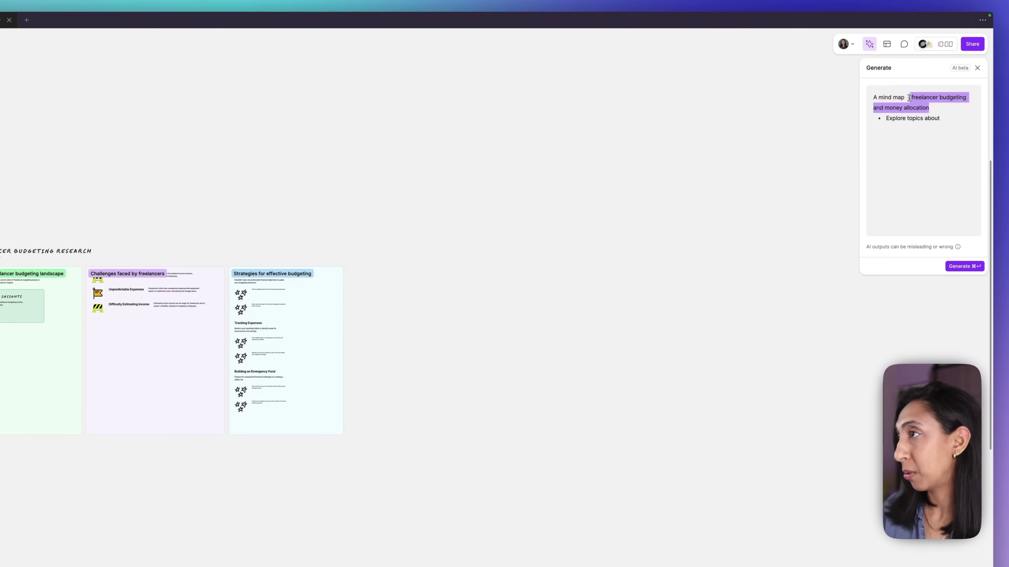
key(super+x)
click(940, 107)
key(super+v)
key(super+Return)
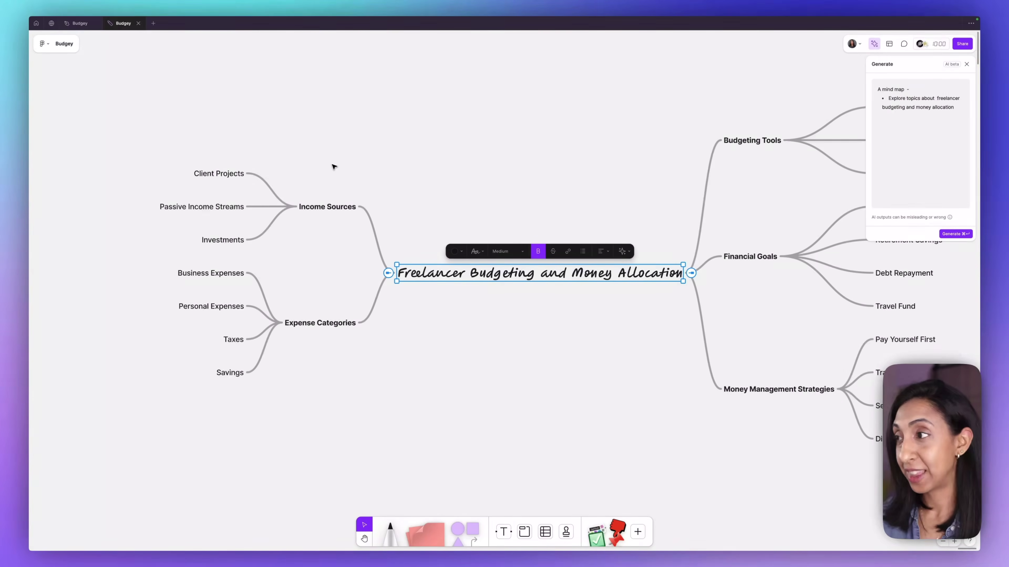
Examine the mind map's branches, from income sources and expense categories to budgeting tools, financial goals and money management strategies
click(221, 172)
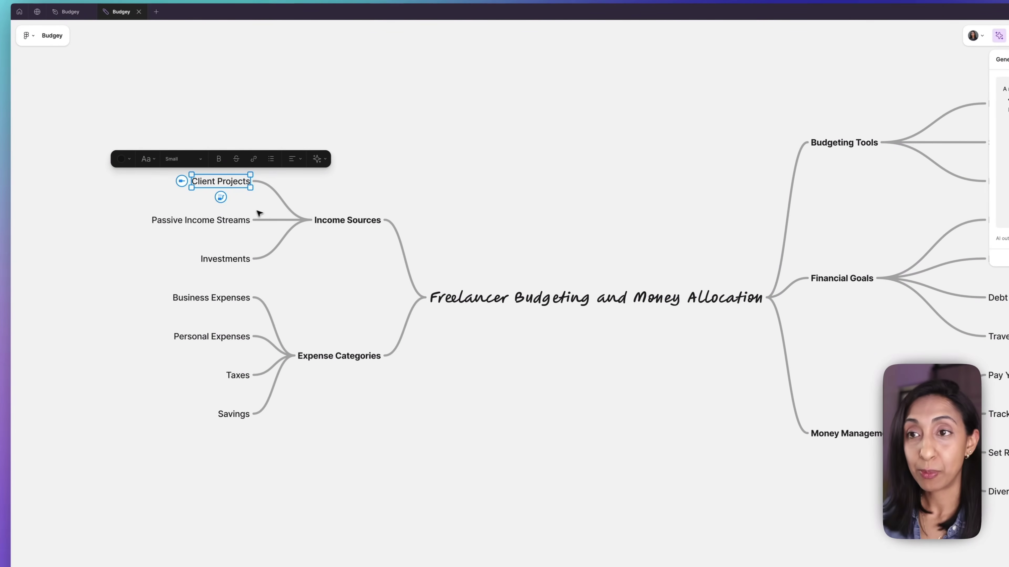
click(406, 164)
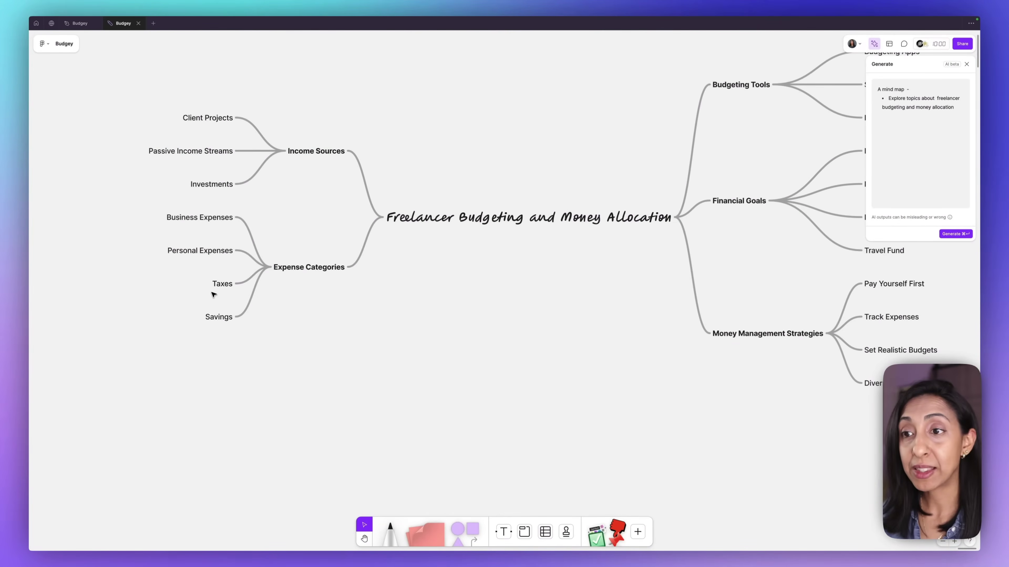
scroll(310, 310, right, 1)
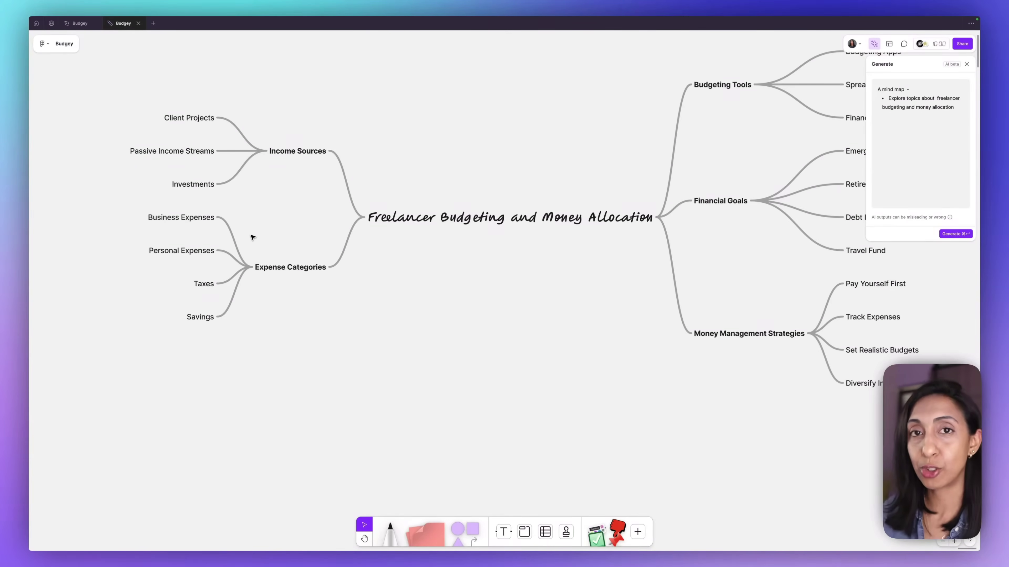
scroll(252, 237, right, 10)
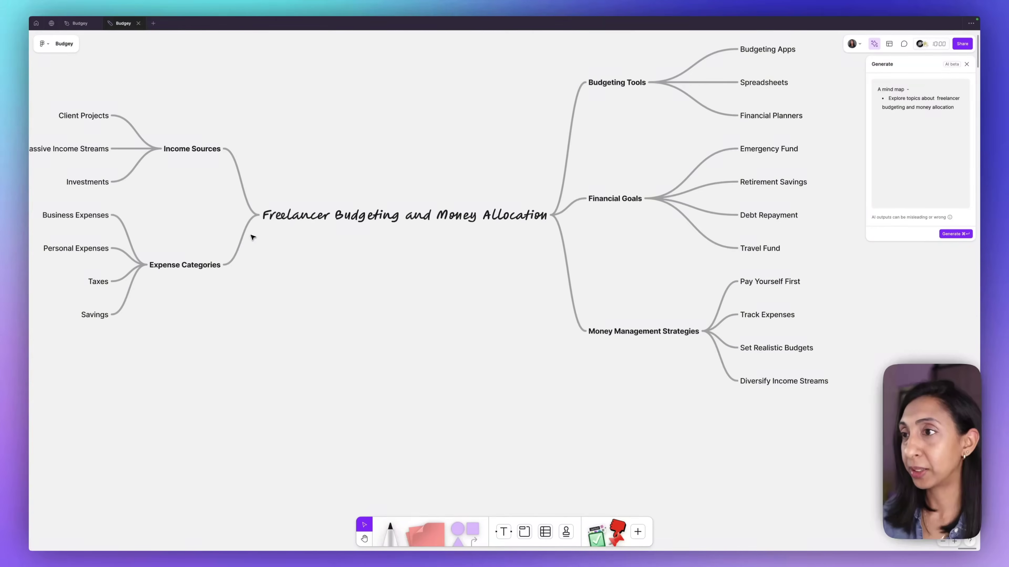
scroll(676, 315, left, 2)
scroll(675, 315, up, 2)
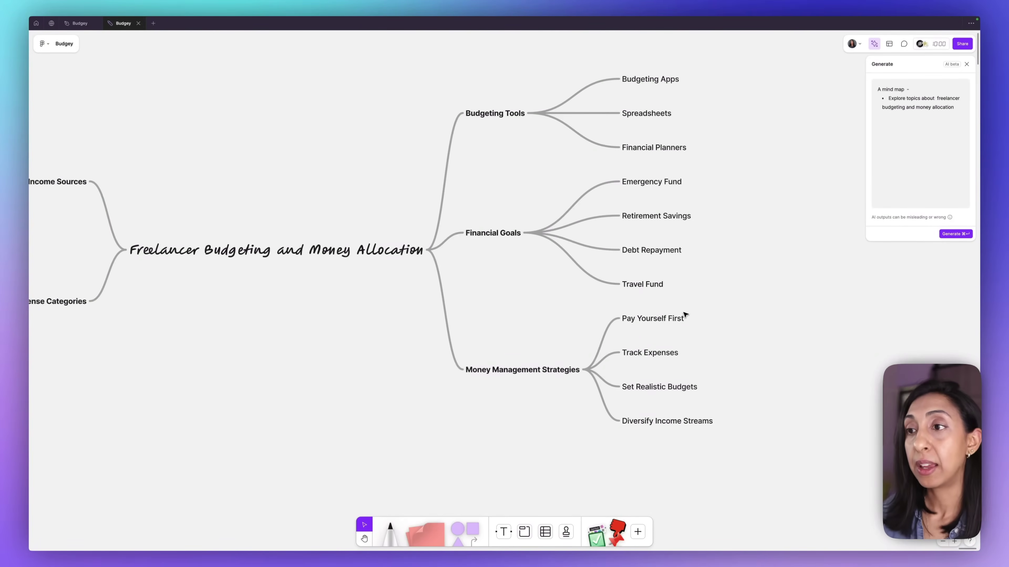
scroll(684, 315, down, 3)
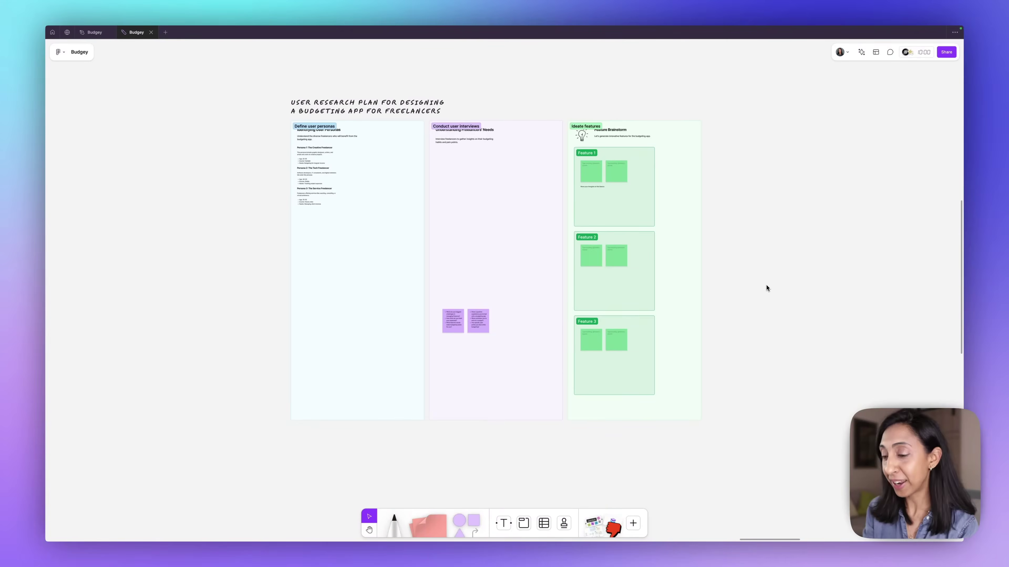
Draw a large new section on the empty canvas beside the Ideate features section and name it "Research Plan"
scroll(766, 288, up, 3)
scroll(767, 288, up, 3)
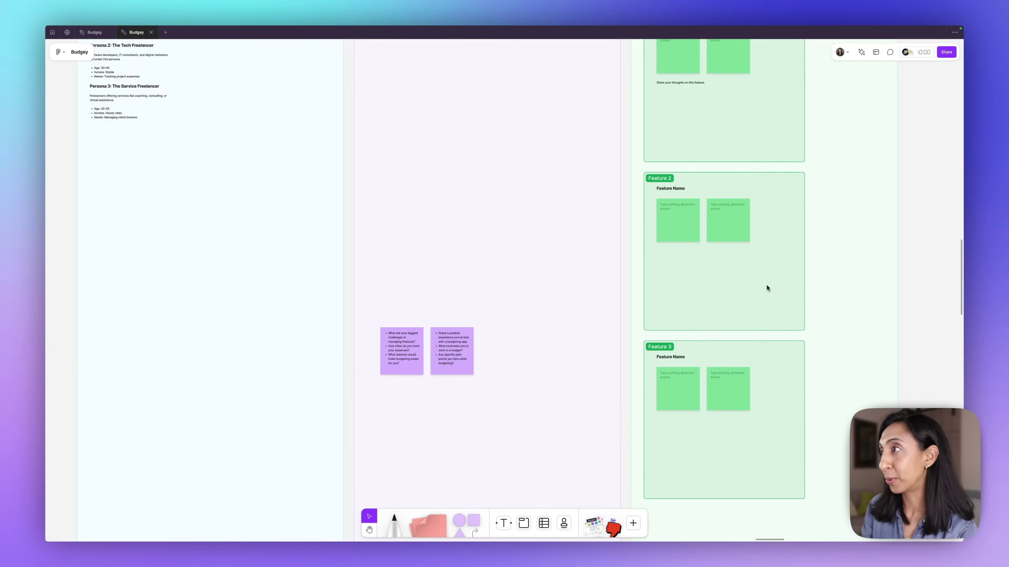
scroll(767, 288, down, 5)
click(524, 523)
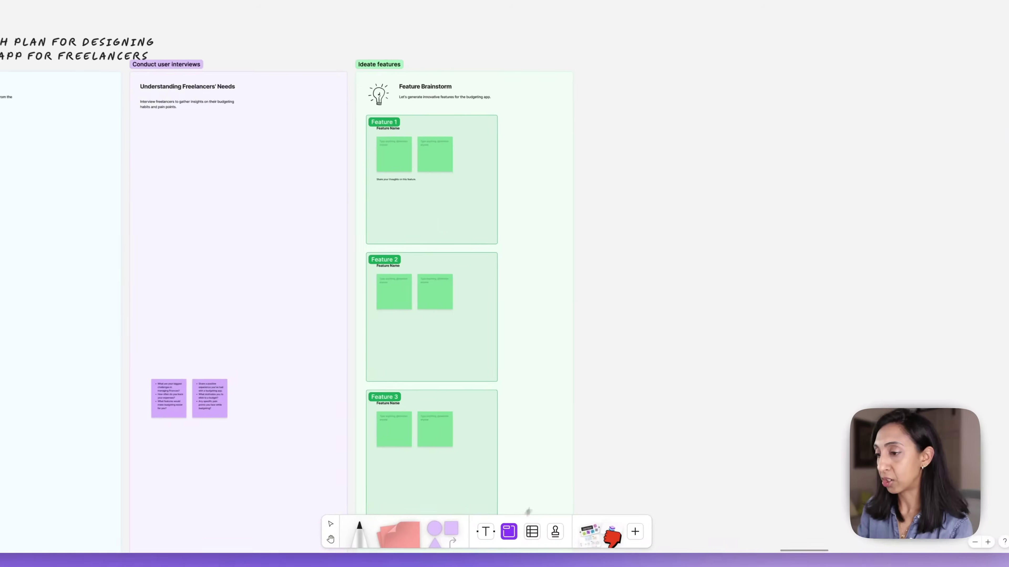
drag(615, 87, 896, 401)
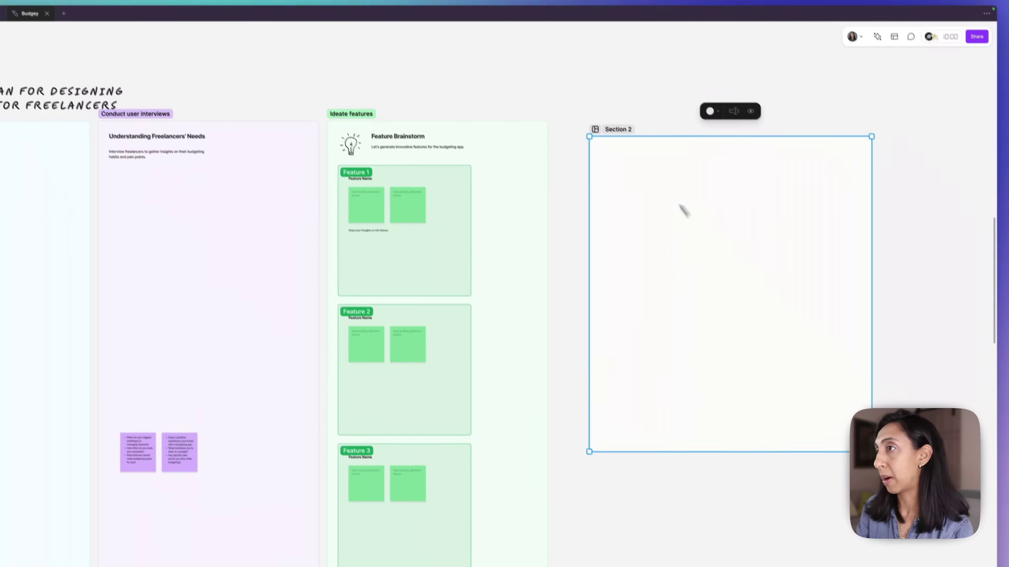
click(733, 110)
text(Research Plan)
key(Return)
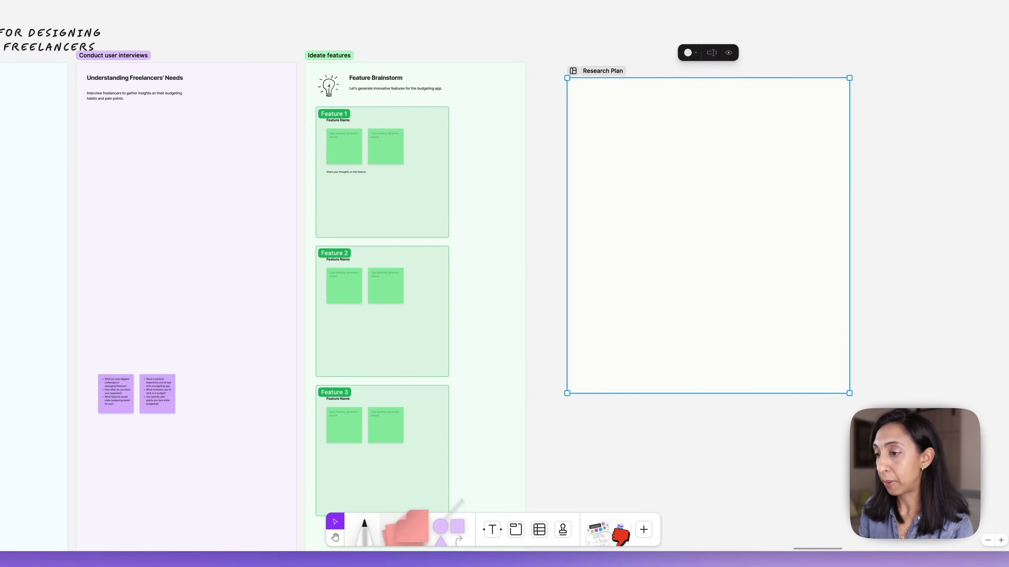
Add a sticky note in the Research Plan section reading "Create me a research plan for Designing a Budgeting App for Freelancers"
key(s)
click(610, 140)
text(Coeate me a research p)
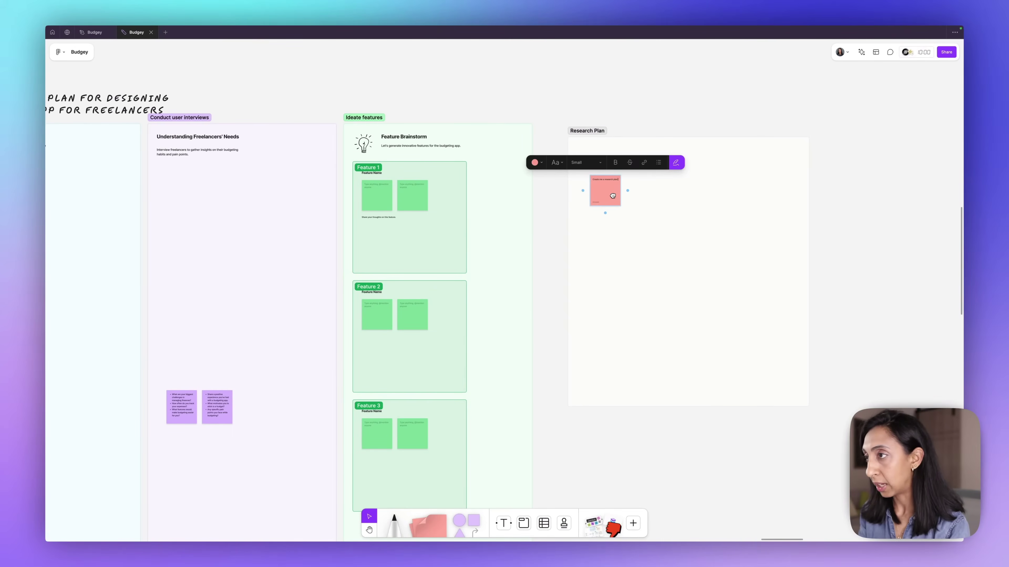
text(lan)
scroll(613, 196, left, 5)
double_click(216, 117)
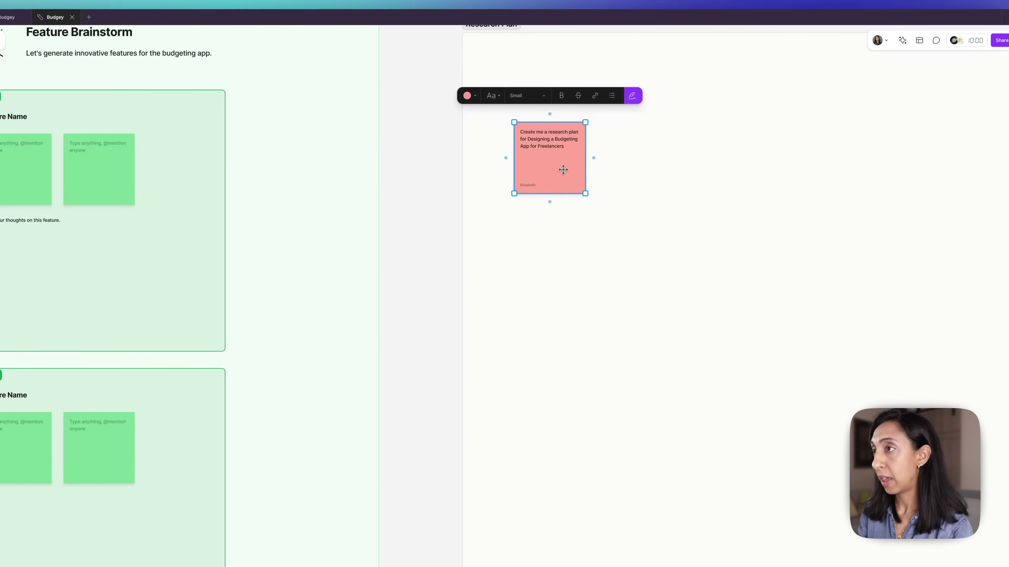
click(626, 194)
scroll(655, 201, right, 3)
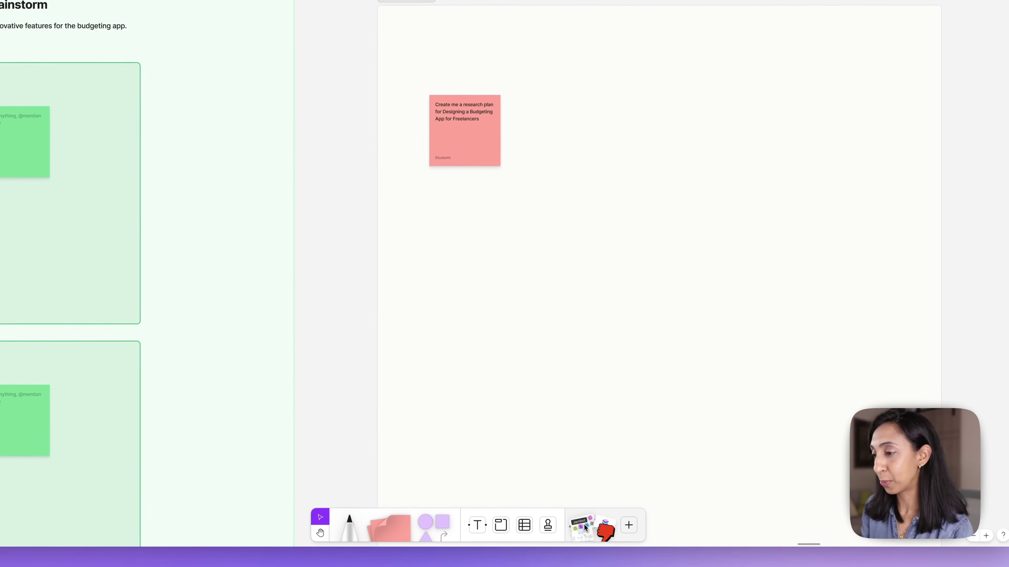
Place a Jambot widget beside the sticky note in the Research Plan section
click(628, 525)
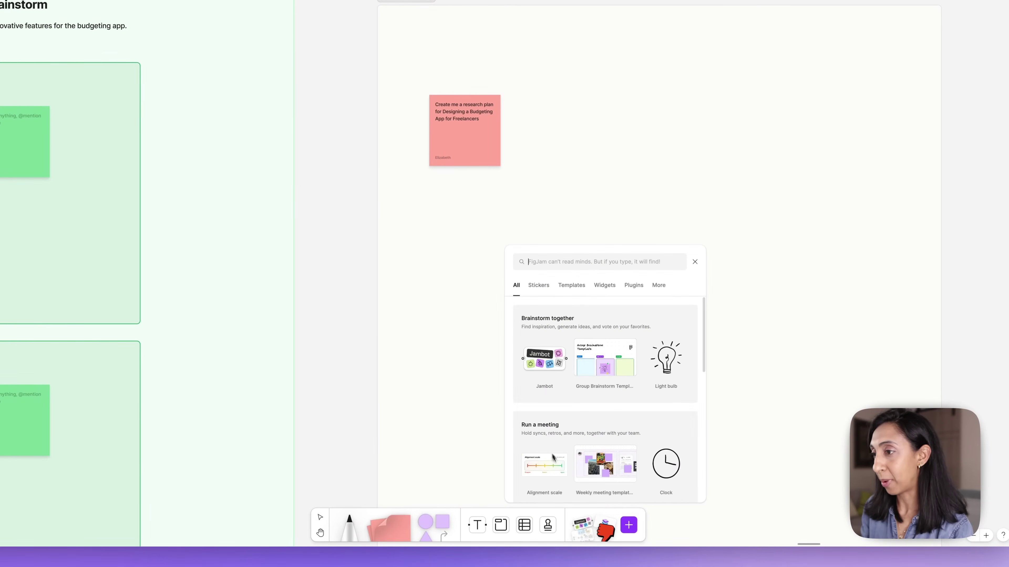
drag(543, 363, 531, 140)
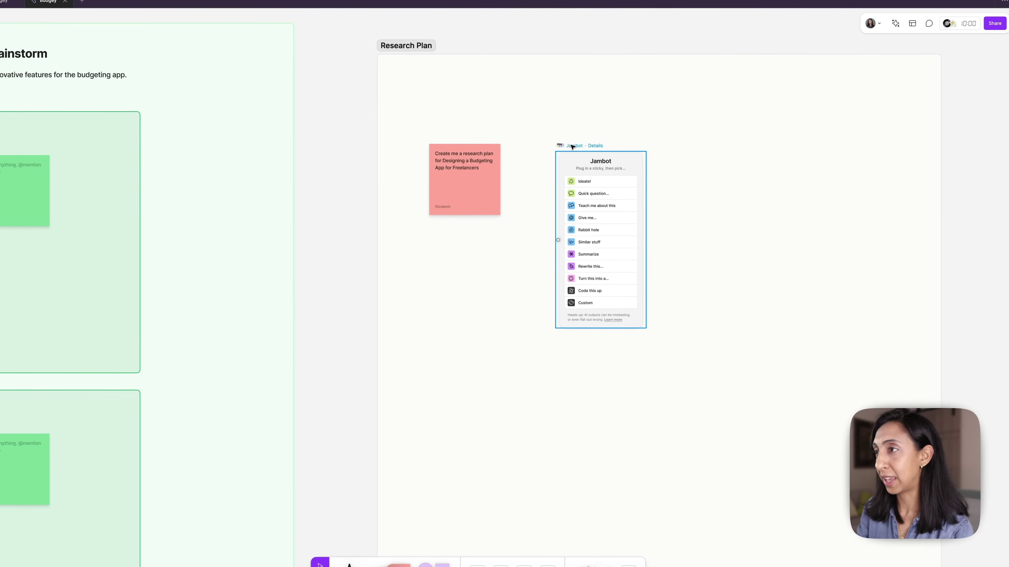
scroll(534, 141, up, 5)
scroll(594, 154, up, 3)
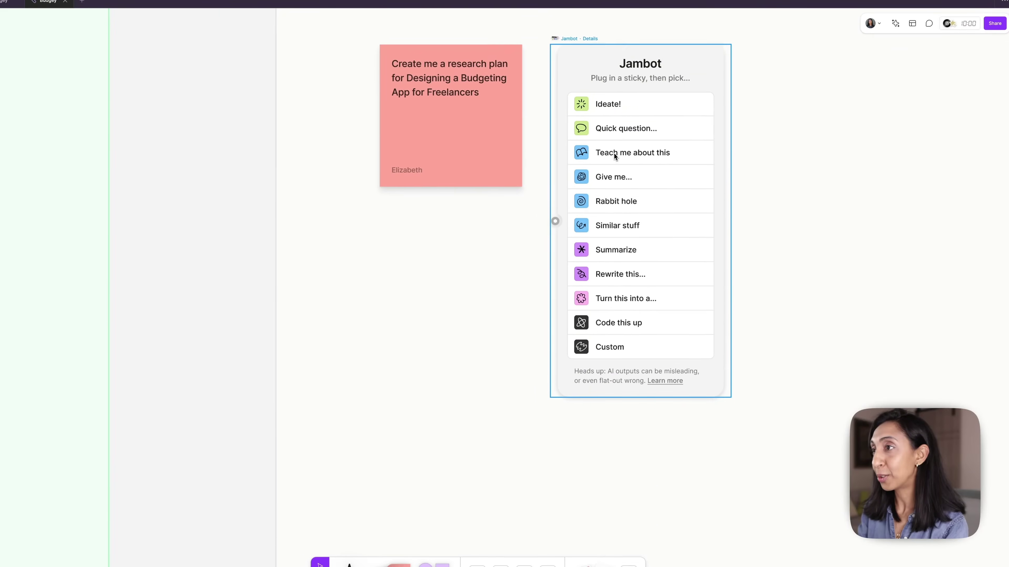
scroll(616, 154, right, 3)
Connect the research plan sticky note to the Jambot widget, run Ideate! and review the generated notes
click(434, 142)
drag(446, 146, 489, 146)
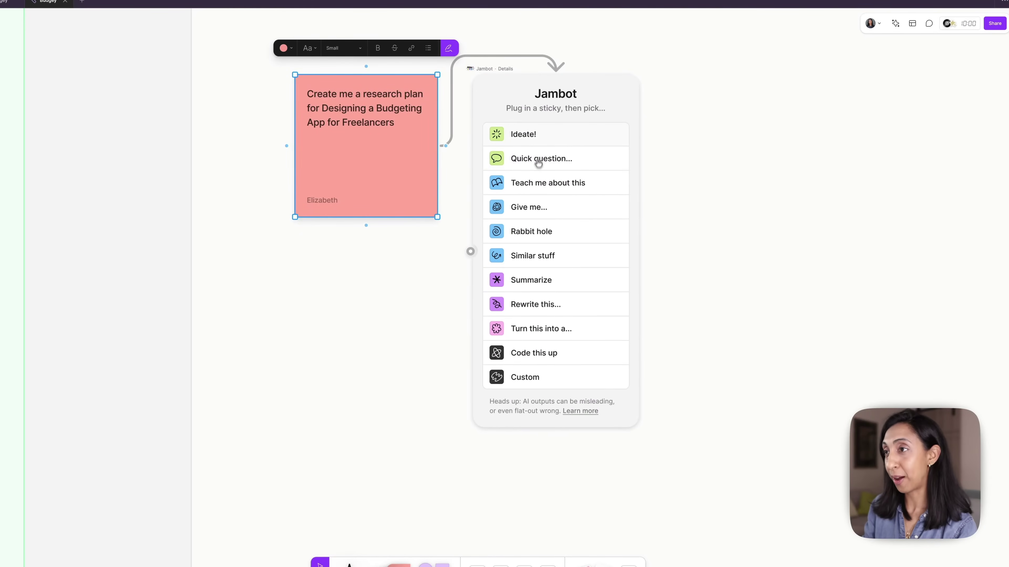
click(537, 139)
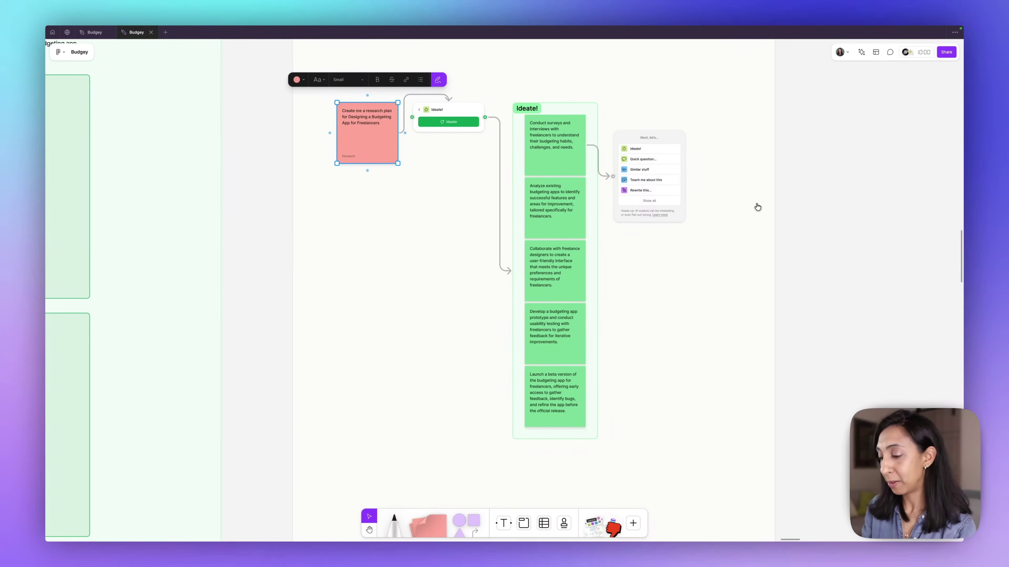
scroll(757, 207, up, 3)
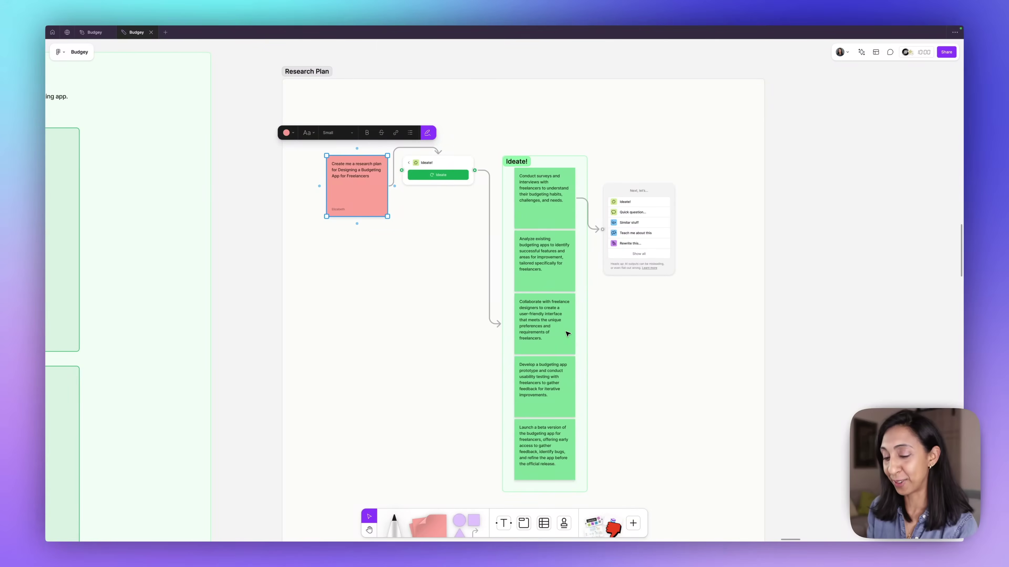
scroll(578, 208, down, 3)
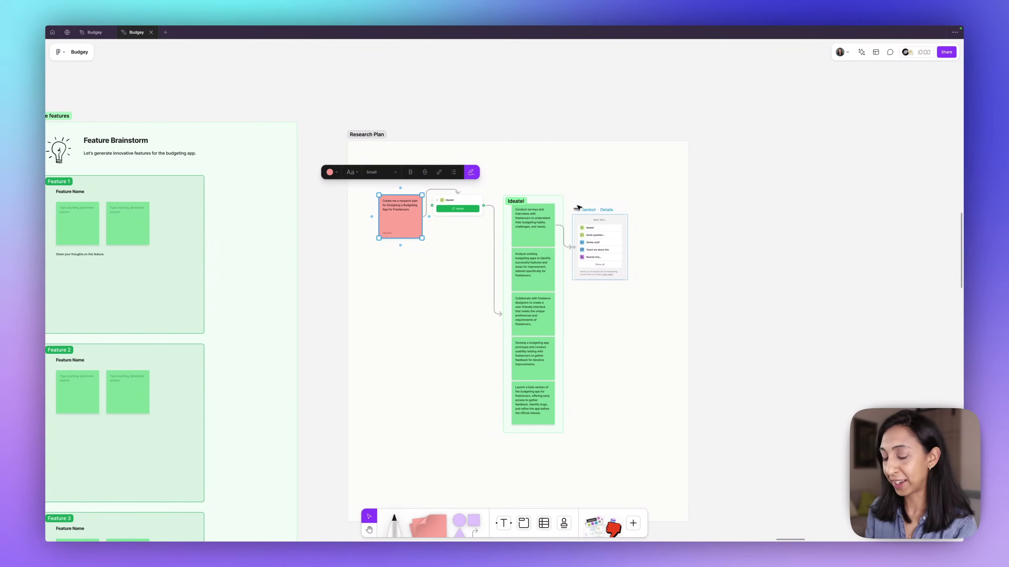
Add a sticky note in the Conduct user interviews section reading "Write me some interview question for freelancers about their budgeting needs, habits and solutions."
scroll(556, 204, left, 15)
click(497, 175)
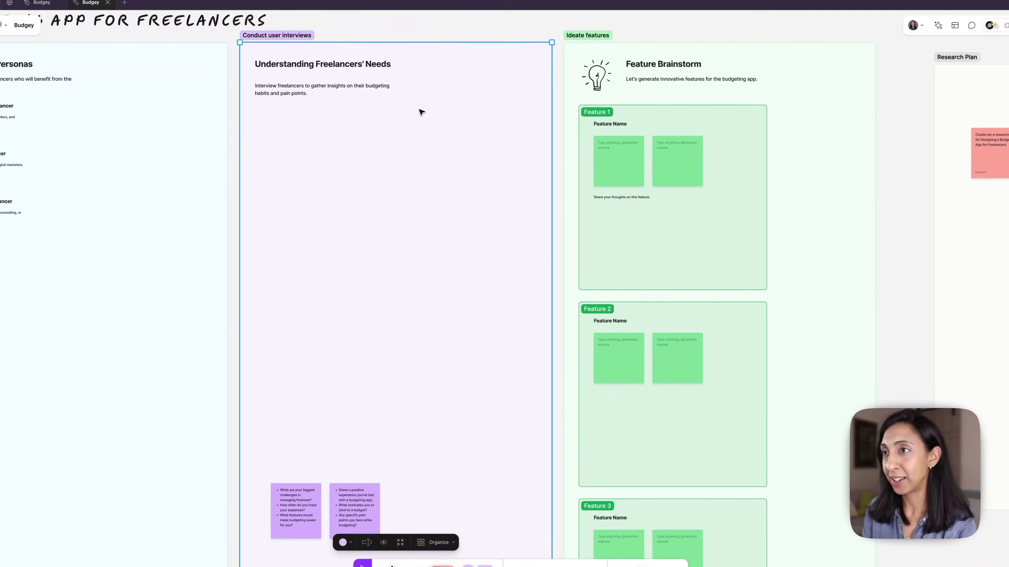
click(425, 149)
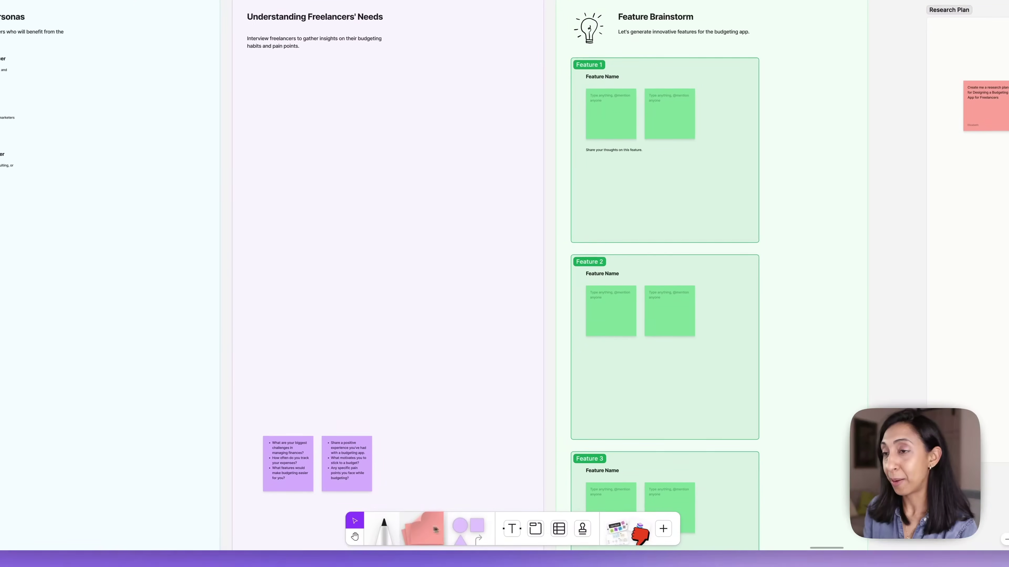
click(435, 529)
click(273, 129)
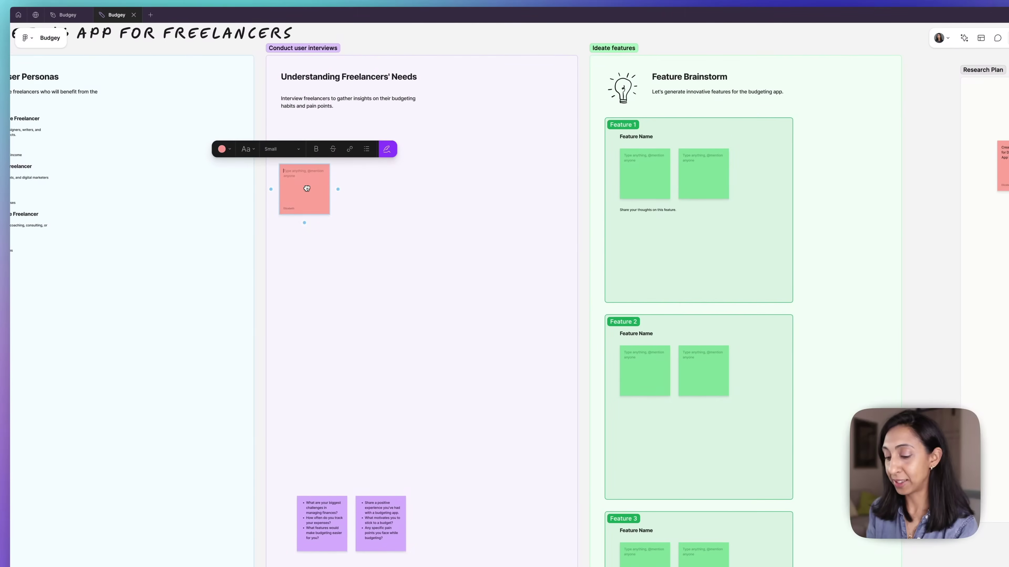
text(Write me some inter)
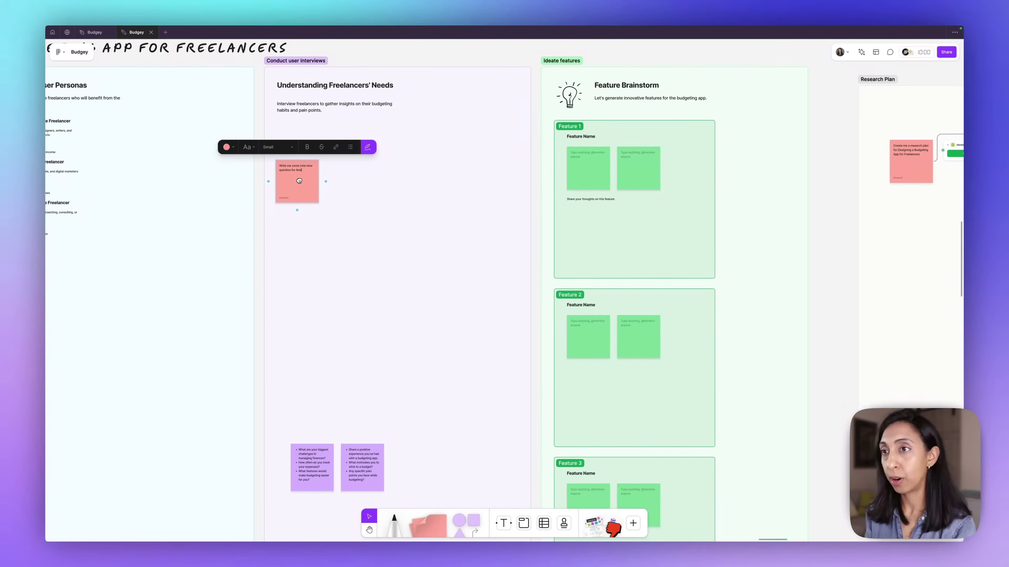
text(view question for freelancers about their budgeting needs, habits, solutions.)
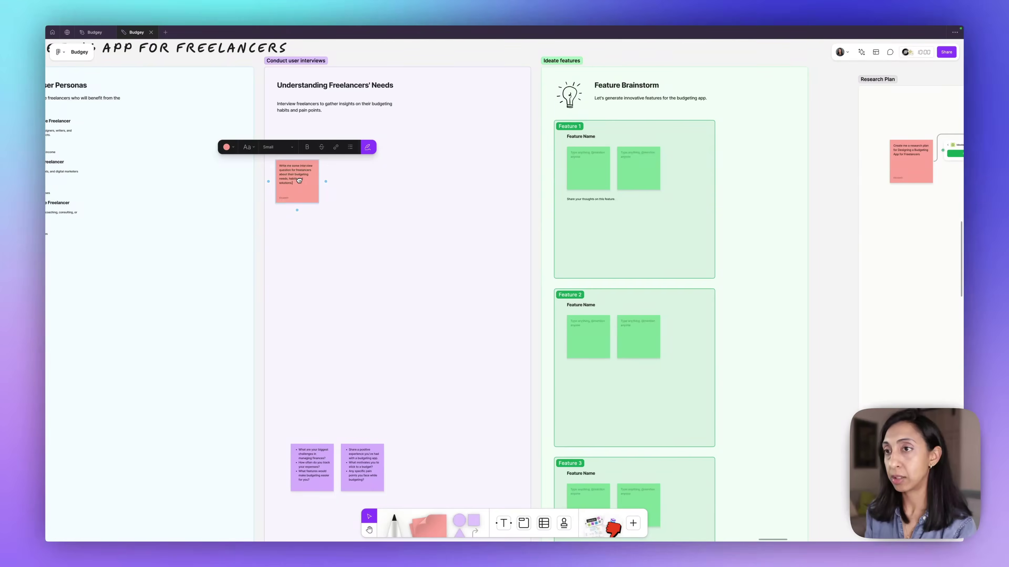
Place a Jambot widget beside the interview question sticky note in the Conduct user interviews section
click(633, 523)
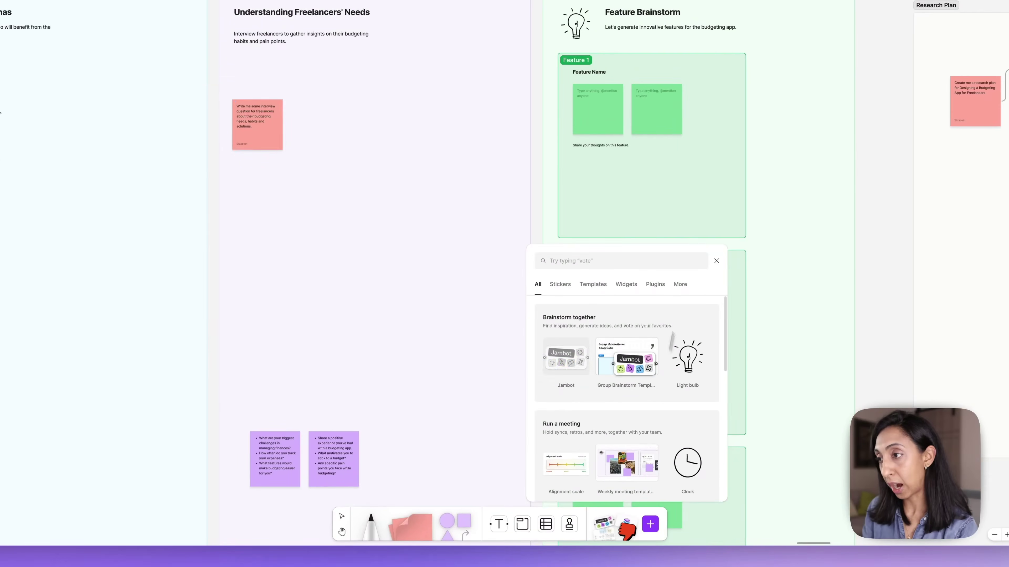
drag(565, 357, 362, 145)
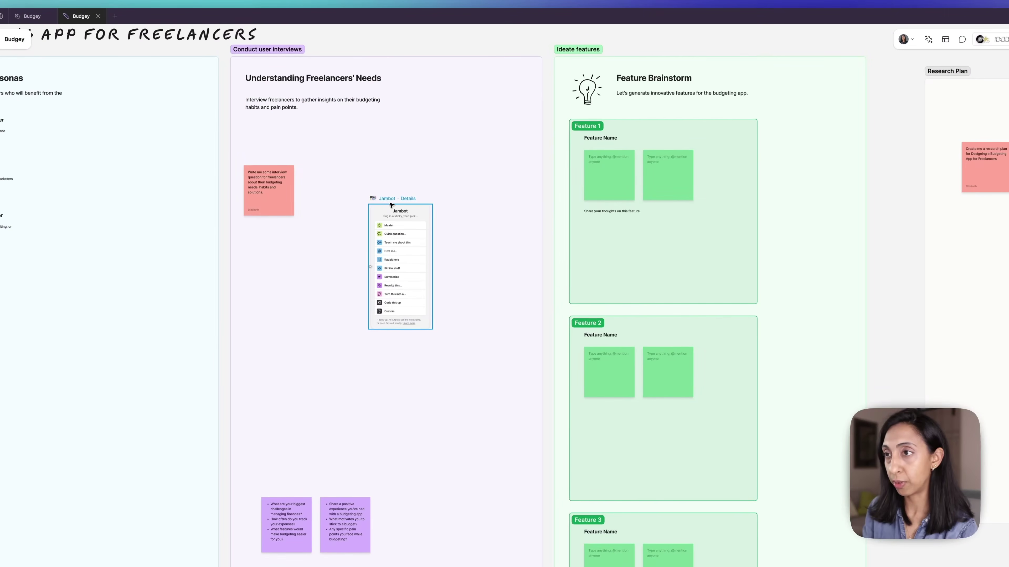
drag(391, 205, 345, 159)
Connect the interview question sticky note to the Jambot widget and run Ideate! on it
click(277, 189)
mouse_move(302, 190)
mouse_down()
mouse_move(352, 283)
mouse_move(355, 186)
mouse_up()
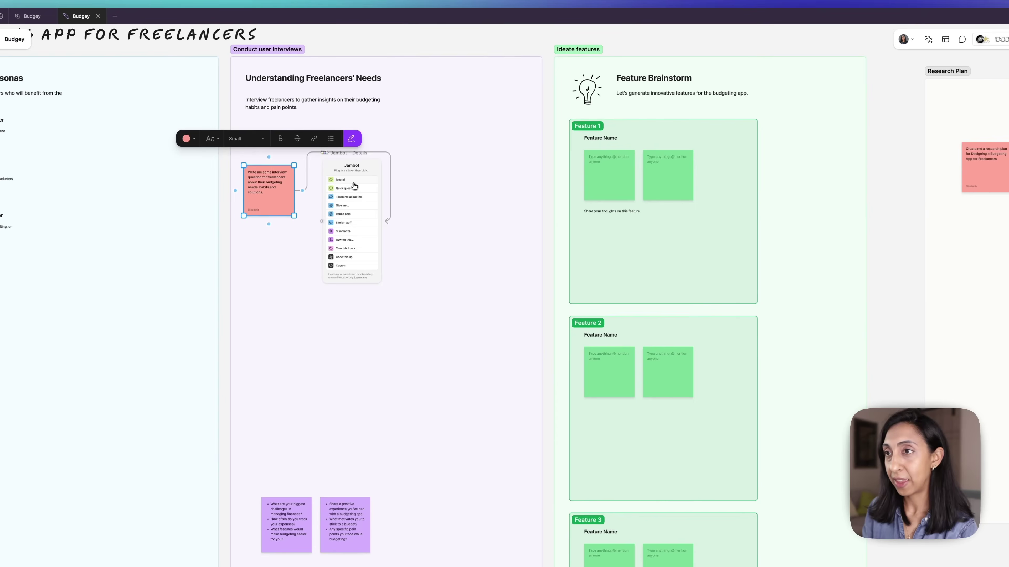
click(346, 180)
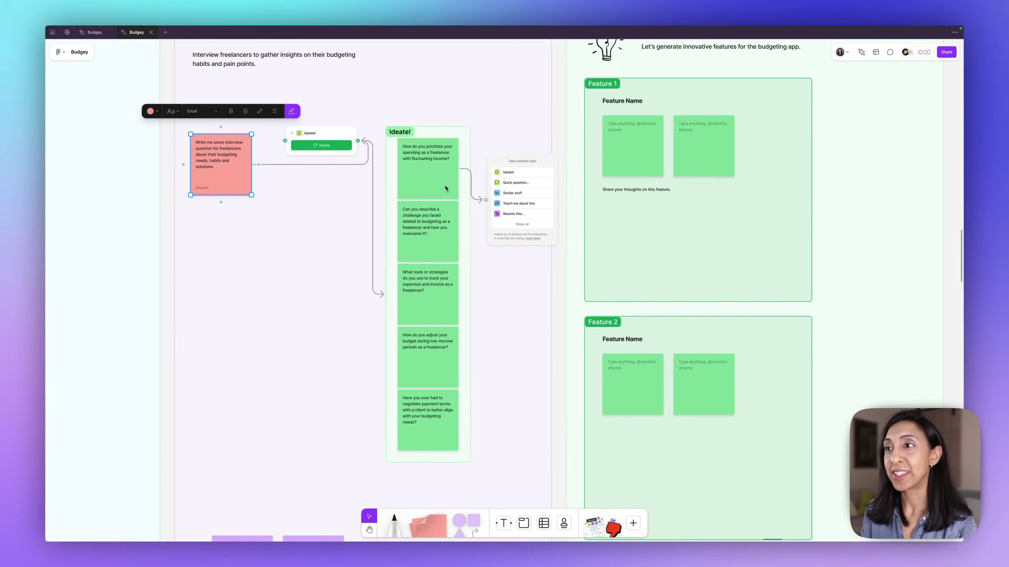
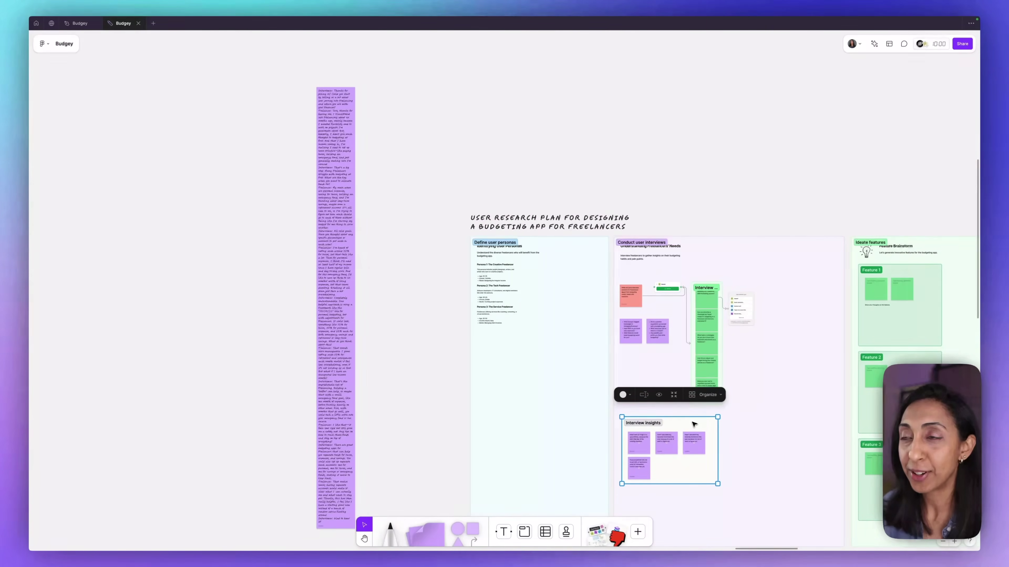
Place a Jambot widget on the empty canvas close beside the beginning of the long interview transcript sticky note
click(350, 212)
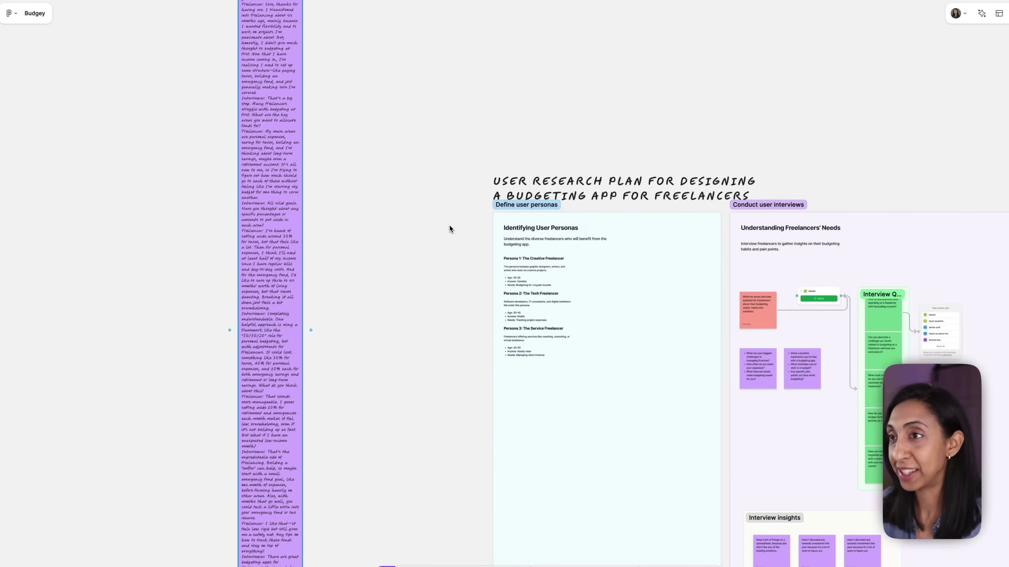
scroll(449, 229, up, 5)
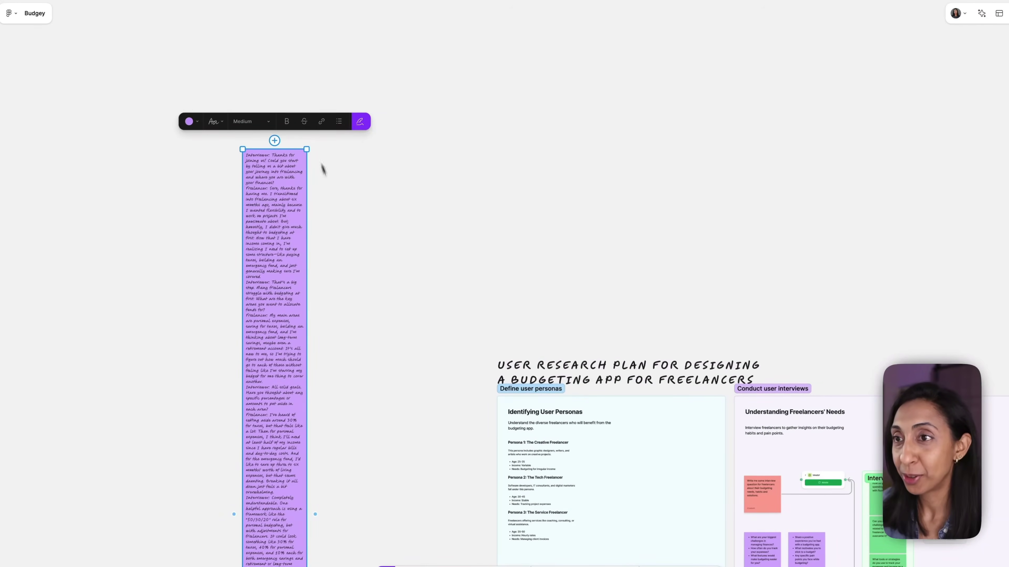
click(402, 184)
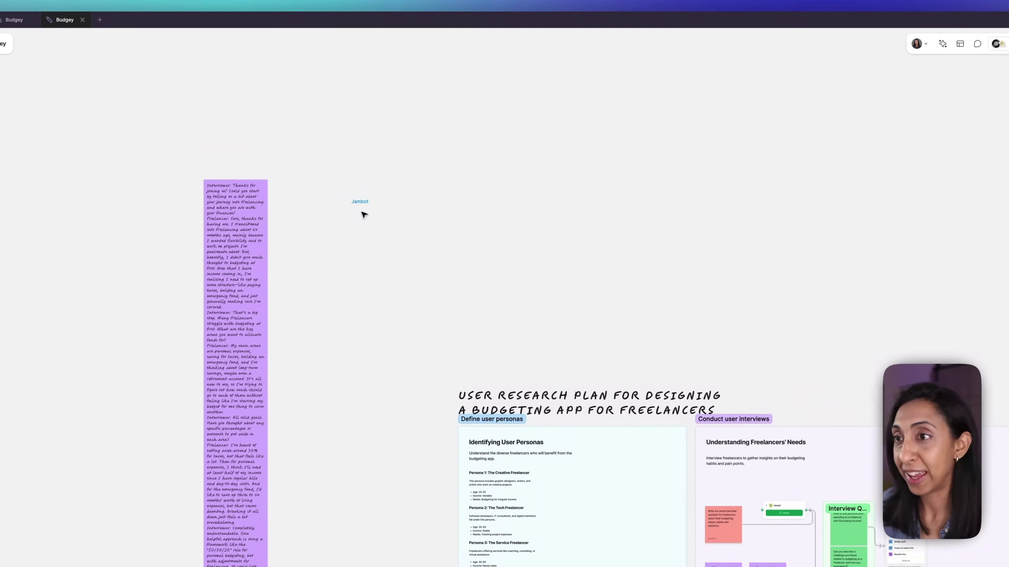
click(364, 214)
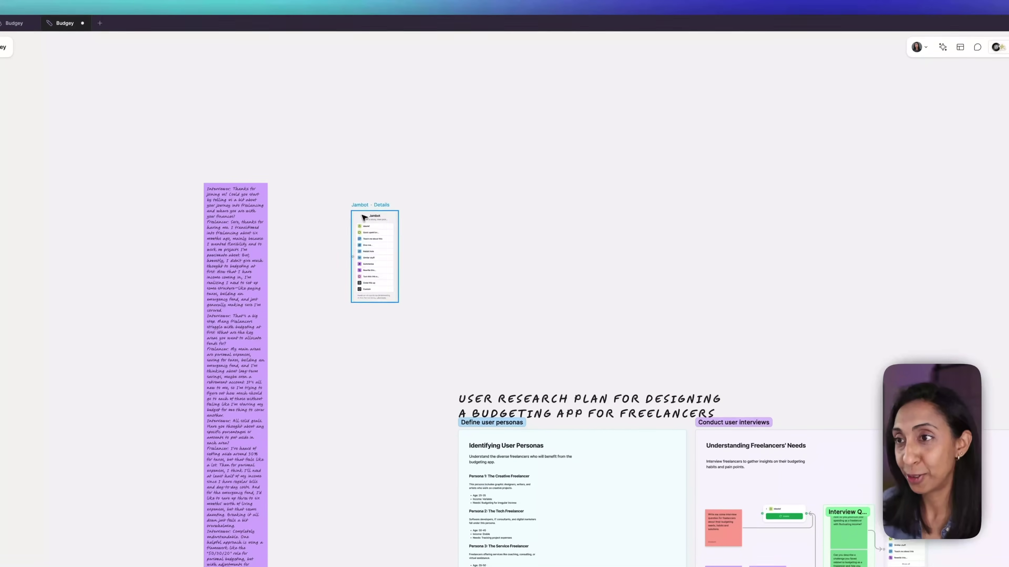
key(ctrl+equal)
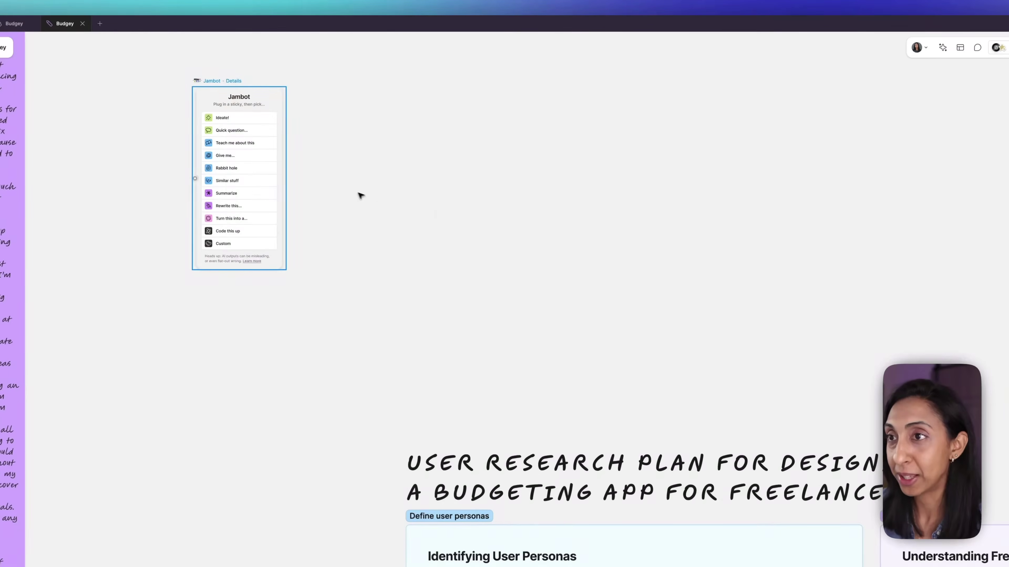
scroll(358, 196, left, 5)
drag(592, 148, 467, 106)
Connect the interview transcript note to the Jambot widget and summarize it as bullet points
click(404, 124)
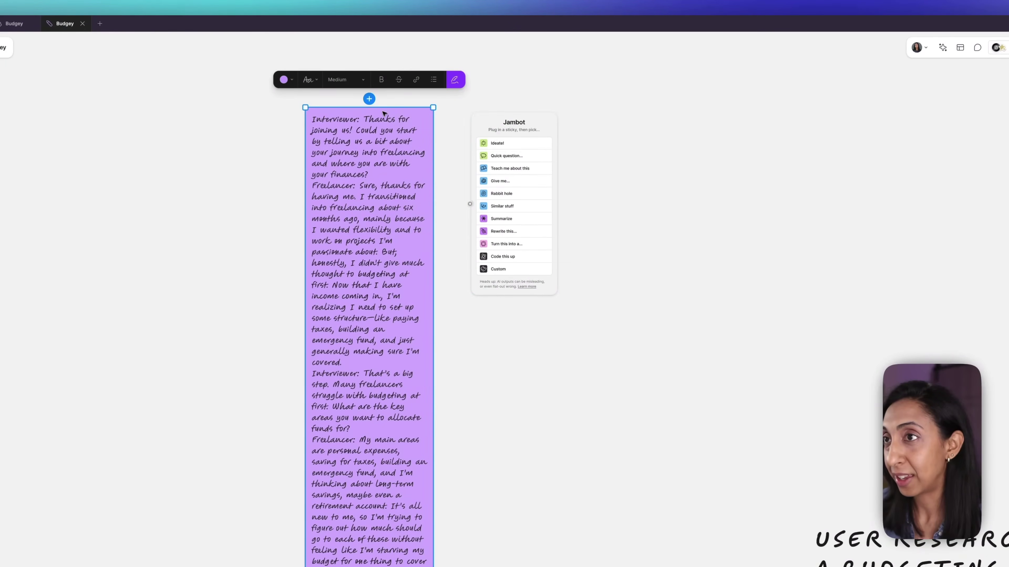
drag(369, 98, 464, 147)
drag(485, 194, 485, 194)
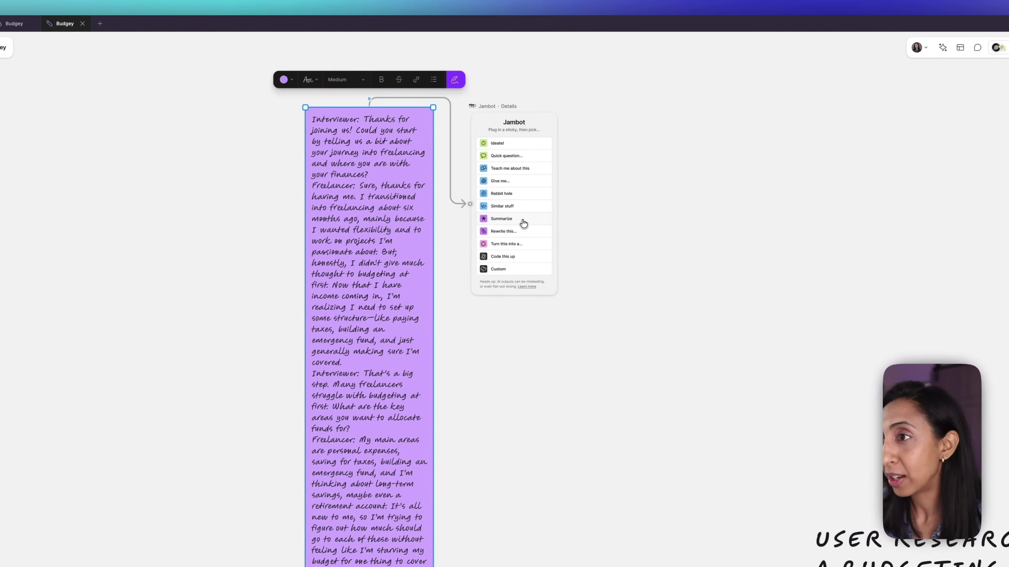
click(523, 221)
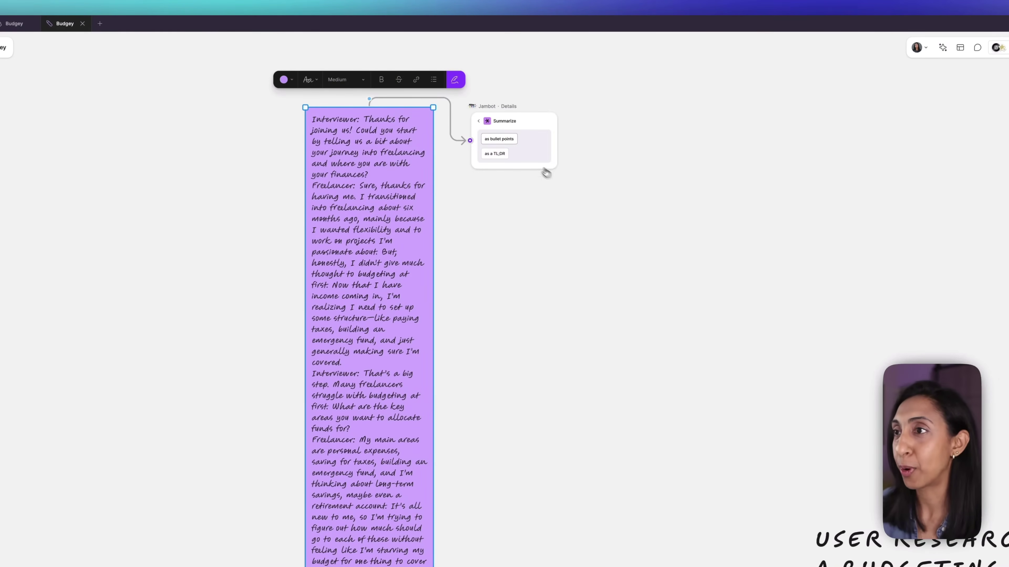
click(513, 144)
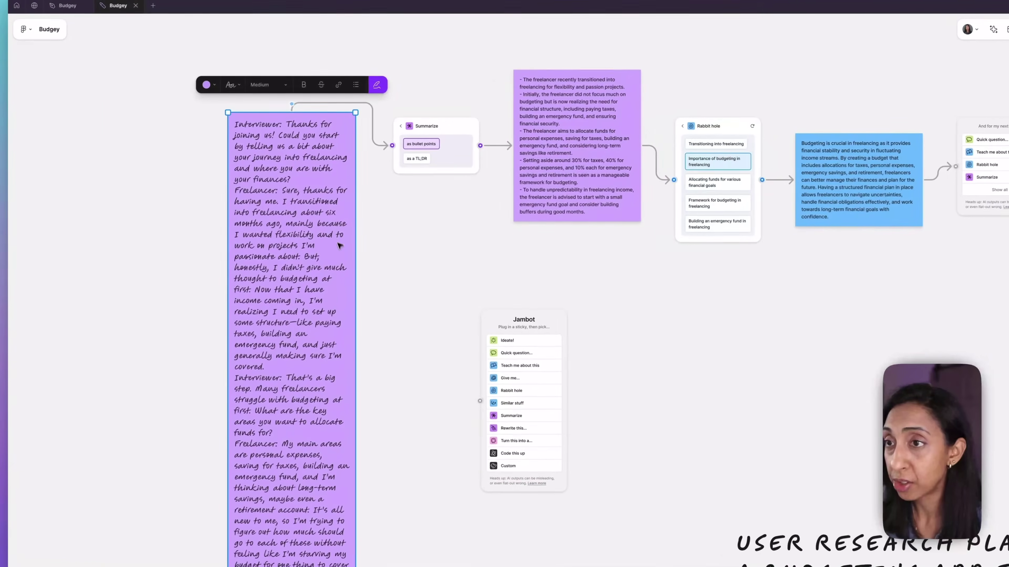
Connect the transcript note to the second Jambot widget, run Rabbit hole and expand "Percentage breakdown for budgeting as a freelancer"
scroll(340, 245, down, 2)
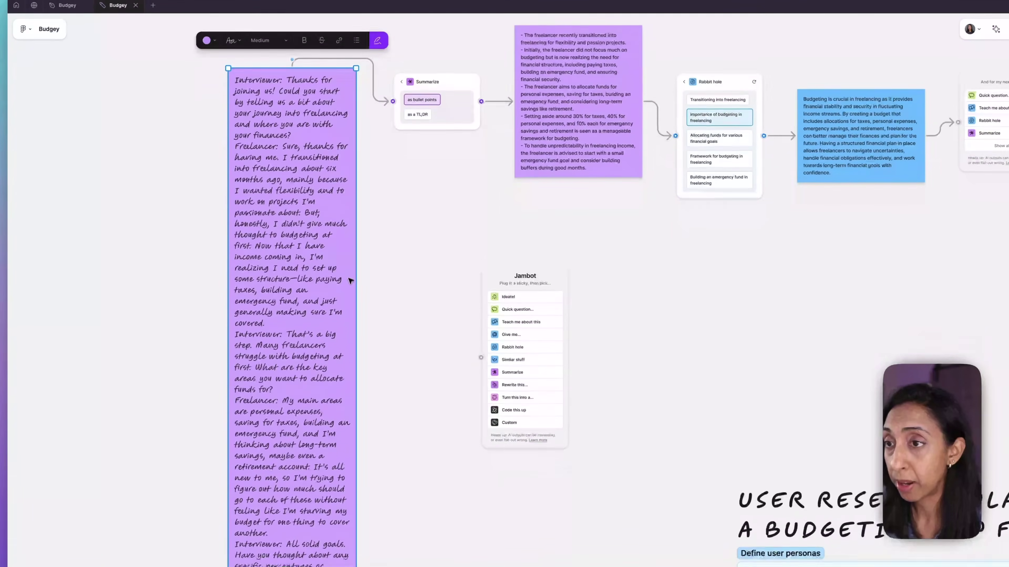
scroll(476, 115, down, 3)
drag(433, 95, 472, 129)
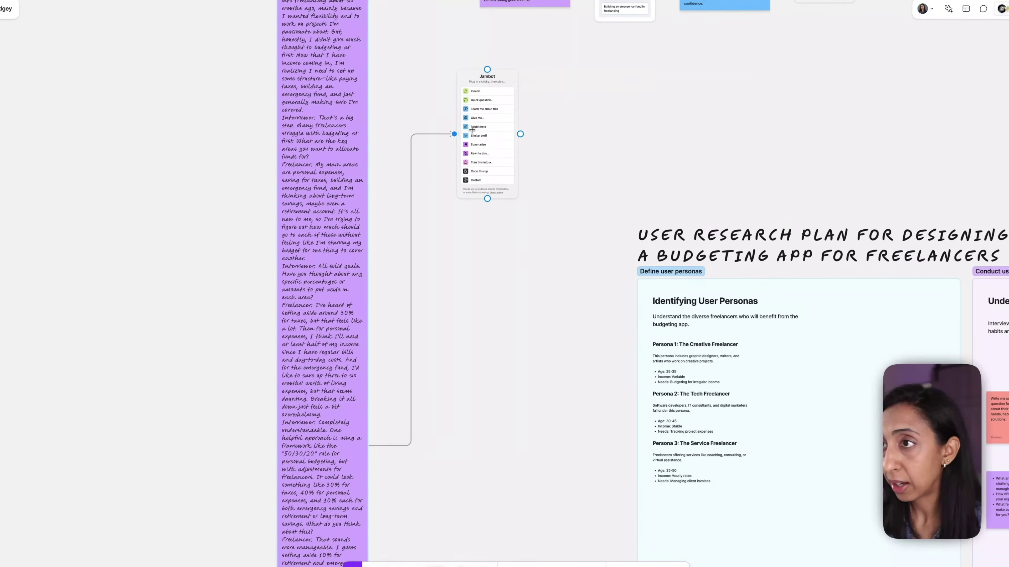
click(472, 137)
scroll(556, 151, up, 3)
scroll(512, 153, up, 3)
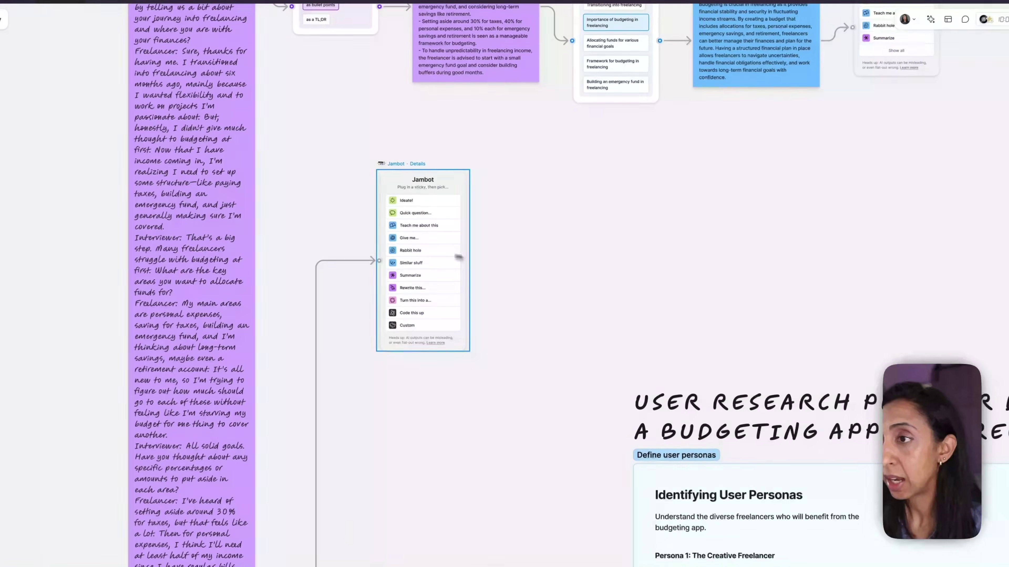
click(441, 252)
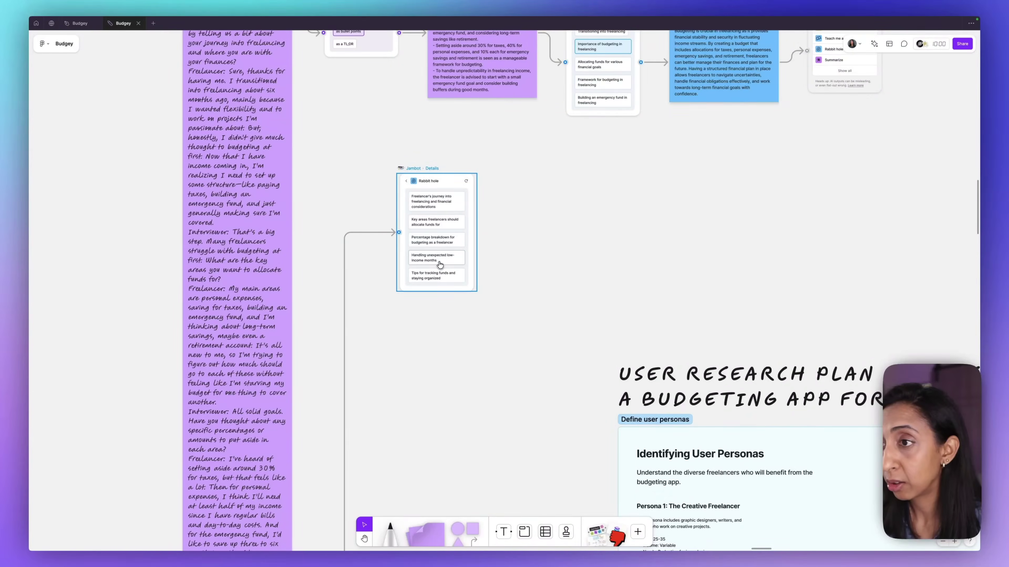
click(450, 247)
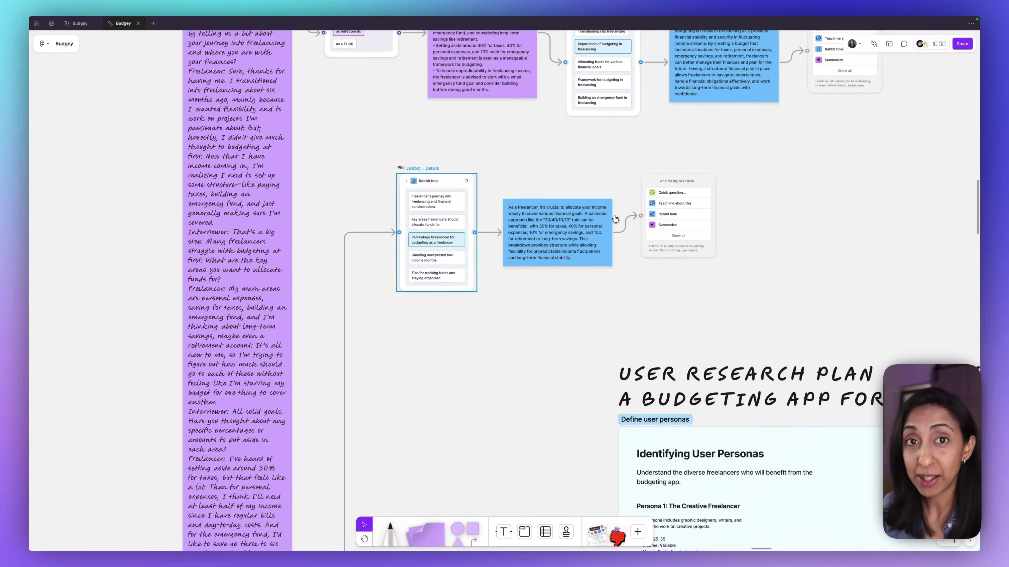
Move the transcript note together with both Jambot chains into the Interview insights section
scroll(489, 218, down, 10)
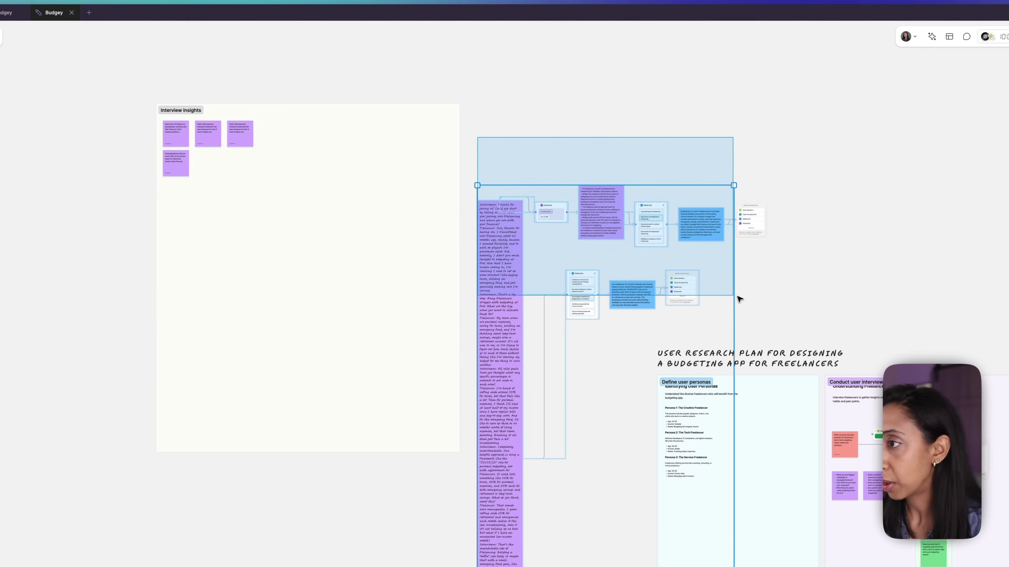
drag(737, 295, 209, 270)
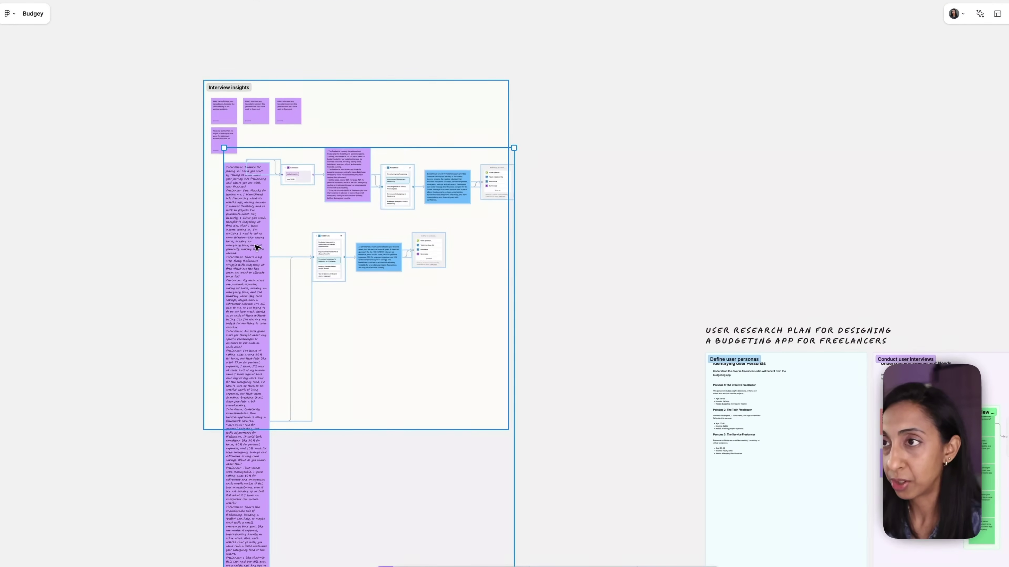
drag(256, 247, 257, 248)
Summarize the Interview insights section with AI and review the generated summary
scroll(601, 296, up, 5)
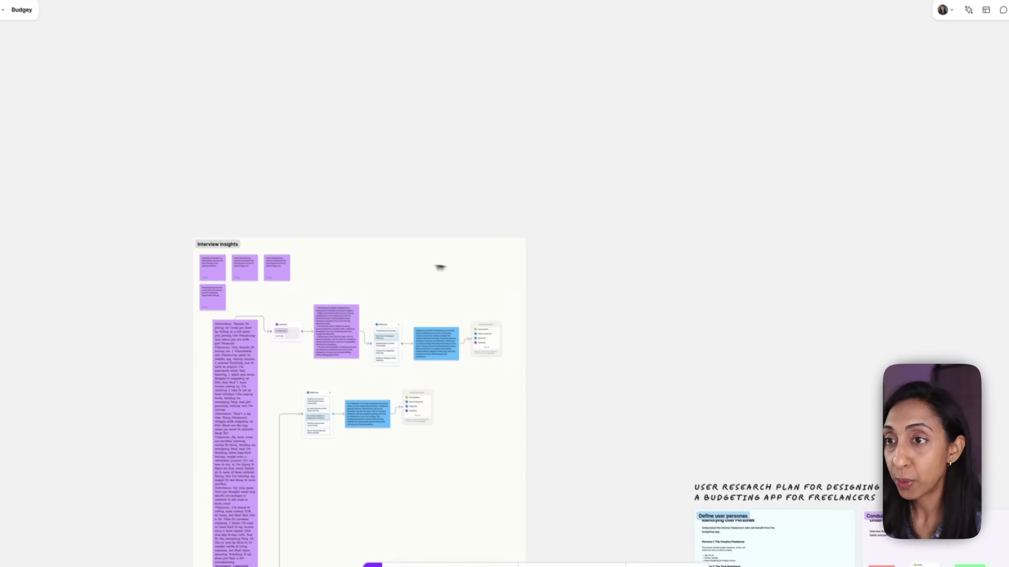
click(340, 249)
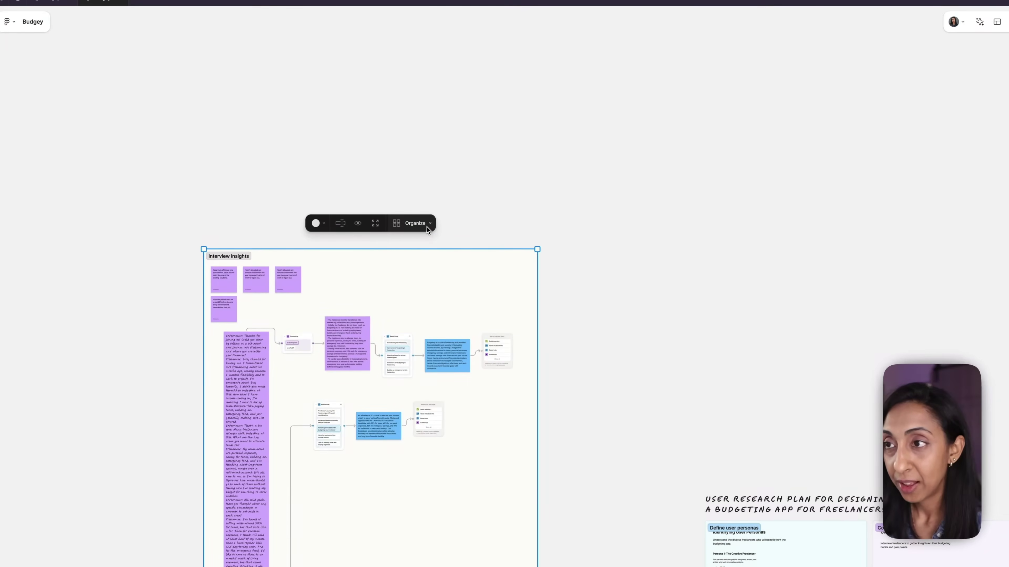
click(429, 226)
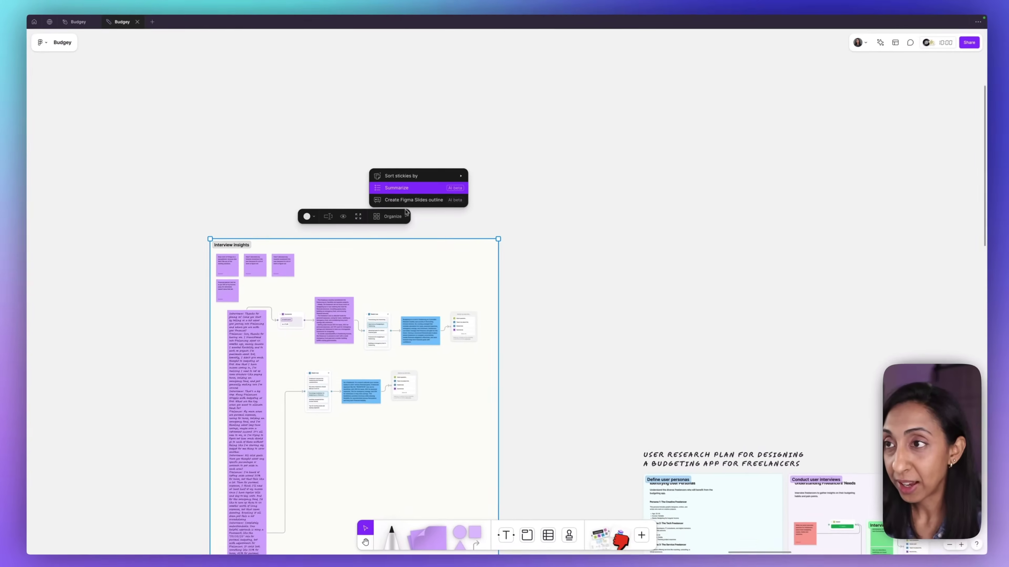
mouse_move(444, 177)
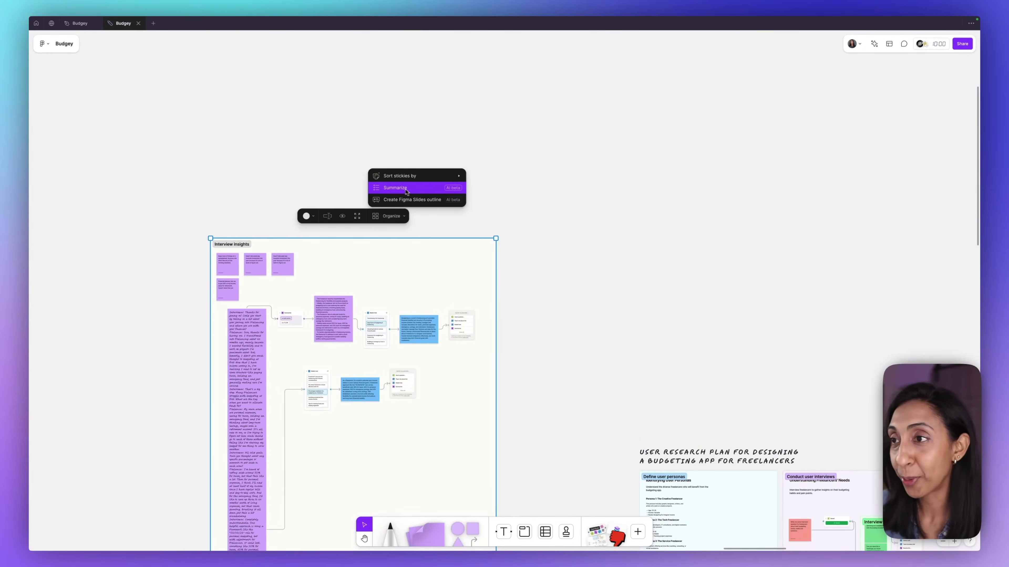
click(390, 188)
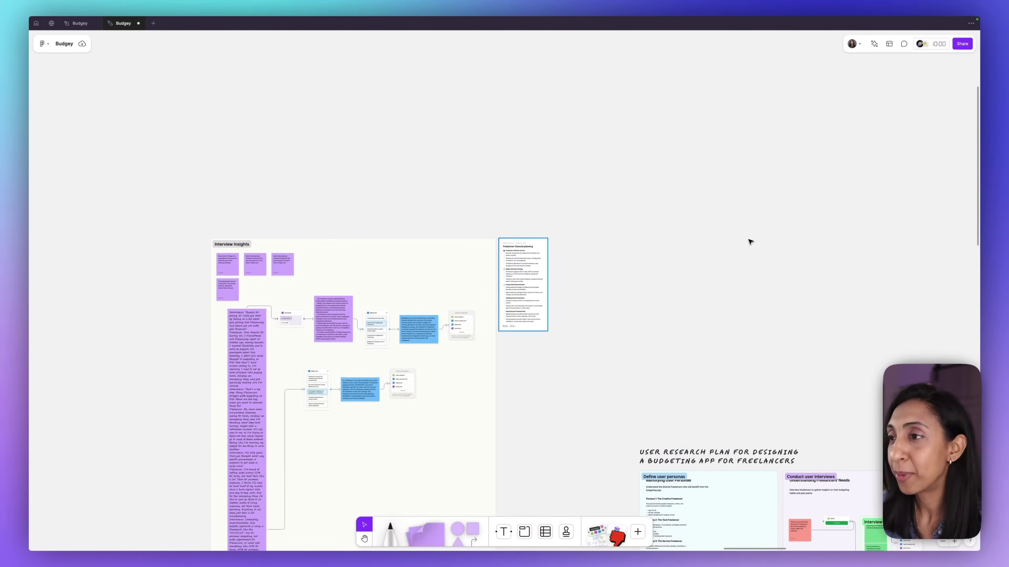
key(shift+2)
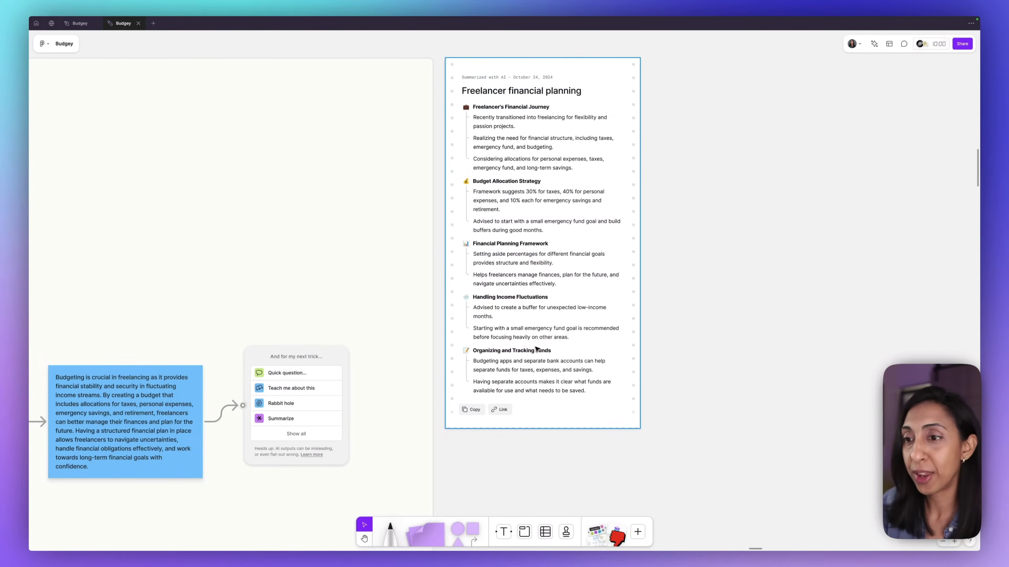
key(minus)
key(minus)
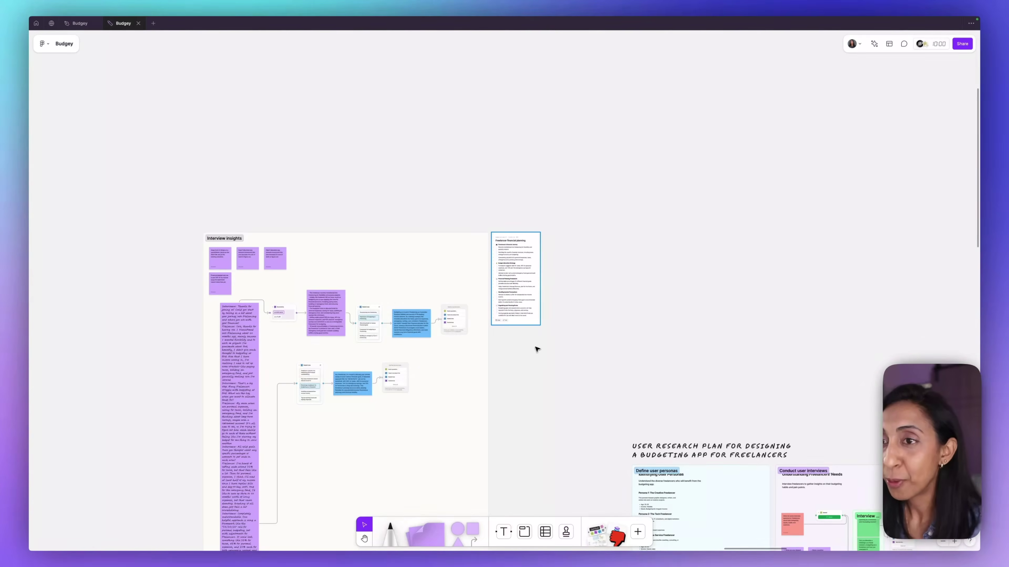
Sort the stickies in the Interview insights section by topic and review the resulting groups on the board
scroll(459, 307, up, 3)
click(186, 229)
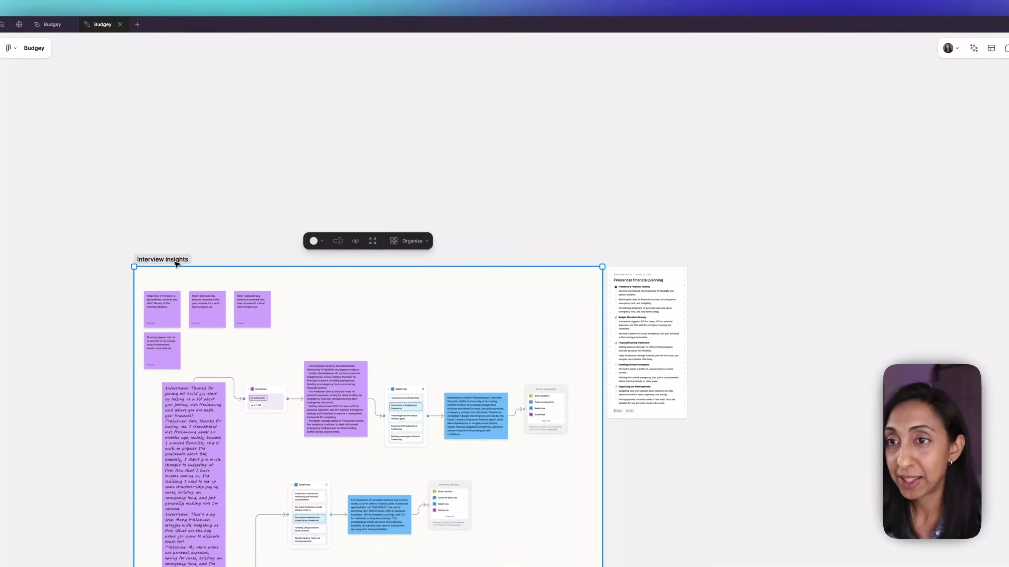
click(421, 243)
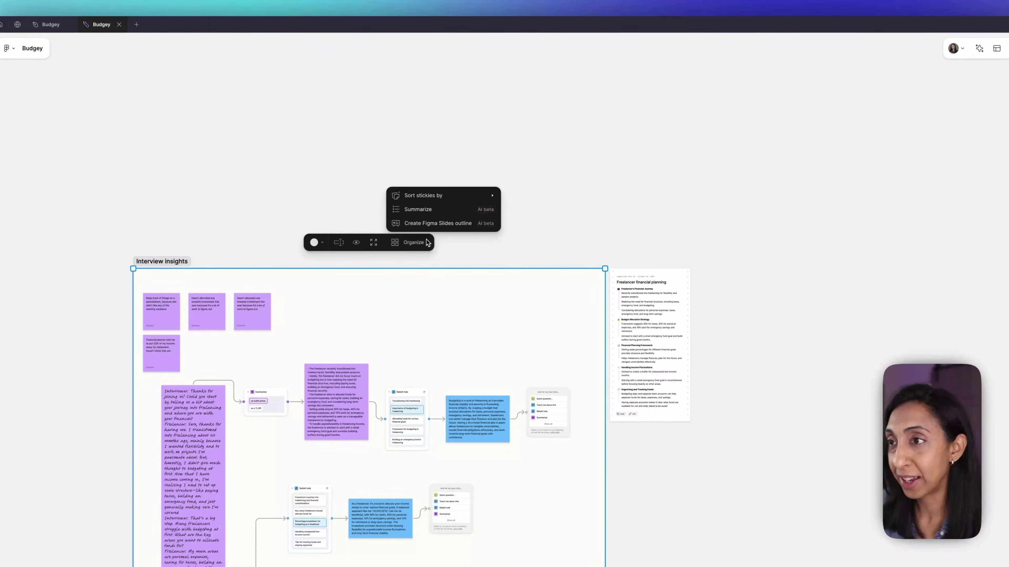
mouse_move(439, 196)
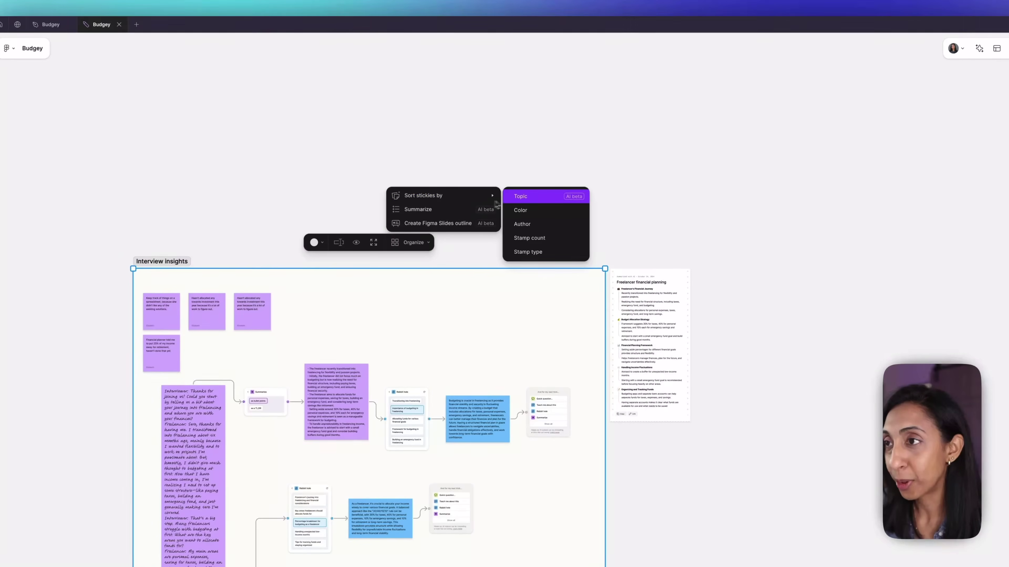
click(530, 201)
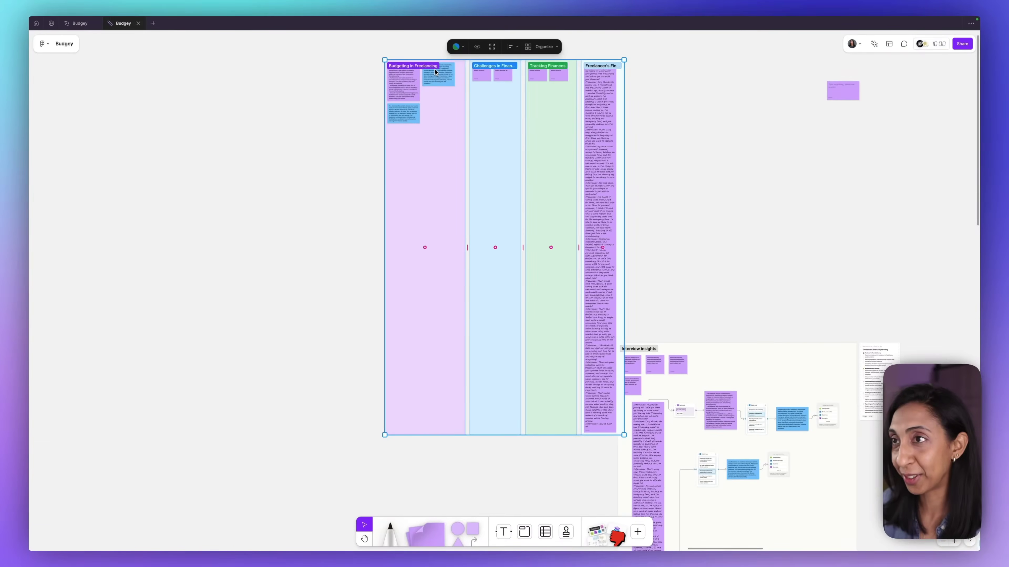
key(shift+1)
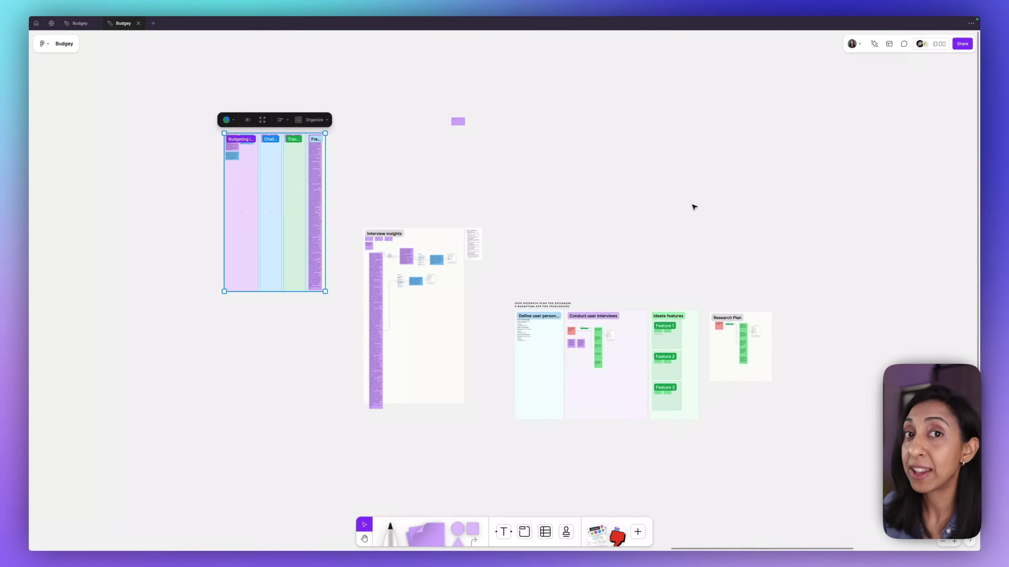
scroll(694, 207, up, 5)
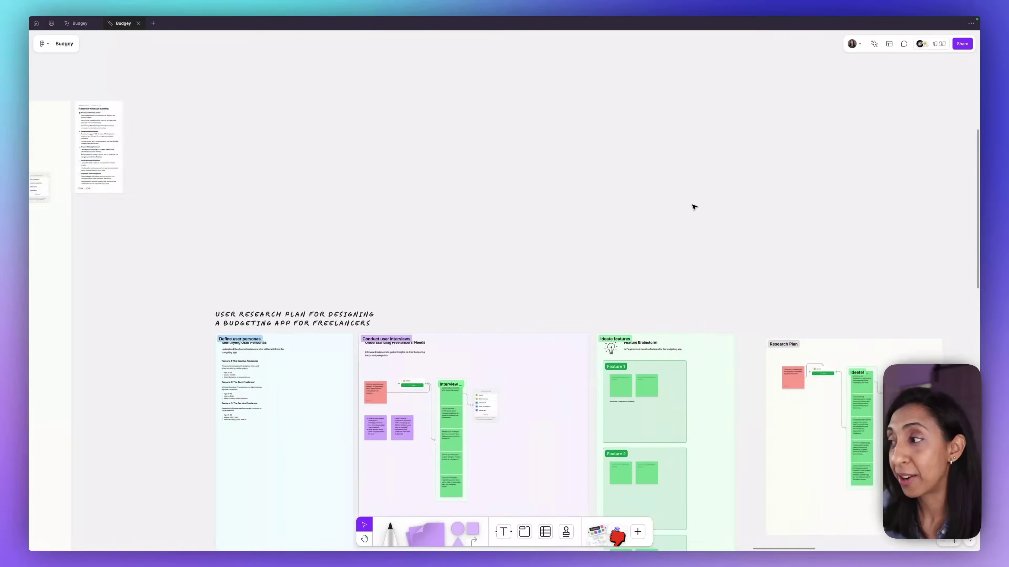
scroll(693, 207, down, 2)
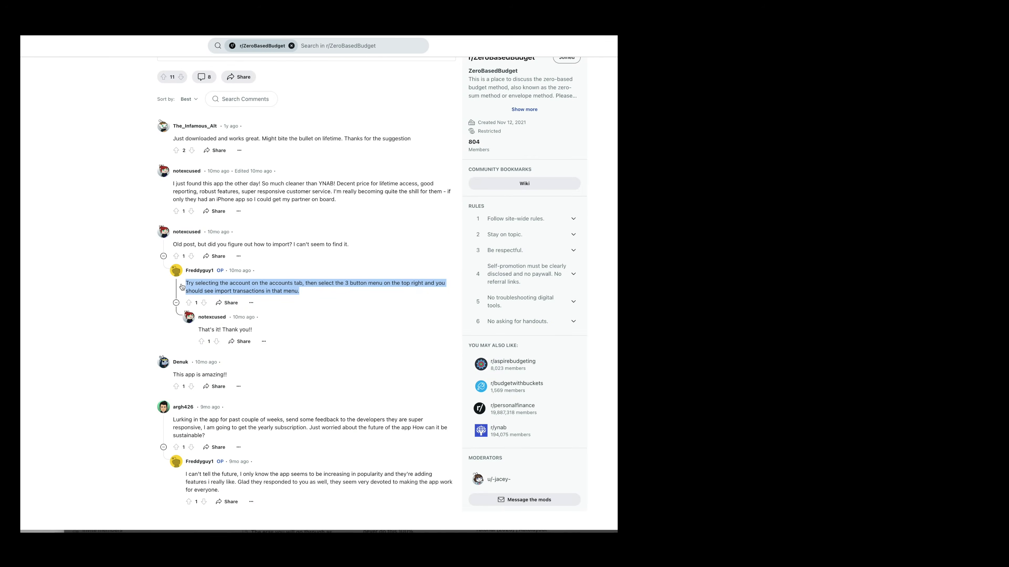
Switch to the r/ZeroBasedBudget subreddit on Reddit and read the comments on "Help on timing of when to start with ZBB"
drag(338, 182, 283, 185)
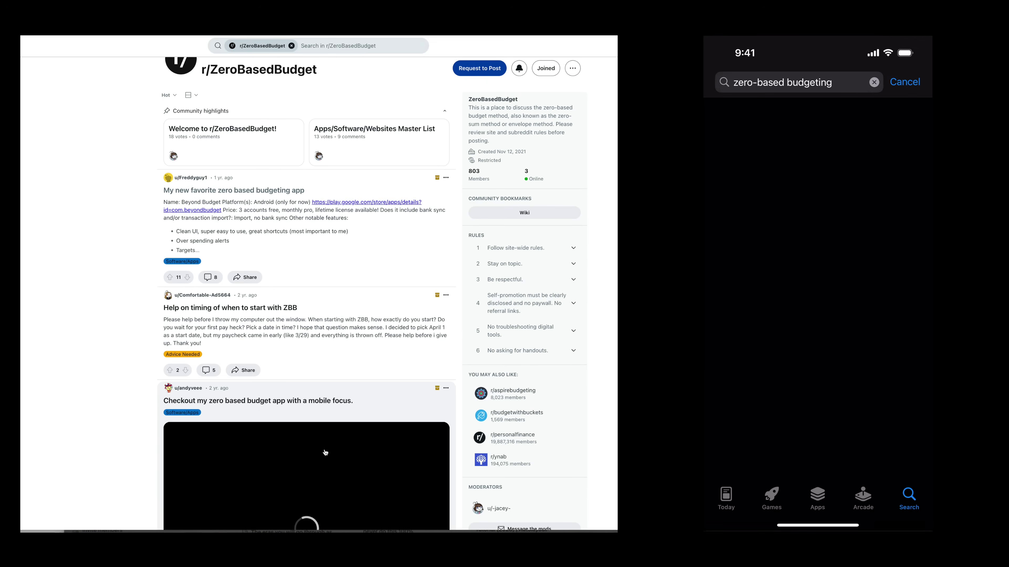
scroll(325, 453, down, 2)
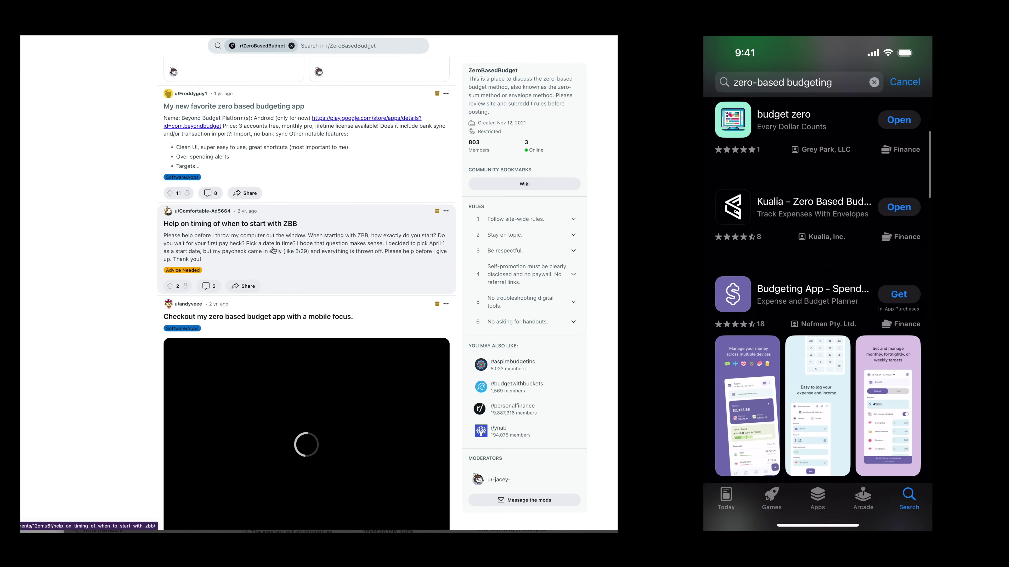
click(234, 229)
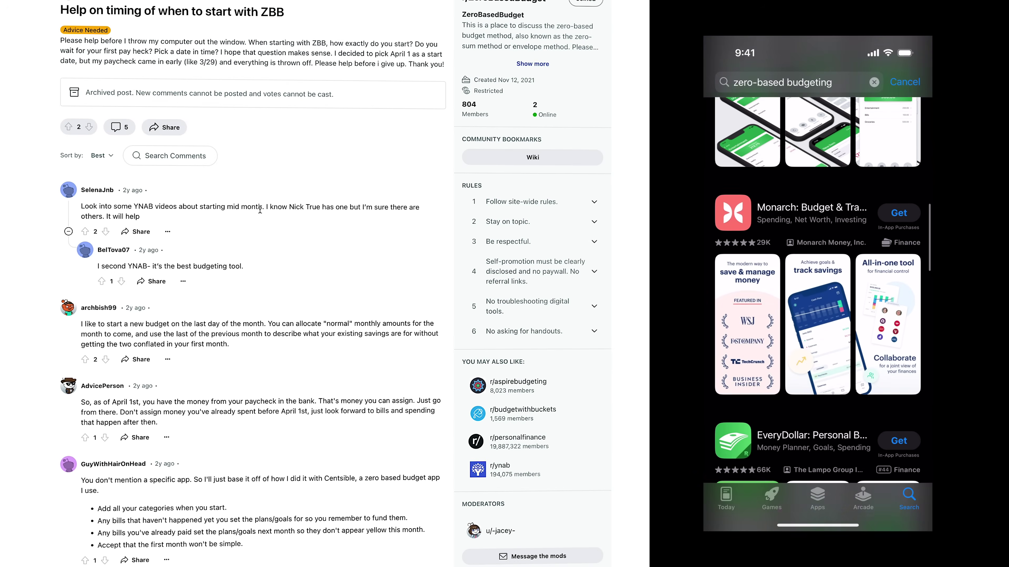
drag(133, 206, 181, 207)
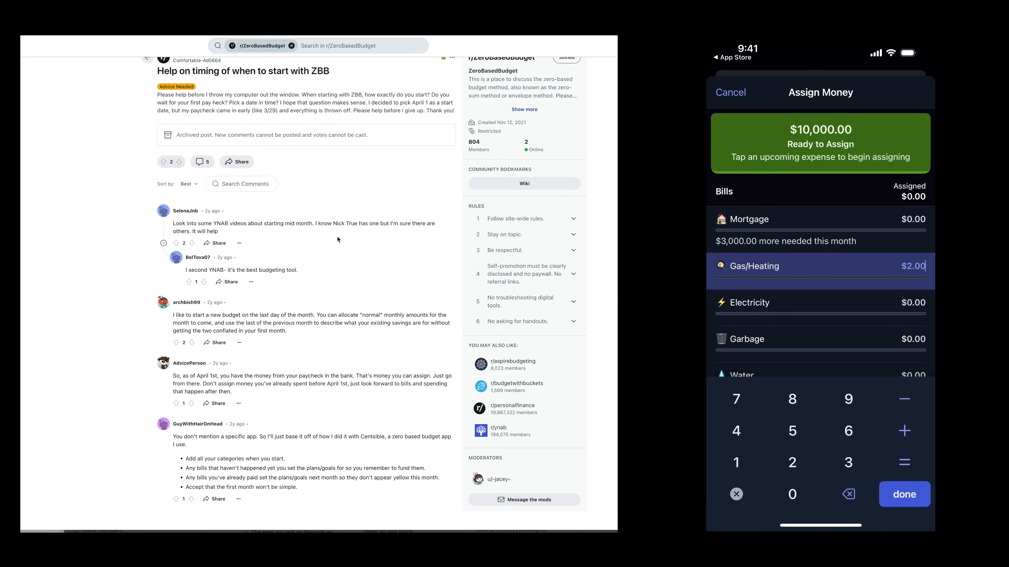
key(alt+Left)
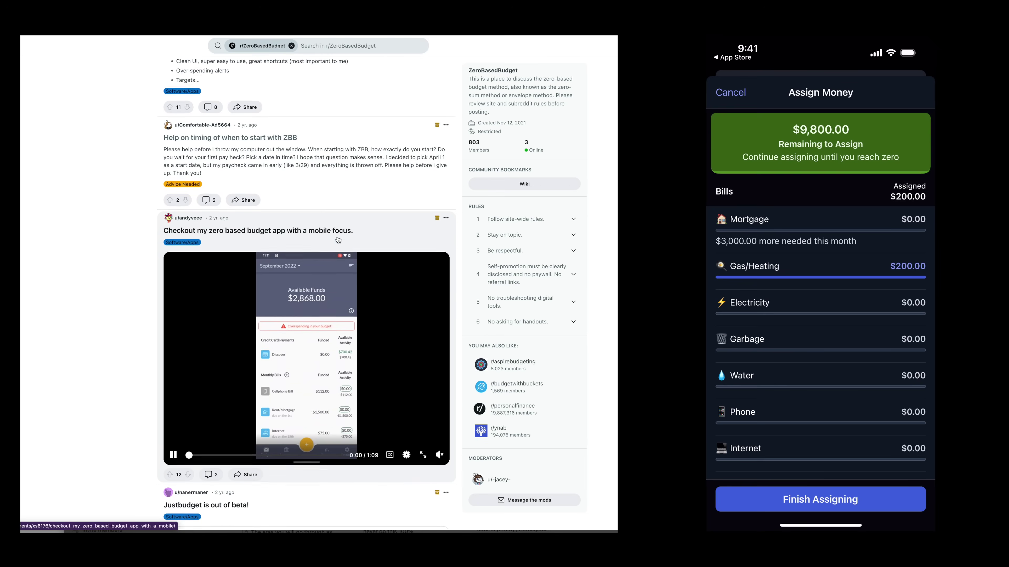
Browse more subreddit posts and read the discussion "How granular do you go with your categories/envelopes?"
scroll(338, 240, down, 1)
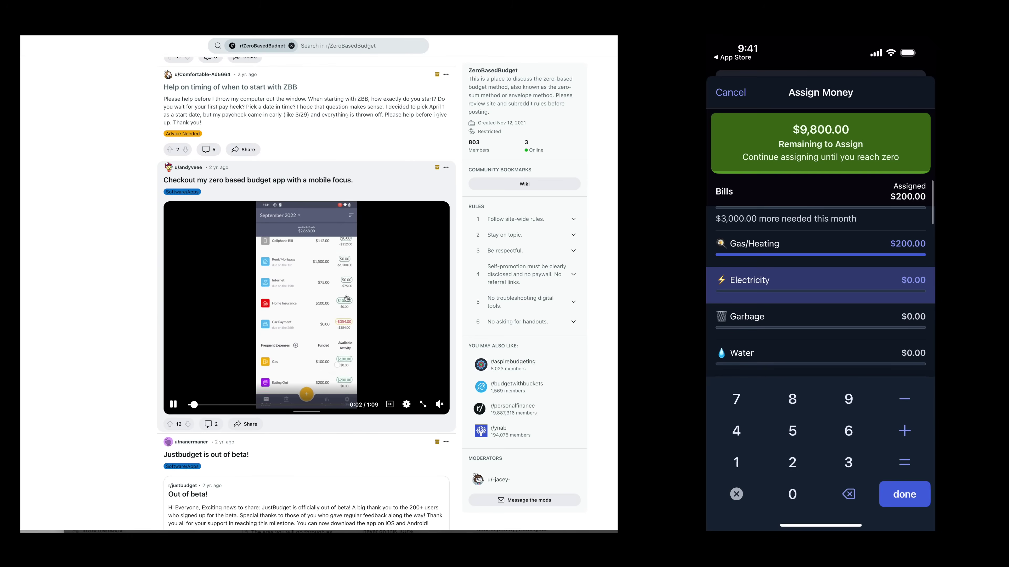
scroll(346, 298, down, 5)
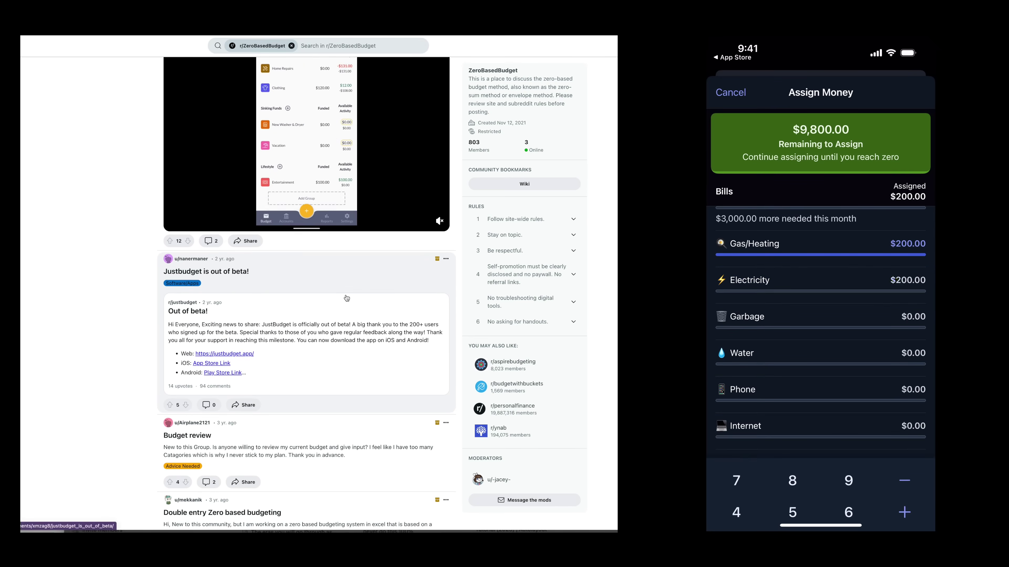
scroll(346, 298, down, 3)
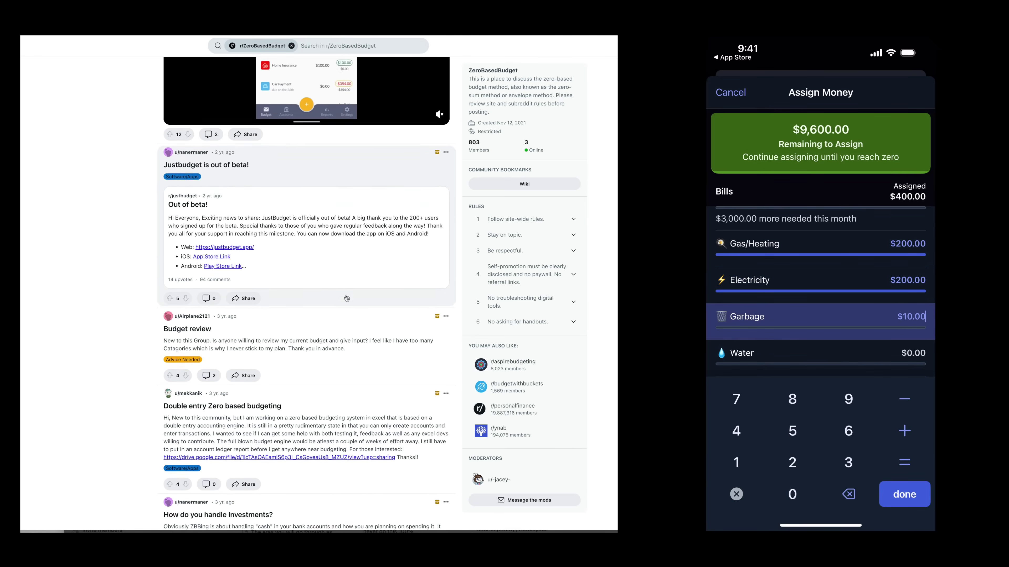
scroll(346, 298, down, 8)
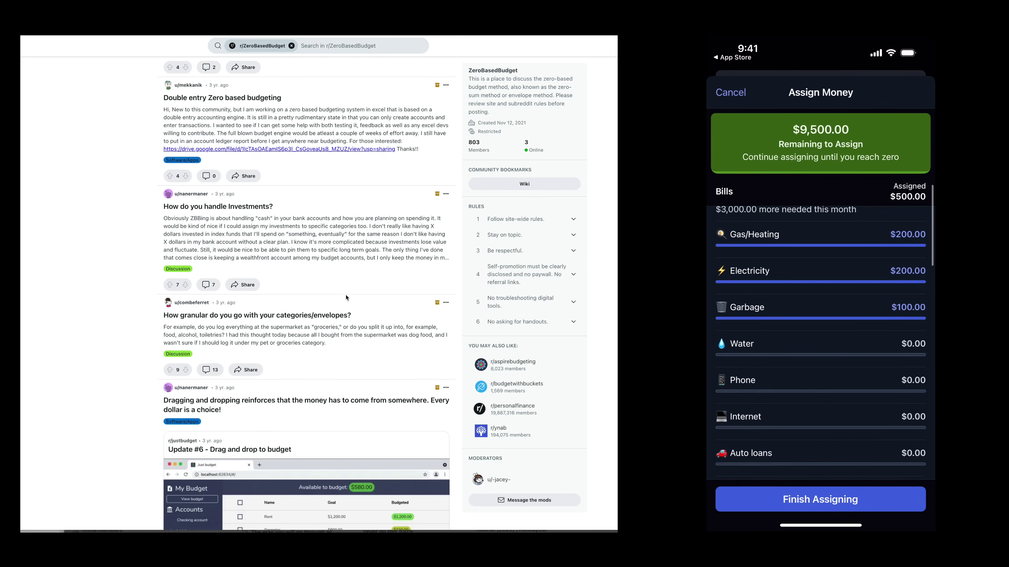
scroll(346, 298, down, 3)
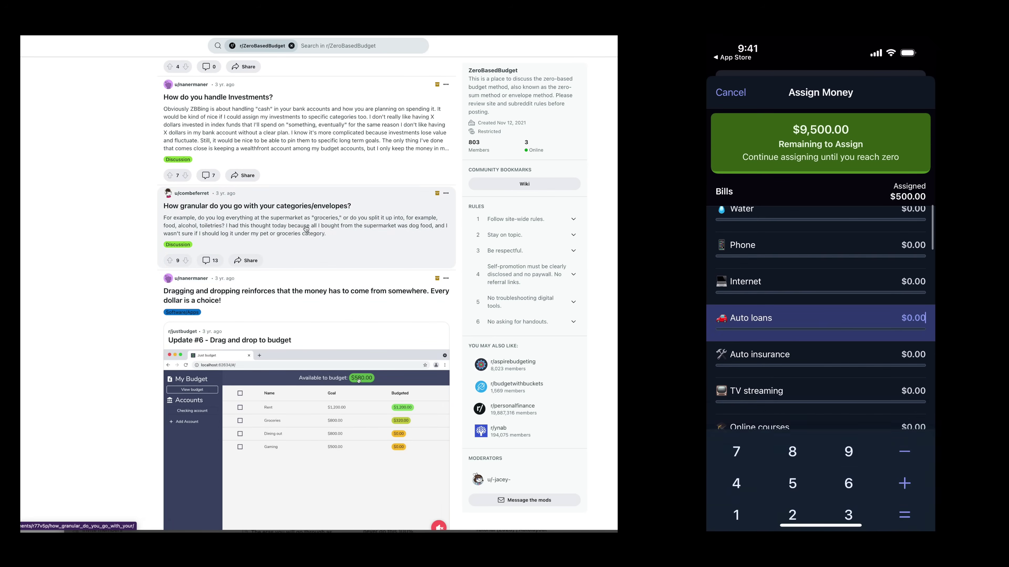
click(307, 186)
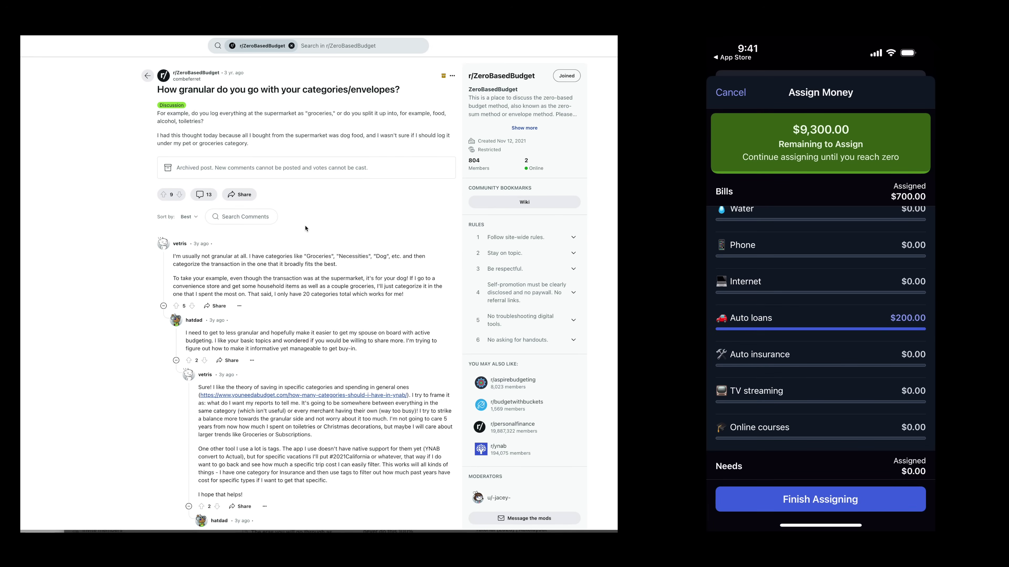
scroll(305, 228, down, 1)
scroll(305, 226, down, 3)
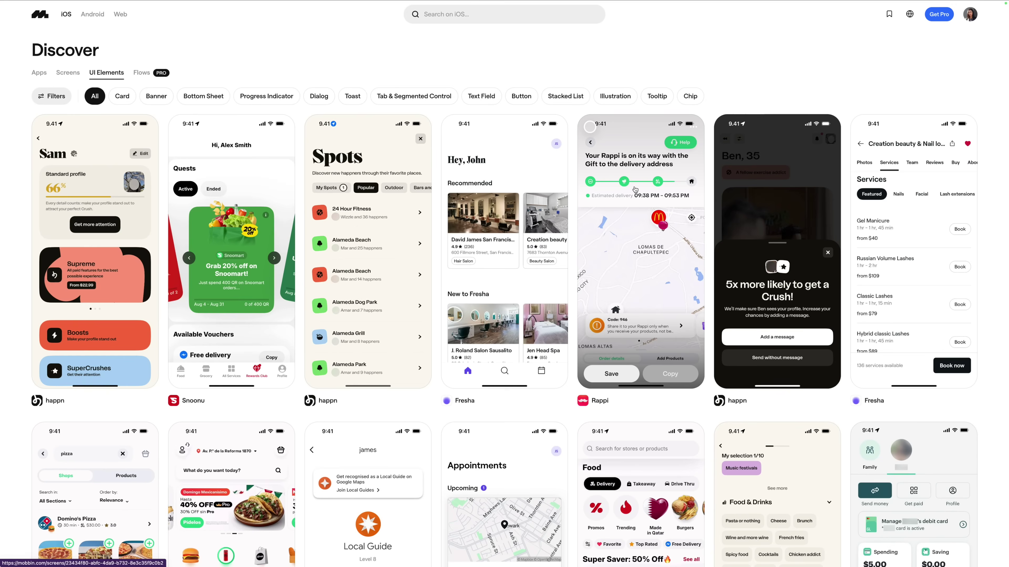
Browse Mobbin's iOS UI elements across all categories for design inspiration
scroll(586, 218, down, 10)
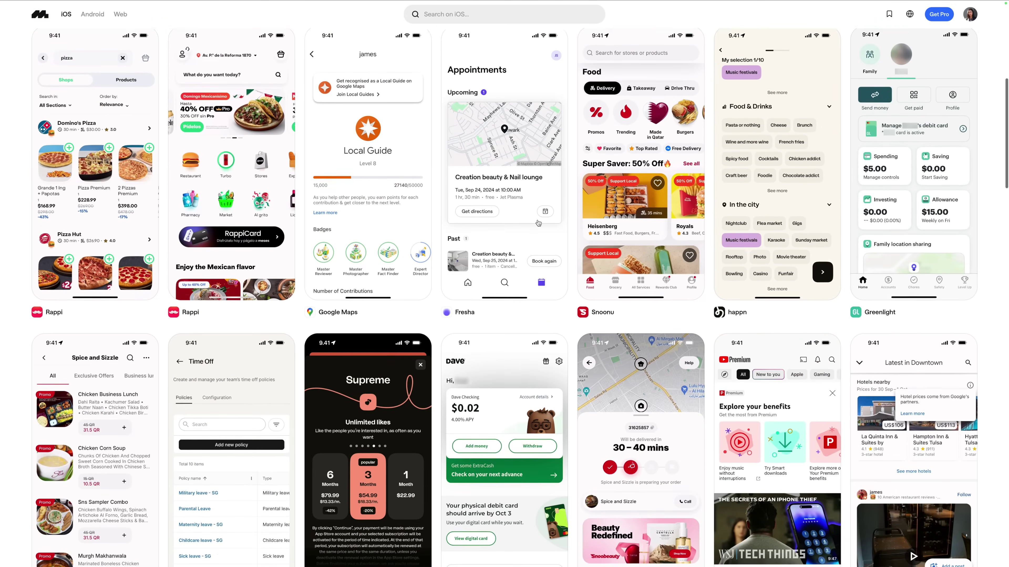
scroll(508, 208, down, 15)
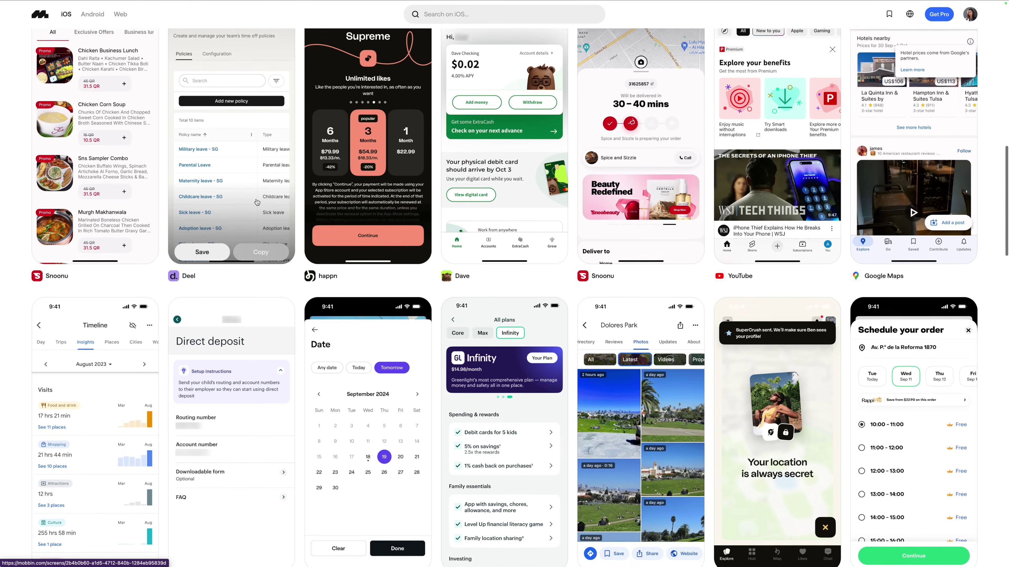
scroll(259, 201, down, 15)
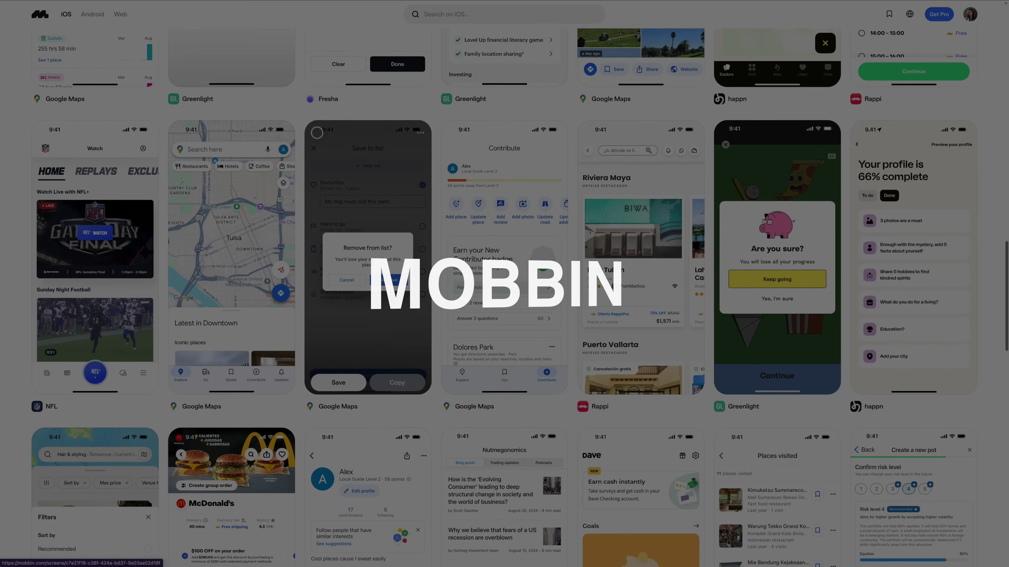
scroll(593, 284, down, 9)
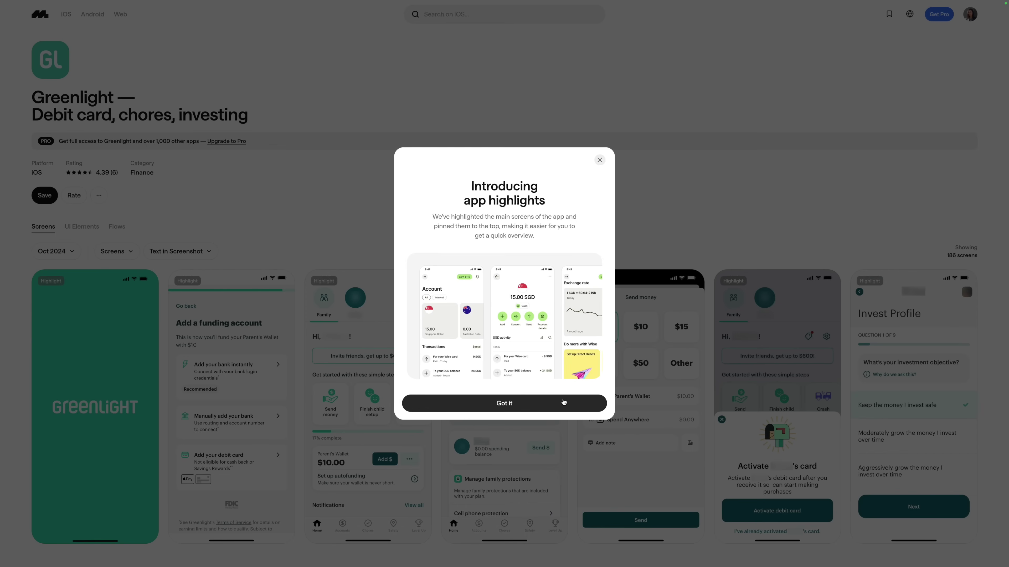
Dismiss the app highlights introduction on the Greenlight page and examine the app's highlighted screens
click(564, 403)
scroll(565, 404, down, 6)
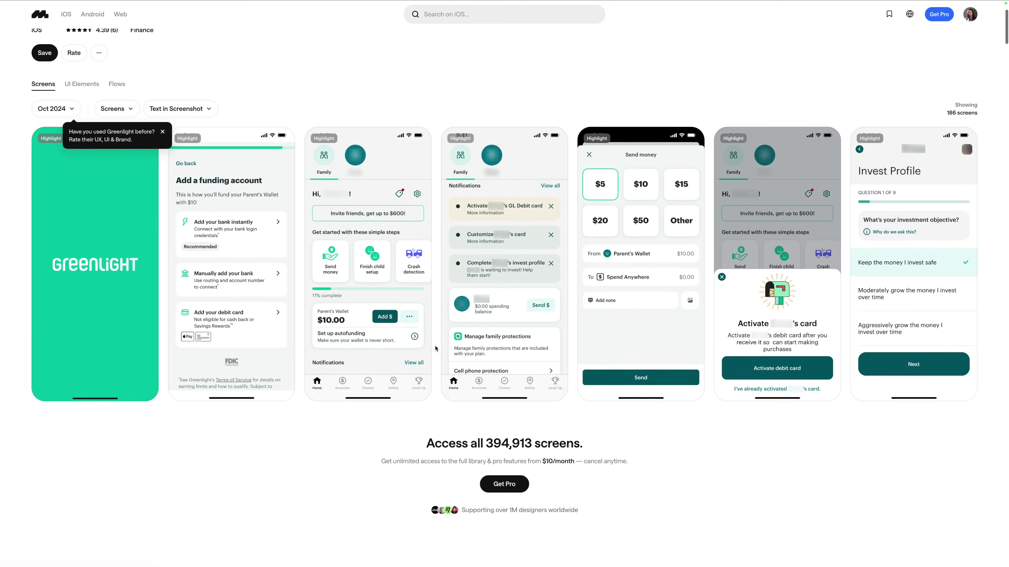
scroll(624, 302, down, 3)
scroll(658, 294, up, 3)
scroll(657, 295, up, 3)
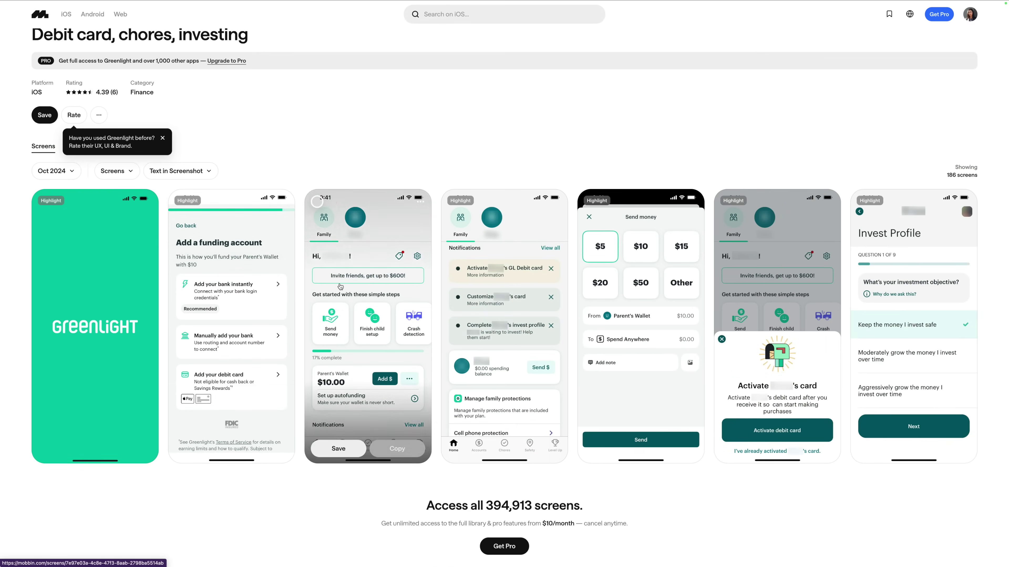
Search Mobbin's iOS library for "budget" and preview the Buddy onboarding screen and the Revolut Analytics screen
click(479, 17)
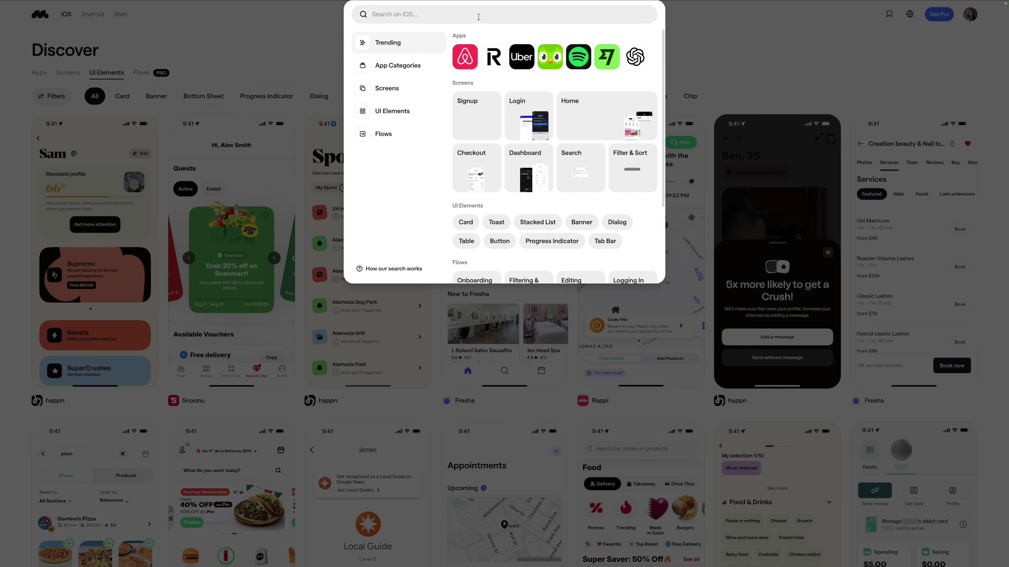
key(Return)
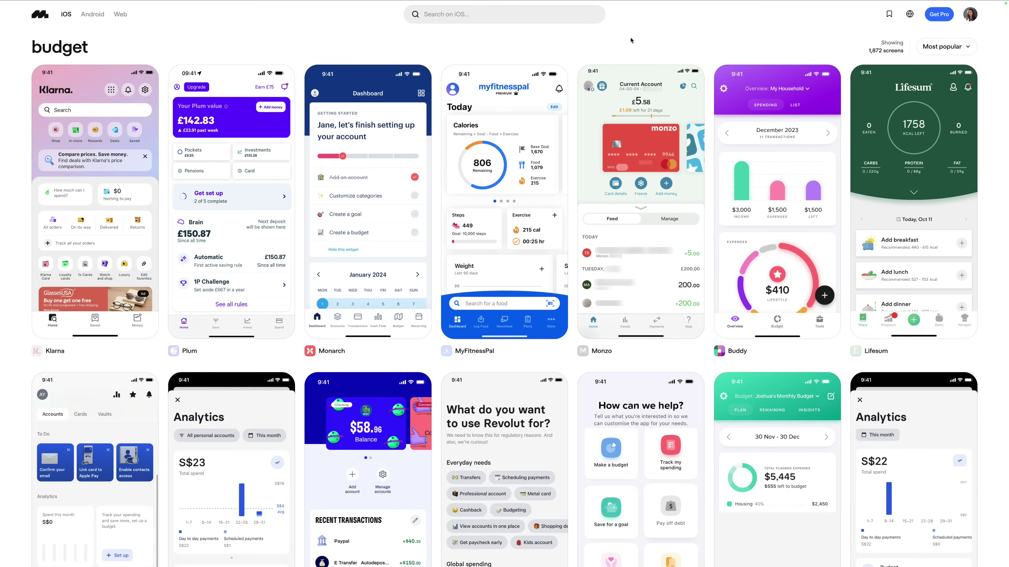
scroll(635, 198, down, 4)
click(641, 279)
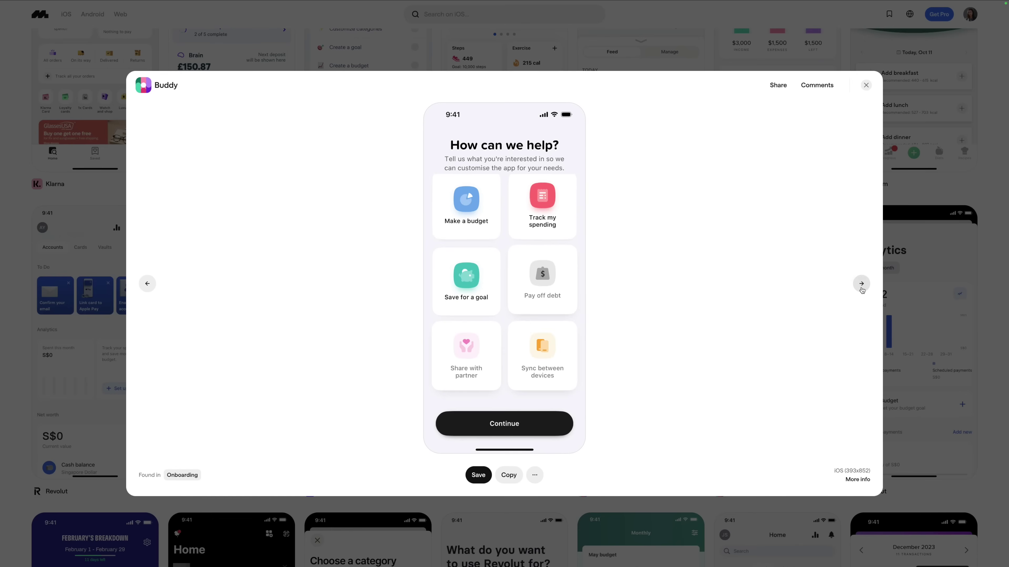
click(861, 284)
key(Right)
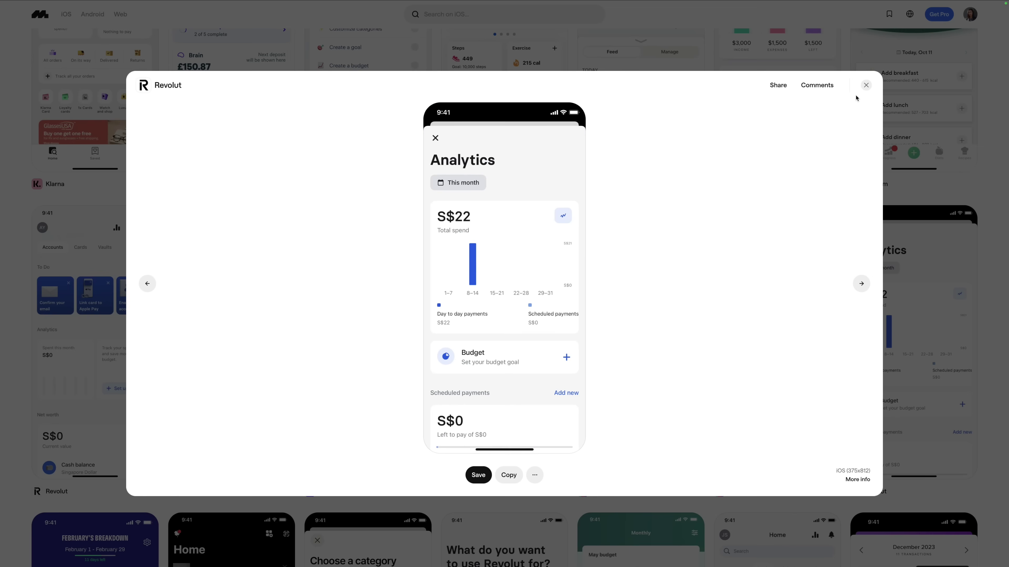
key(Escape)
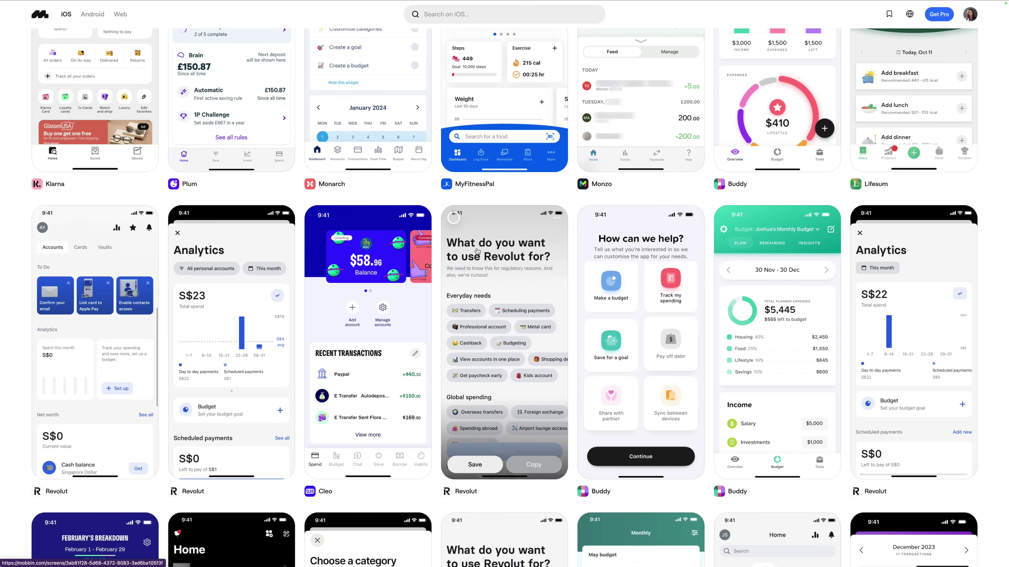
Browse further down the budget search results to compare how finance apps present spending, categories and insights
scroll(478, 251, down, 10)
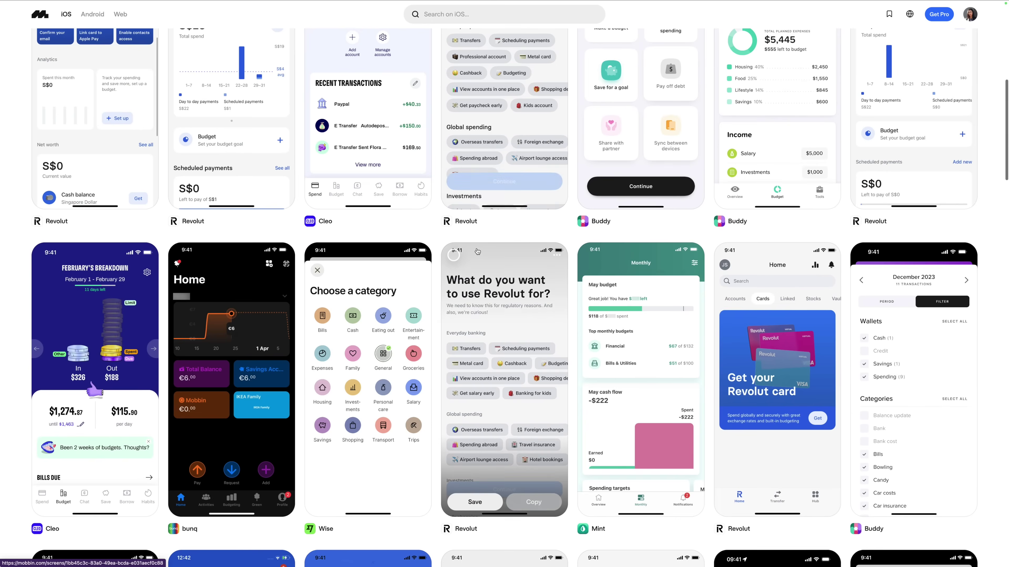
scroll(477, 251, down, 15)
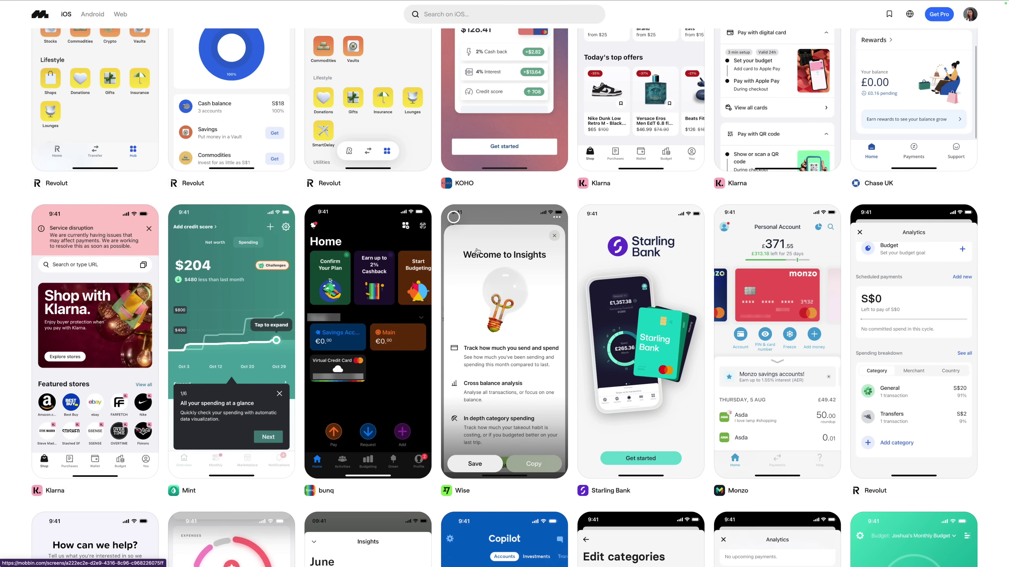
scroll(477, 251, down, 12)
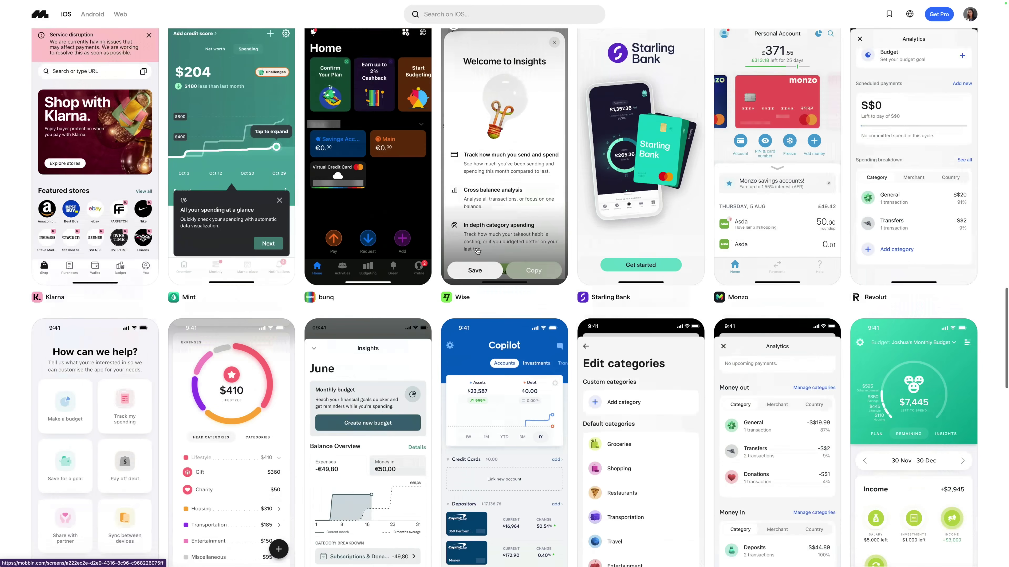
scroll(477, 251, down, 3)
scroll(477, 251, down, 10)
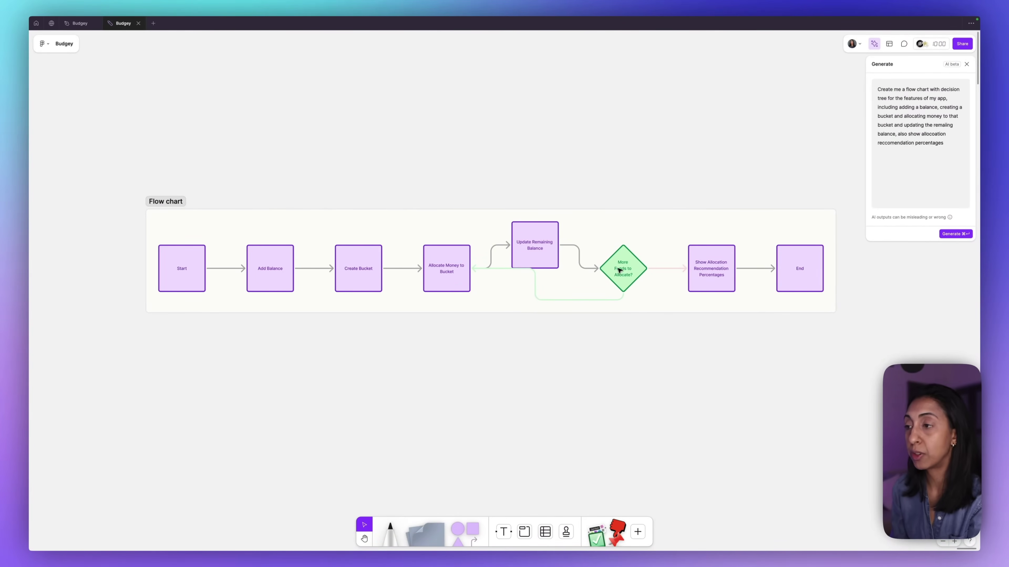
scroll(475, 261, right, 2)
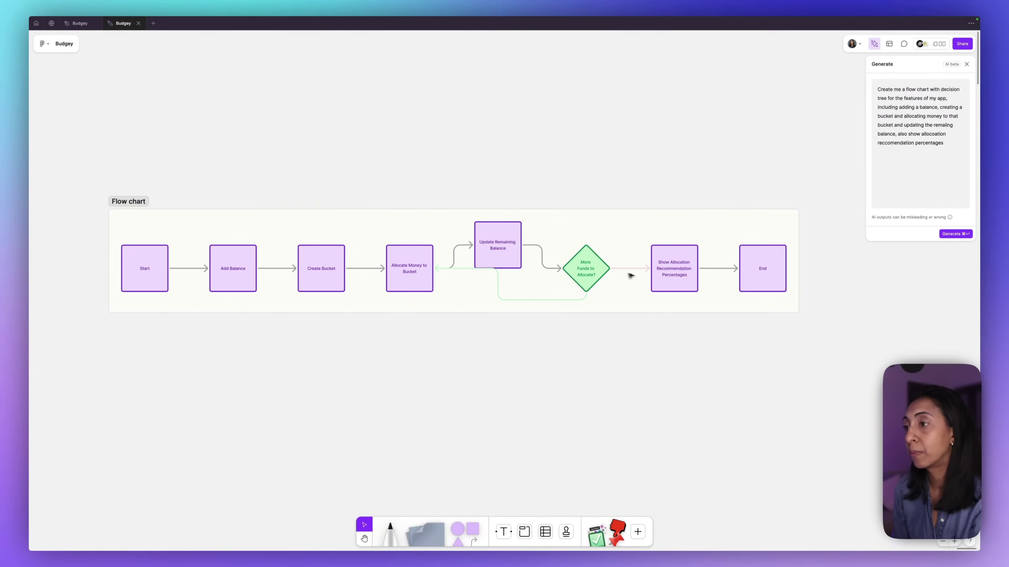
scroll(655, 276, right, 1)
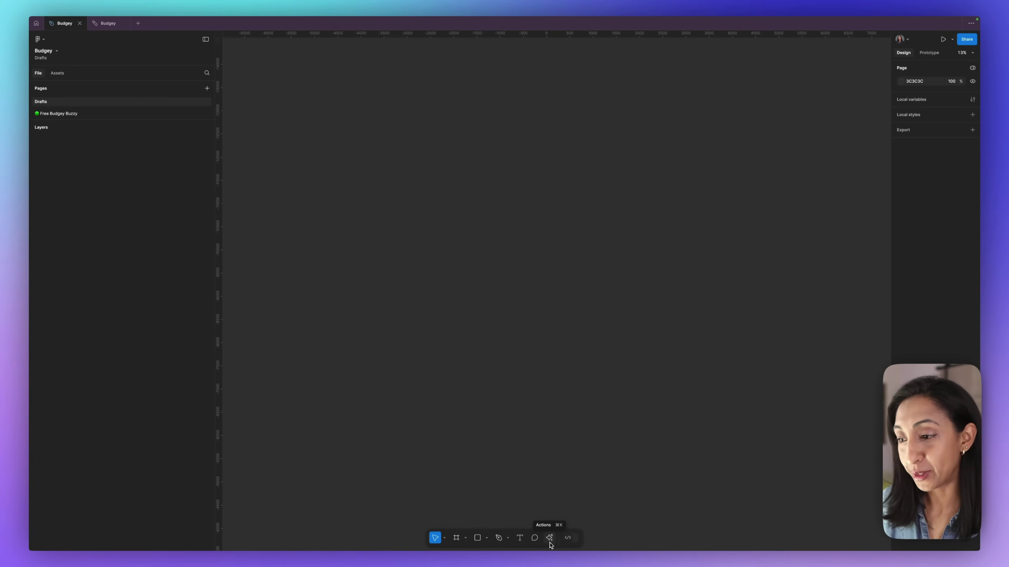
Generate an App wireframe with First Draft for a freelancer financial app called Free Budgey, letting users add category buckets and allocate funds to them
click(550, 540)
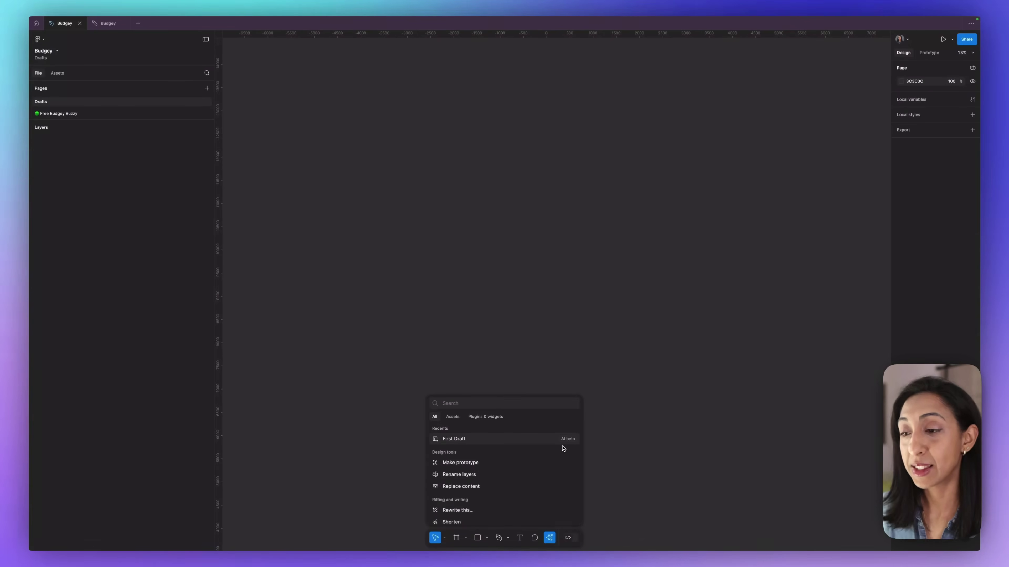
click(531, 440)
click(459, 470)
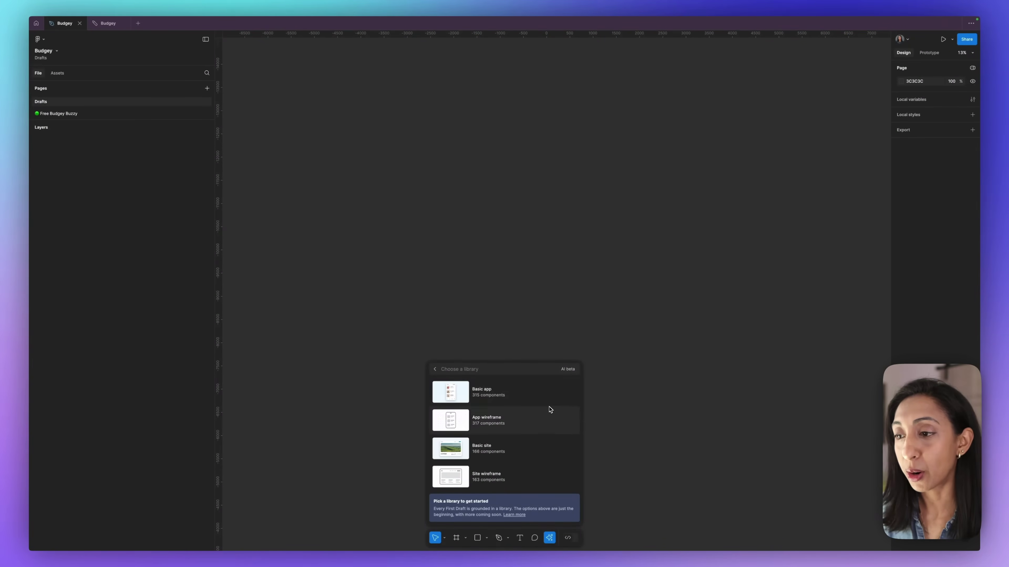
click(501, 421)
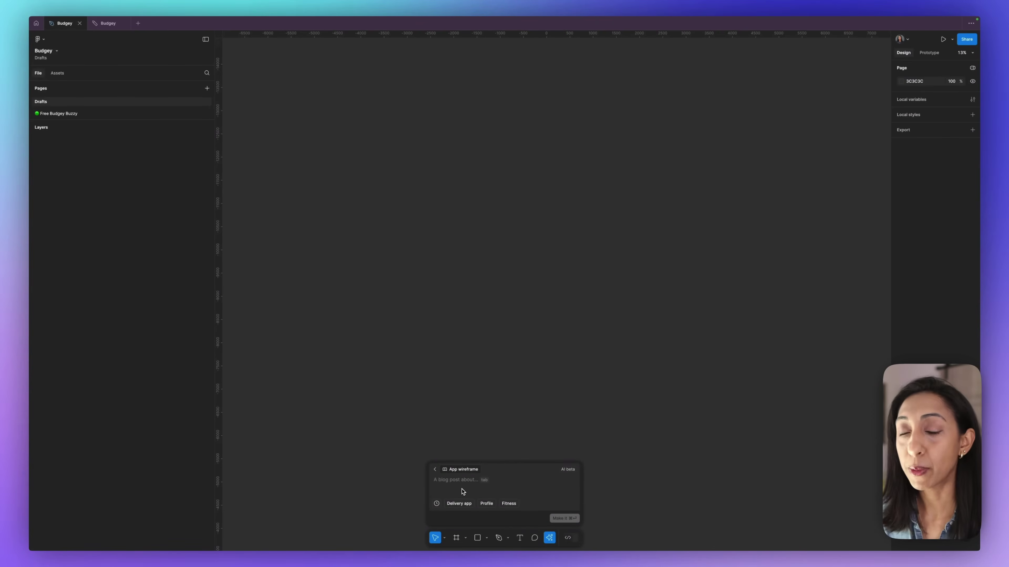
text(cal app)
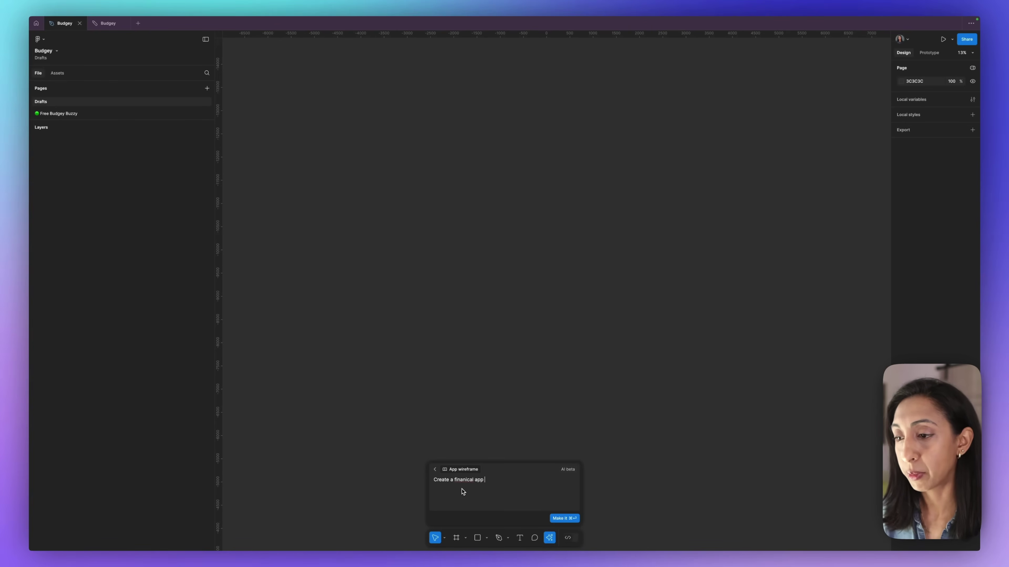
right_click(457, 480)
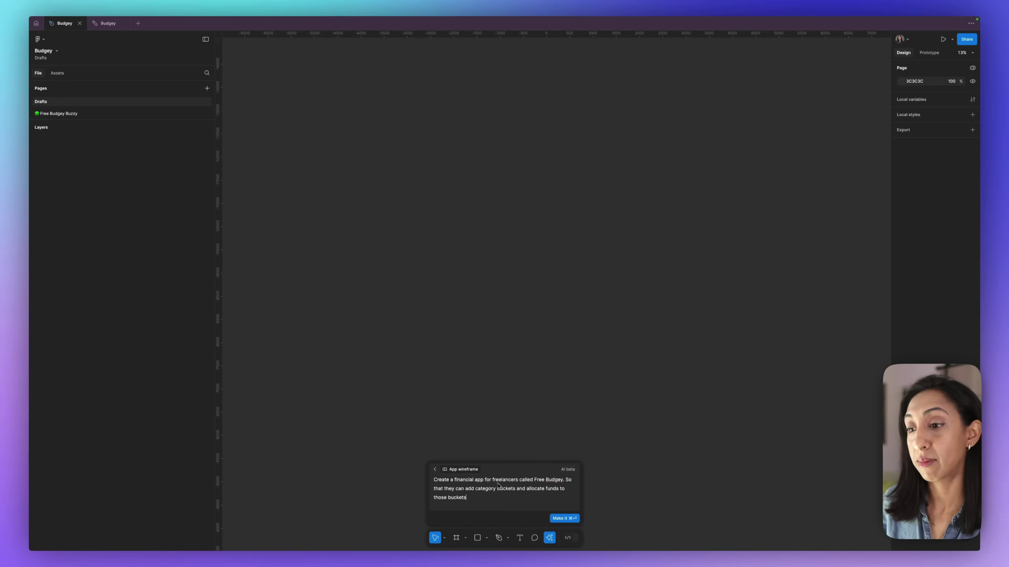
click(575, 519)
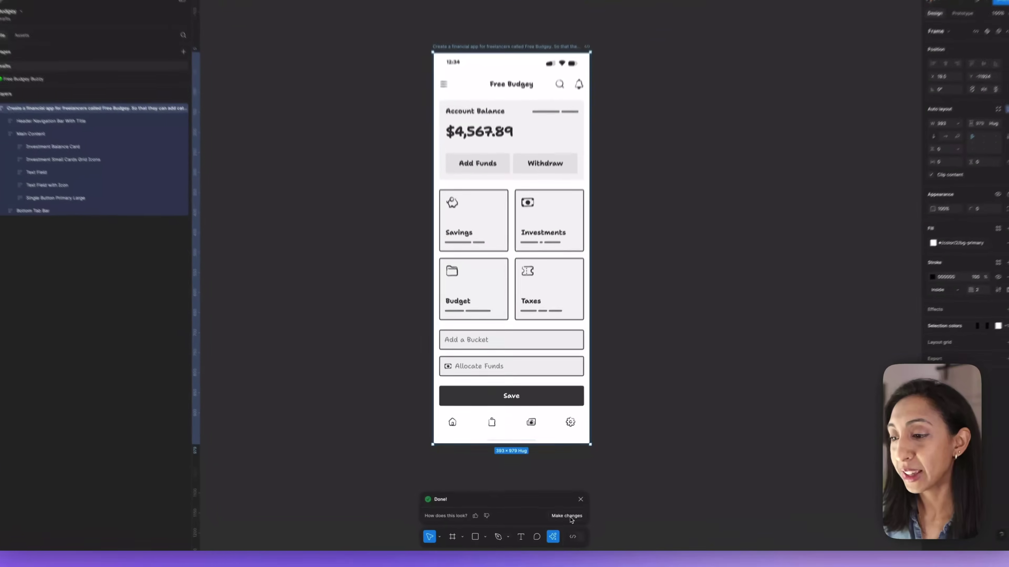
Restyle the generated Free Budgey wireframe with dark mode, the green theme colour and slightly rounder corners
click(571, 517)
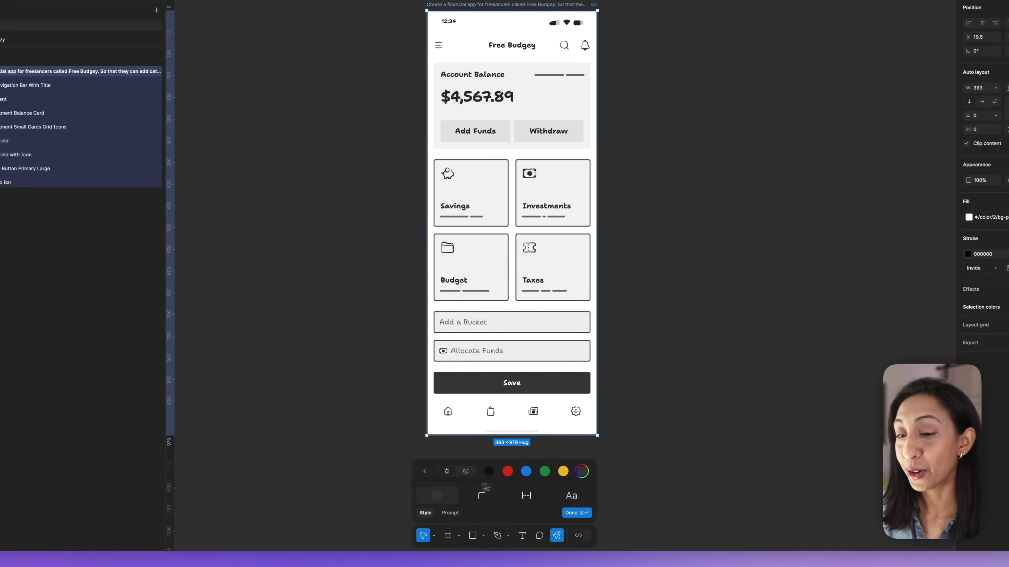
click(466, 472)
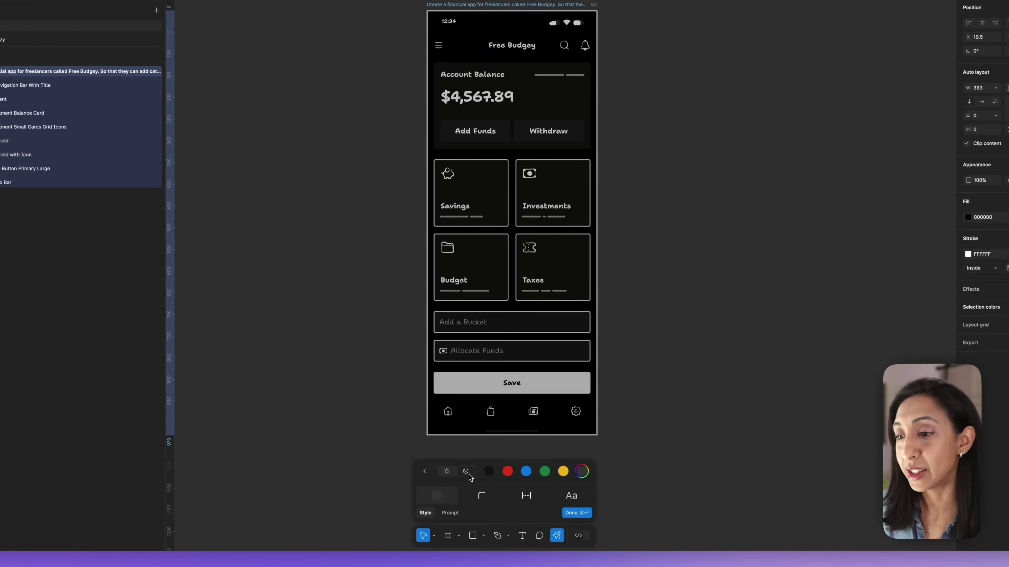
click(544, 472)
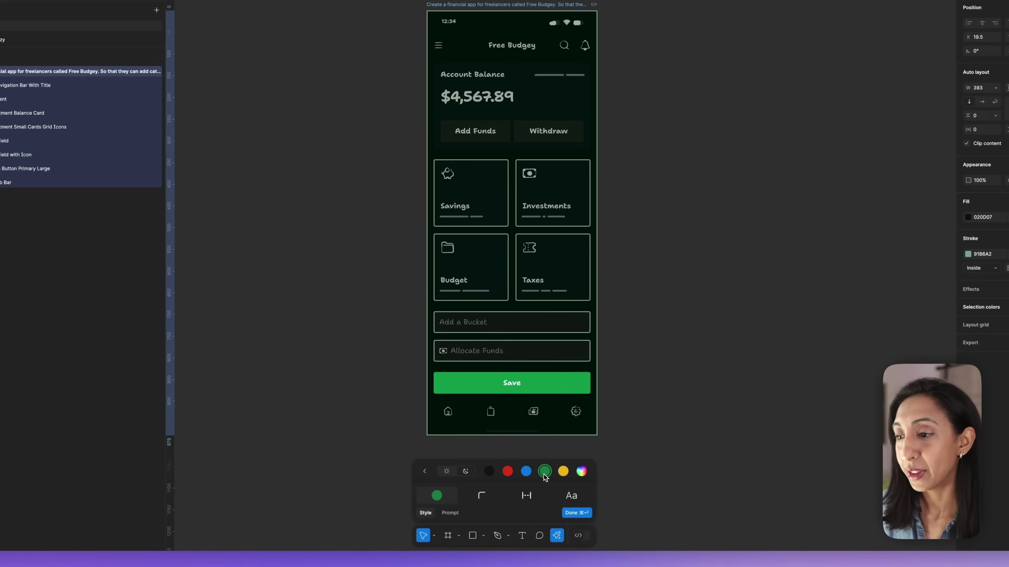
click(480, 495)
drag(481, 471, 502, 484)
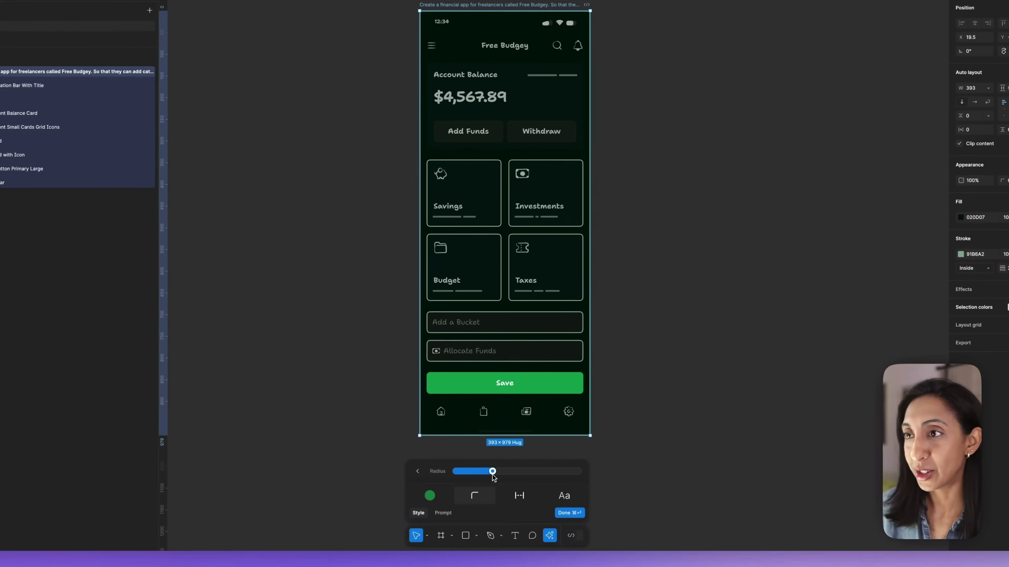
Switch the wireframe's title font to a monospaced typeface, adjust the spacing slightly and finish the style changes
click(564, 495)
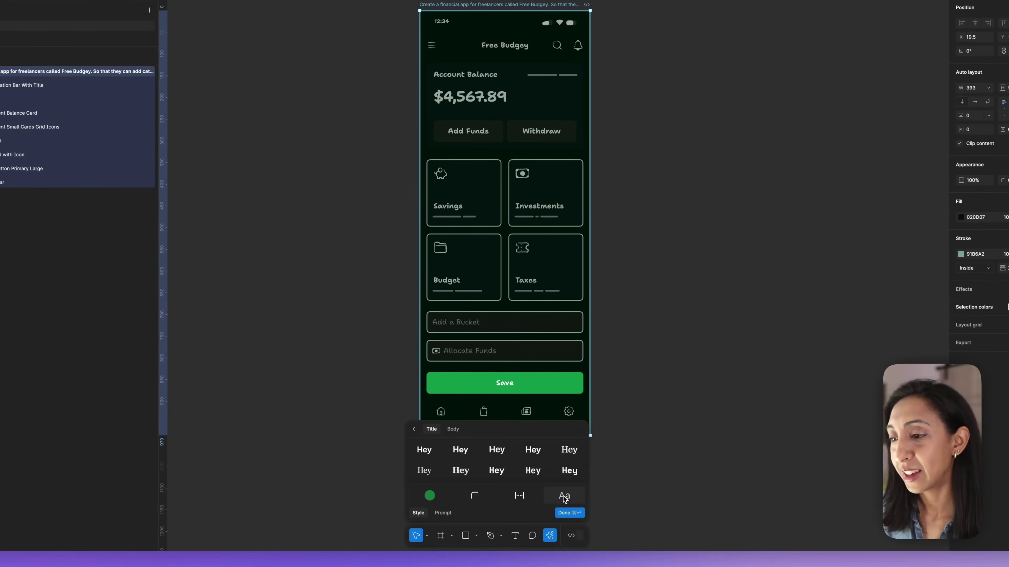
click(463, 450)
click(496, 454)
click(497, 470)
click(520, 495)
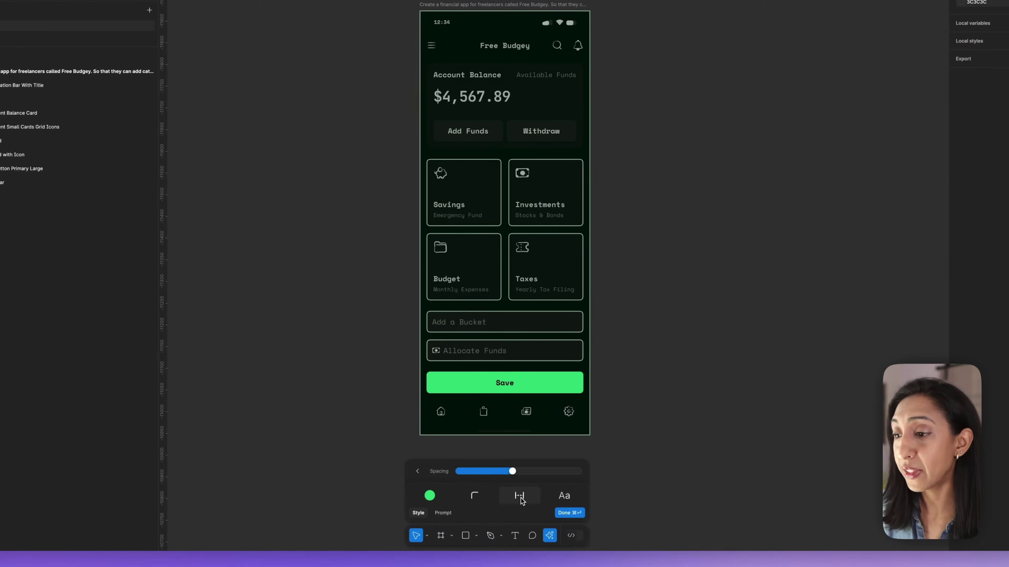
mouse_move(512, 471)
mouse_down()
mouse_move(500, 473)
mouse_move(519, 477)
mouse_move(509, 487)
mouse_up()
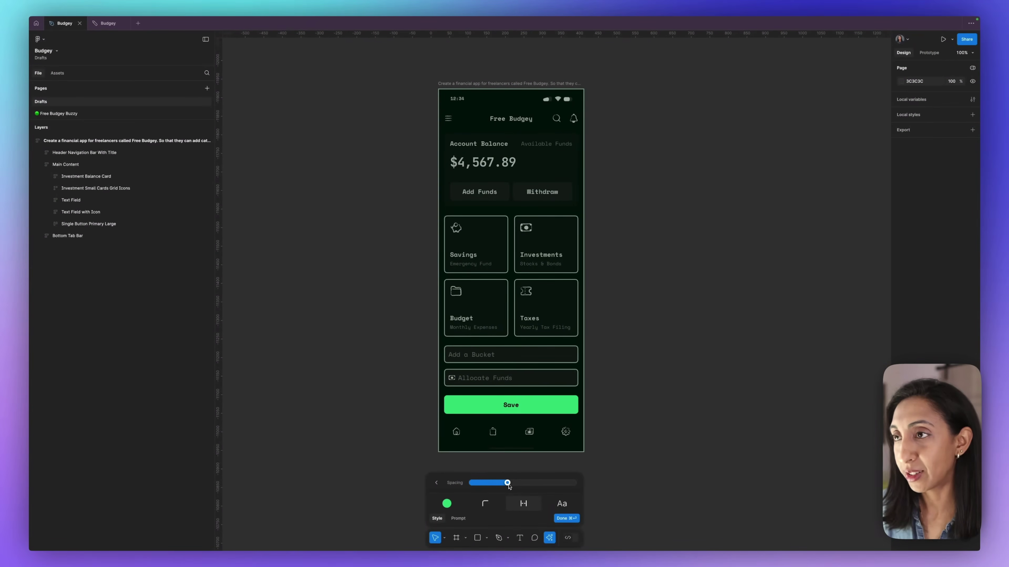
key(super+Return)
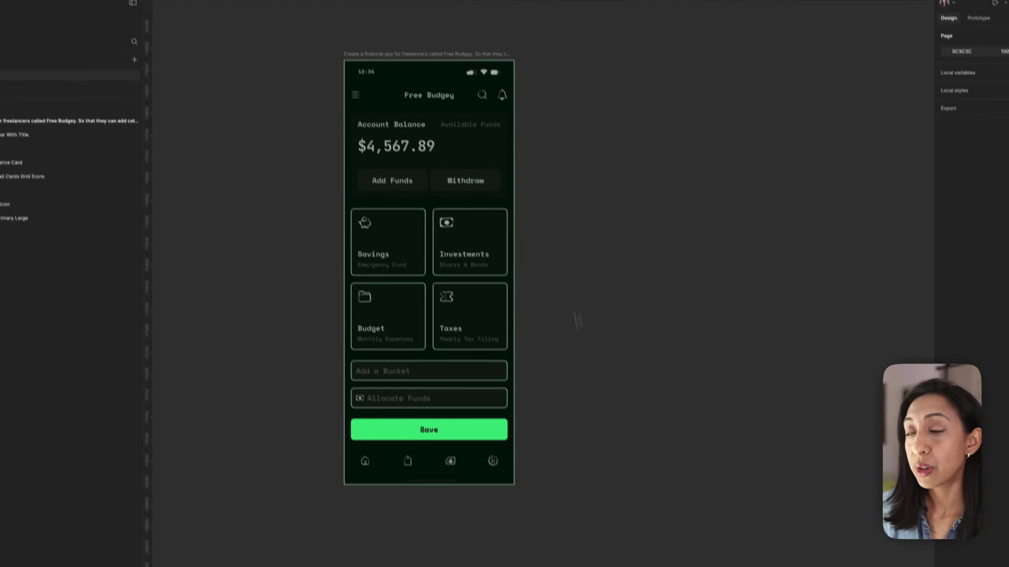
Copy the generated frame's prompt from its name and post it as a comment just above the frame
click(520, 88)
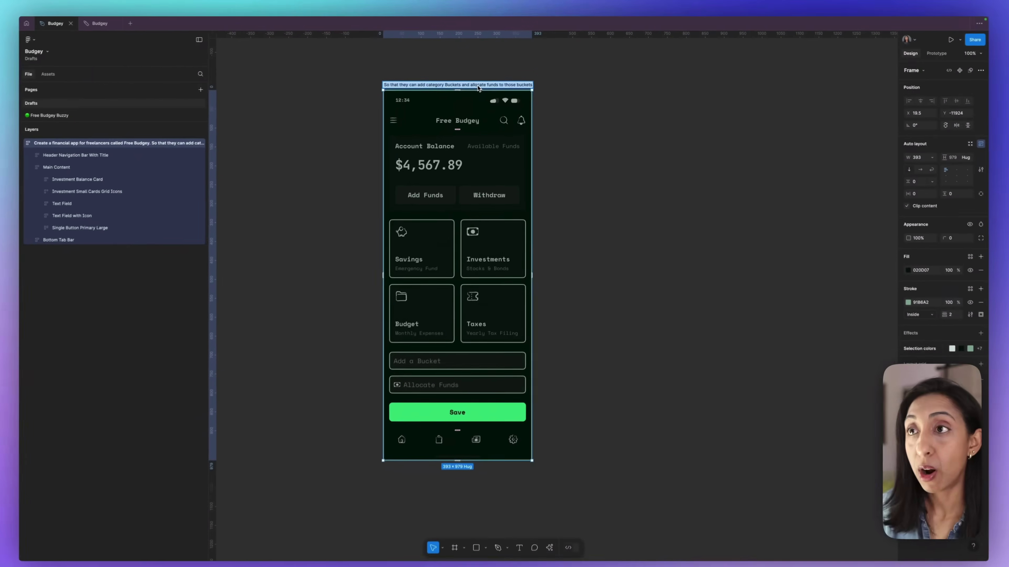
click(561, 92)
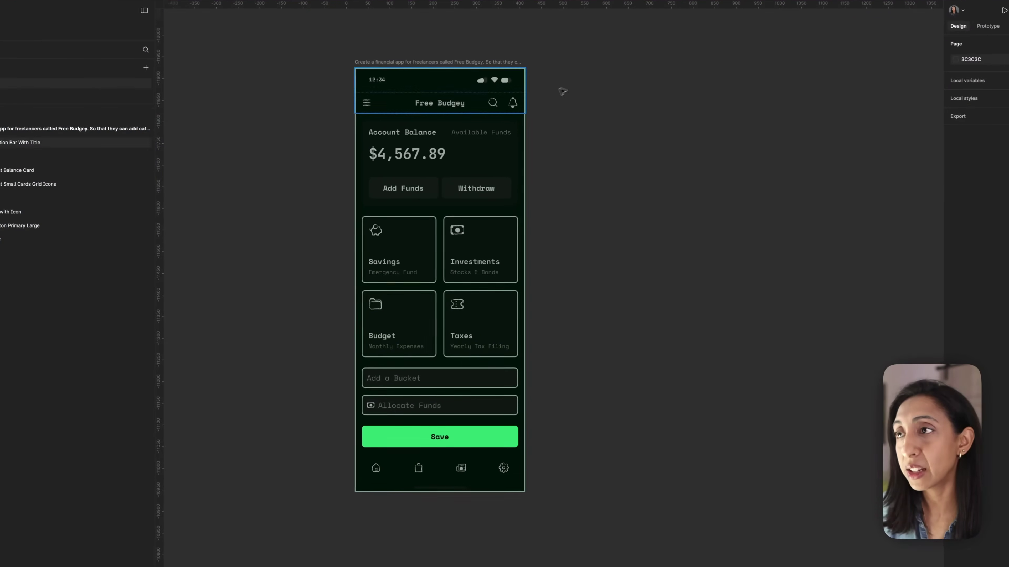
scroll(563, 91, up, 2)
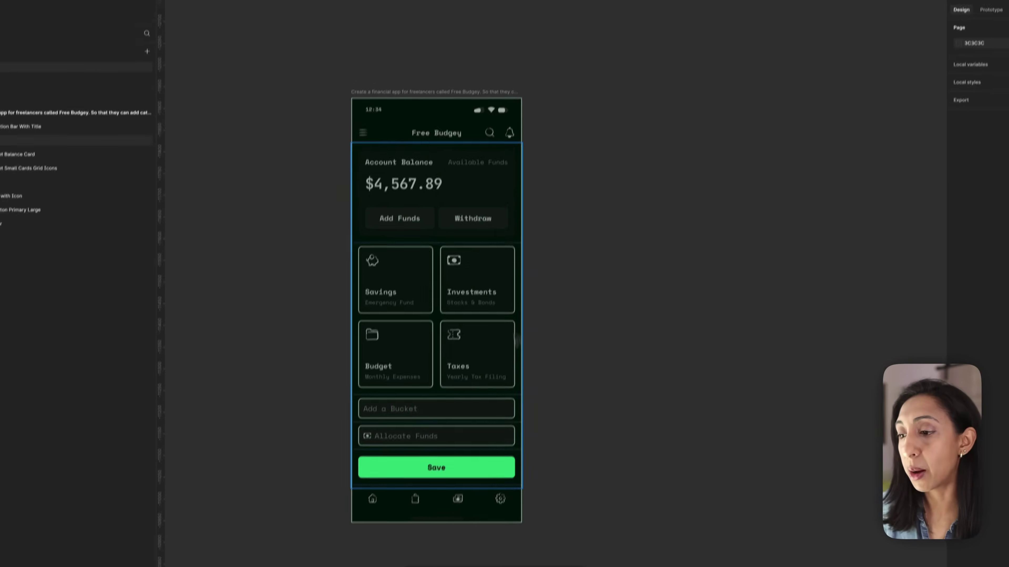
key(c)
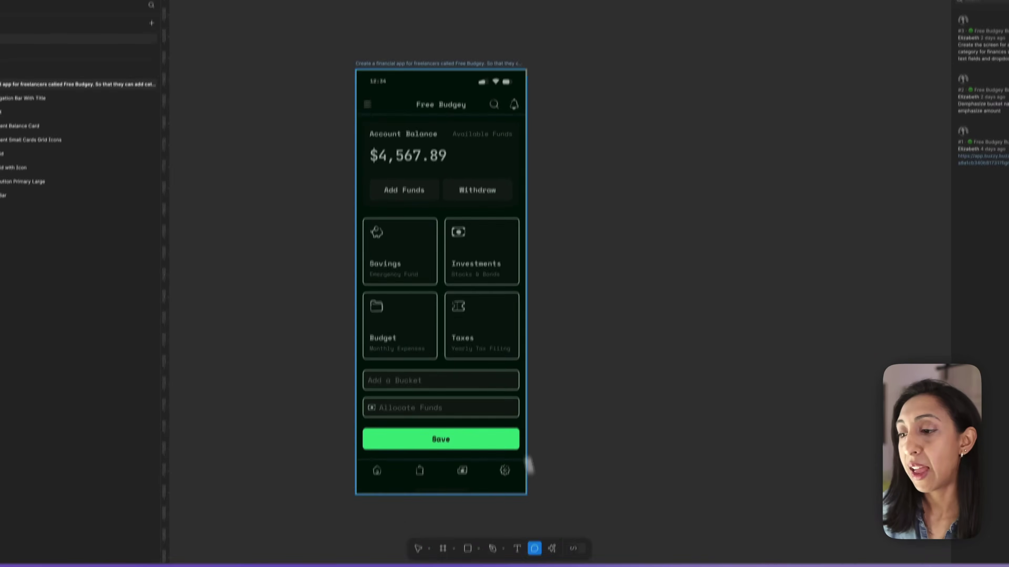
click(416, 48)
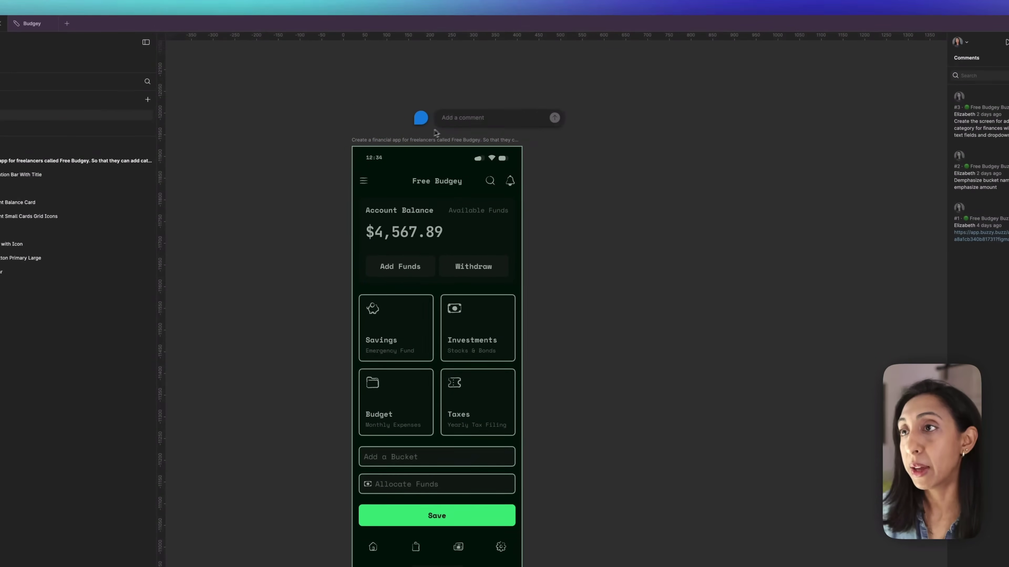
text(Create a financial app for freelancers called Free Budgey. So that they can add category Buckets and allocate funds to those buckets)
click(554, 167)
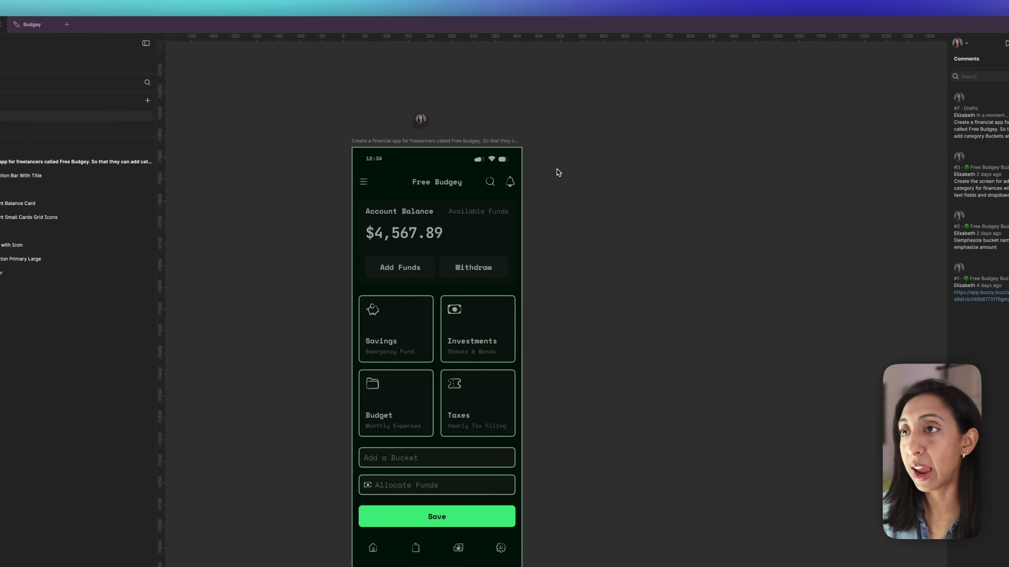
Copy the prompt text from the frame's name, then rename the frame as Dashboard
double_click(457, 143)
key(super+c)
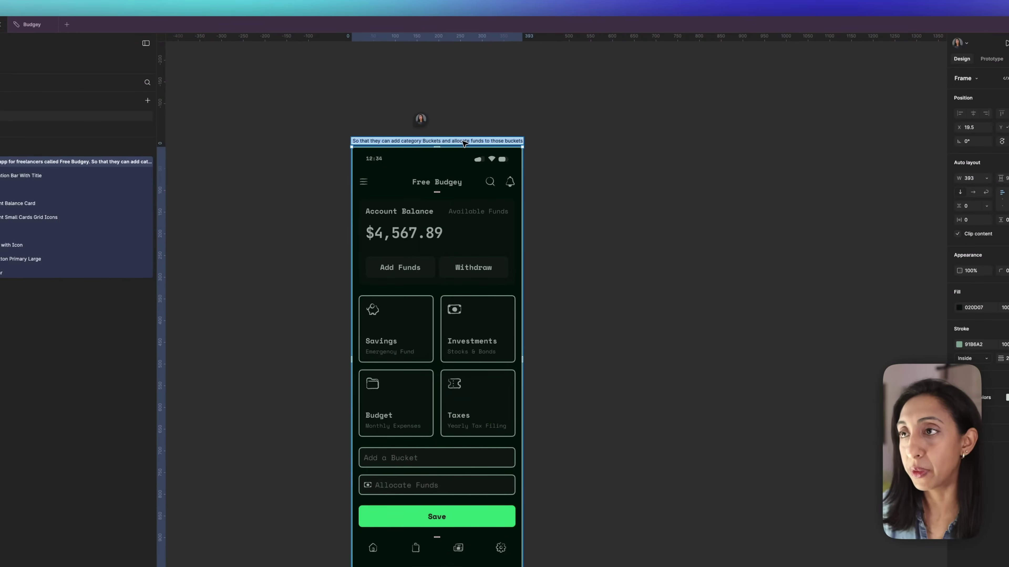
text(Dashboard)
key(Return)
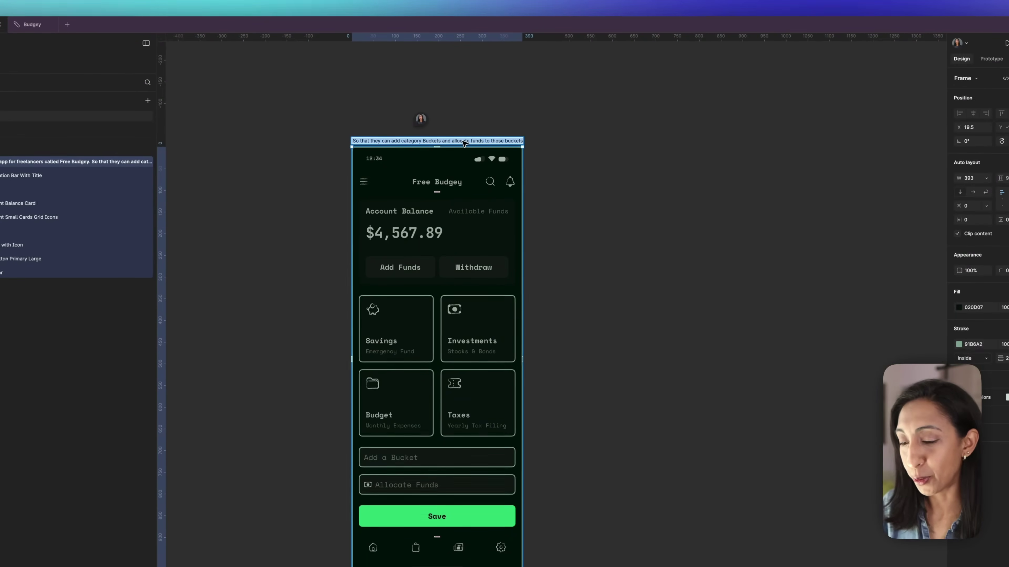
key(Escape)
Generate a second screen with First Draft's Basic app library, pasting the copied Free Budgey prompt and adding a request for a back button
click(555, 547)
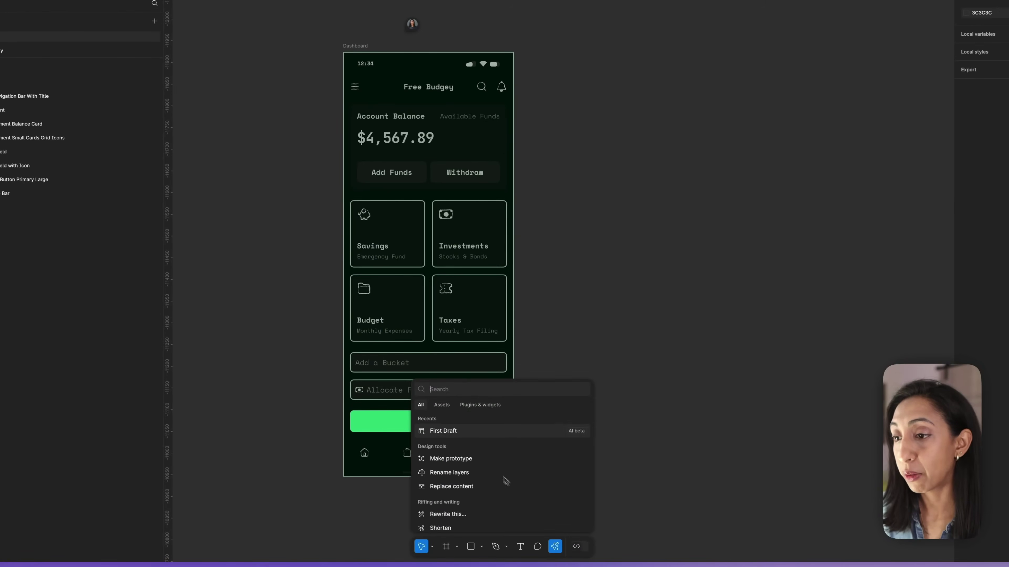
click(462, 433)
click(467, 467)
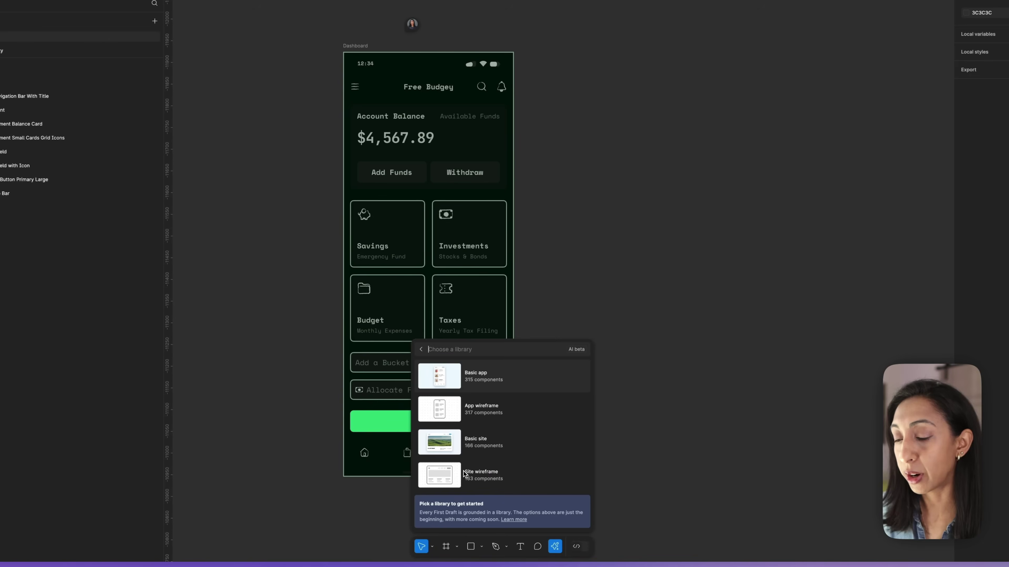
click(483, 380)
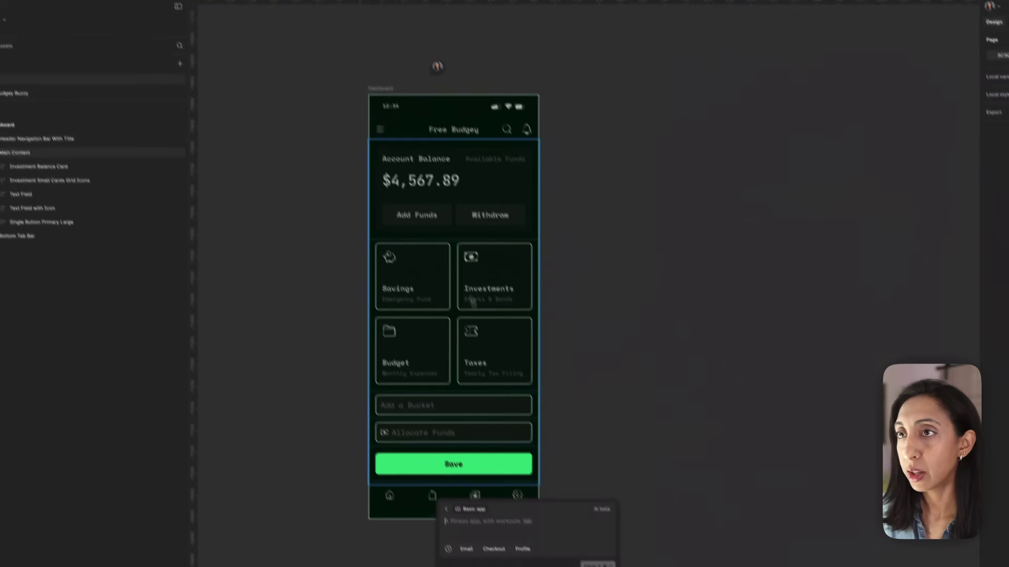
mouse_move(460, 67)
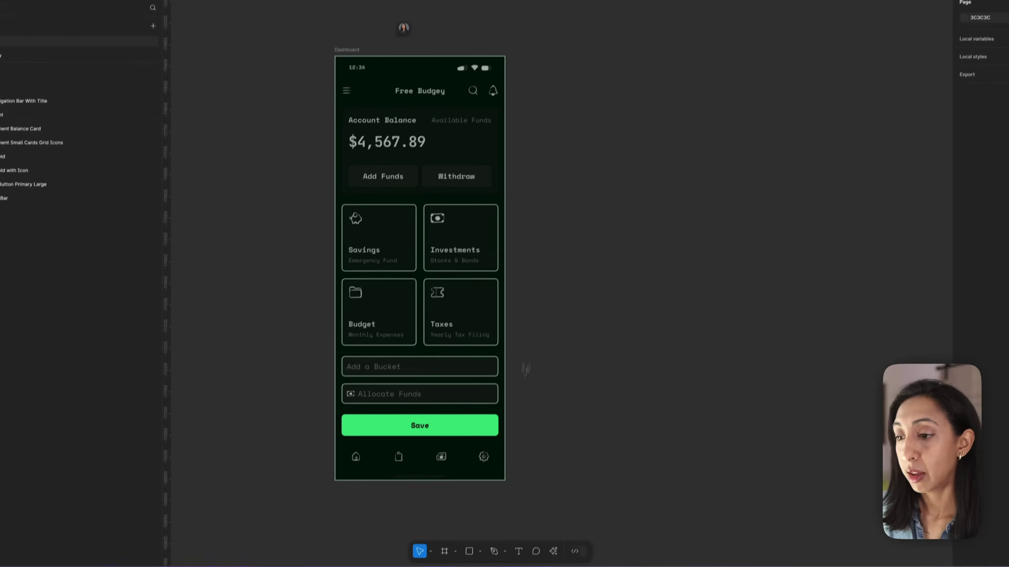
click(553, 551)
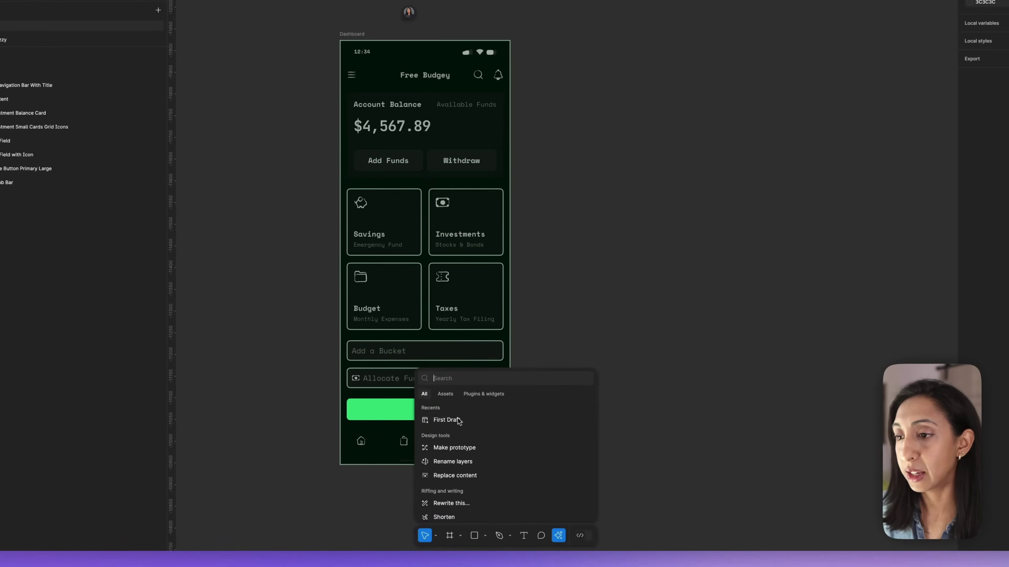
click(443, 435)
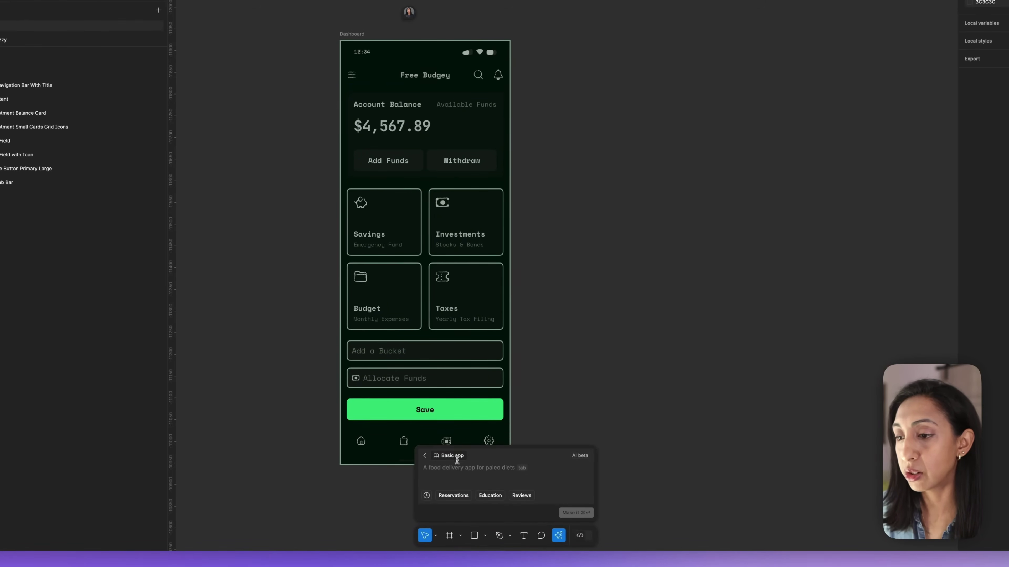
key(super+v)
text(. Add)
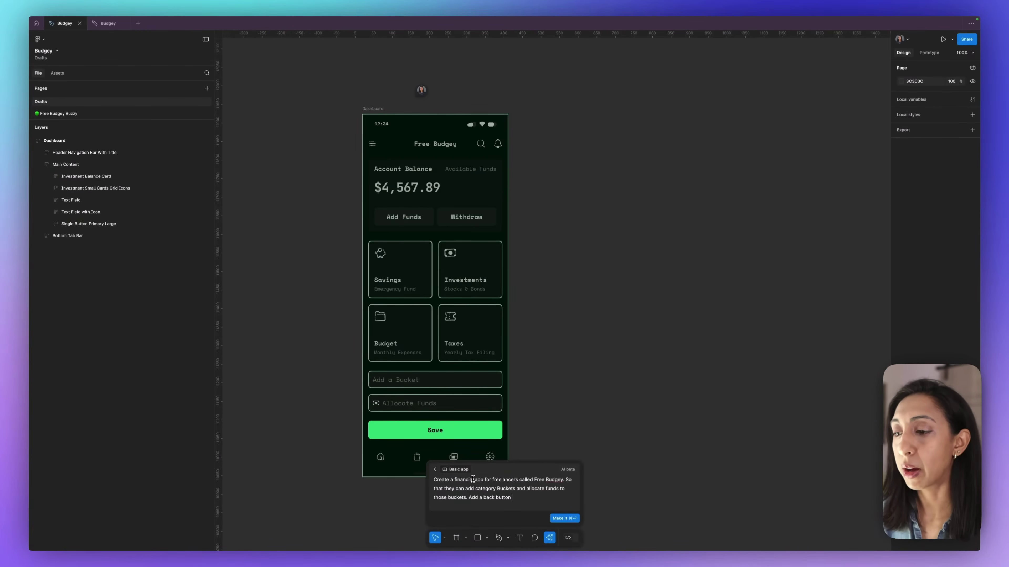
key(super+Return)
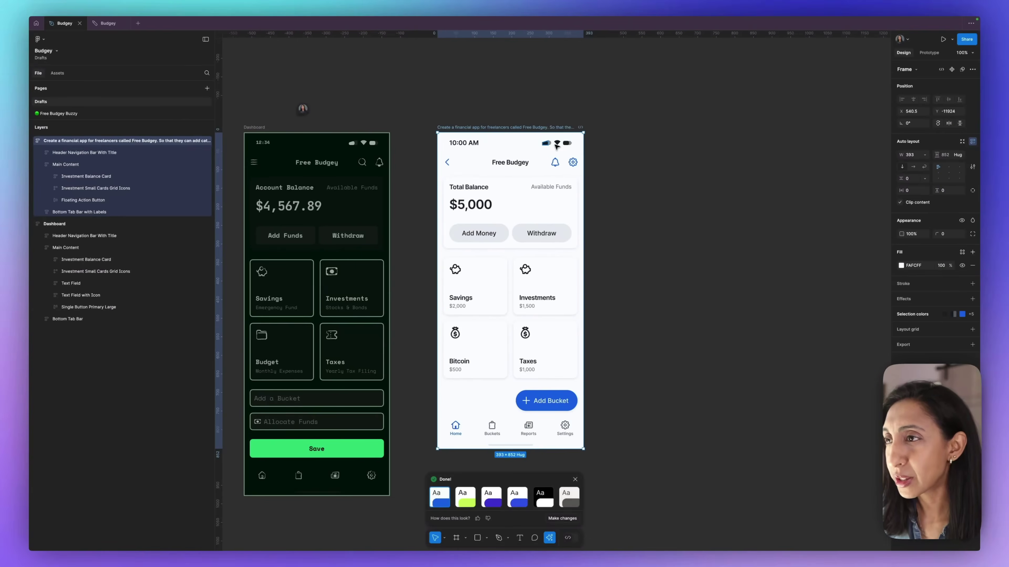
Delete the Status Bar layer from the header of the new light Free Budgey screen
super+click(550, 145)
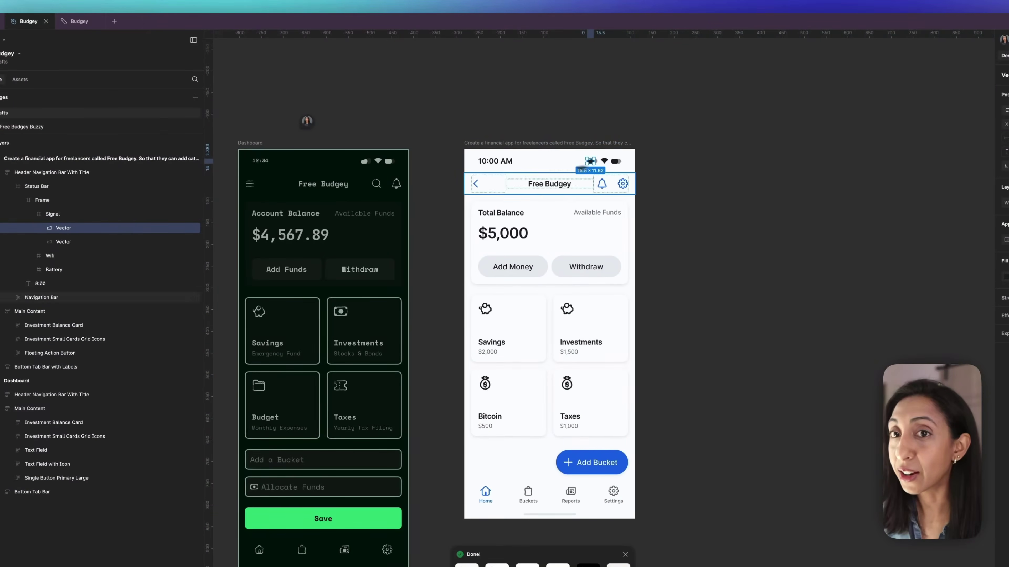
click(74, 186)
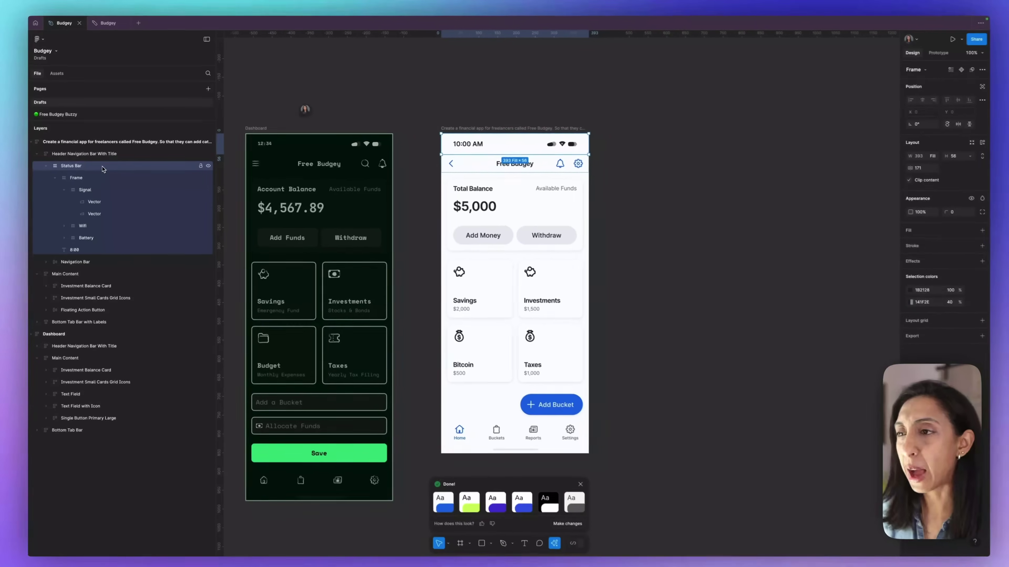
key(Delete)
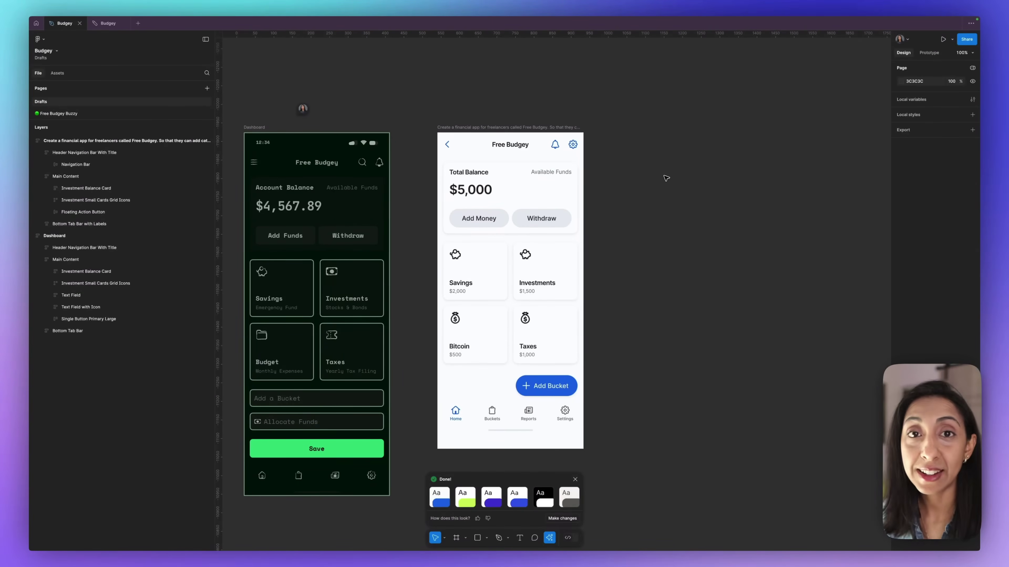
Hide the Bottom Tab Bar with Labels layer on the second Free Budgey screen
scroll(666, 179, right, 3)
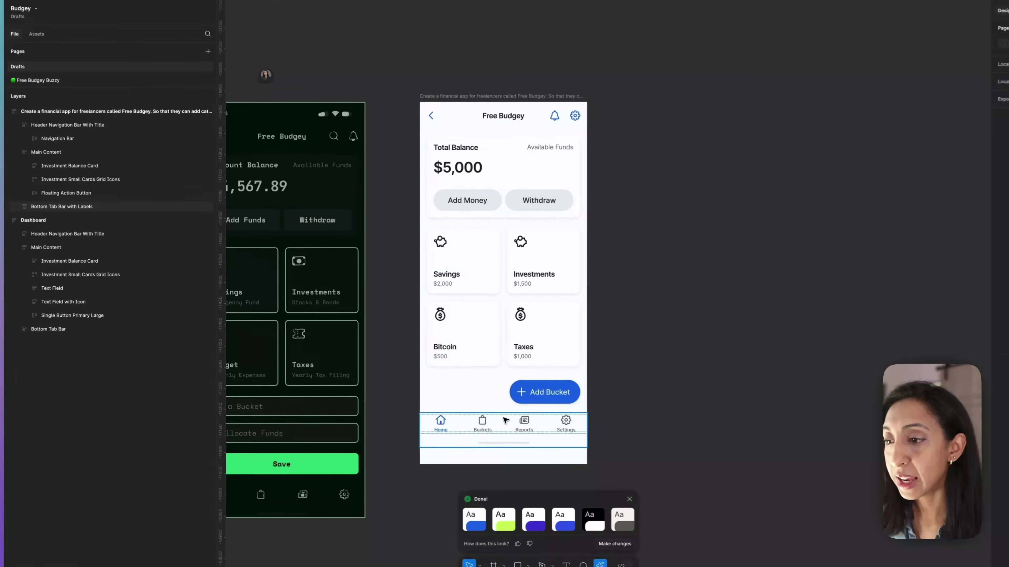
click(510, 416)
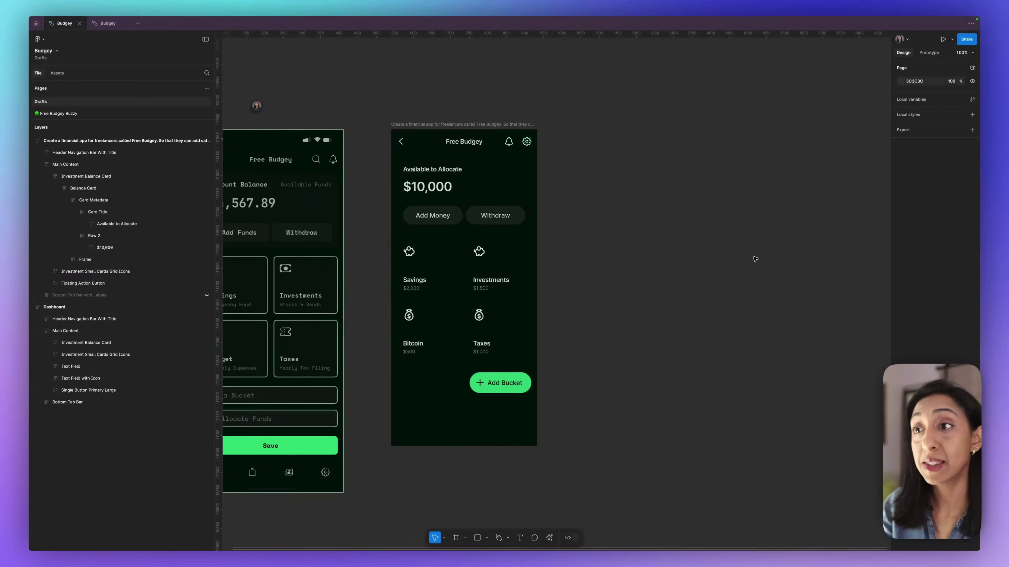
Recolour the fill of the Savings, Investments, Bitcoin and Taxes cards on the second screen to a slightly lighter dark grey
shift+click(421, 314)
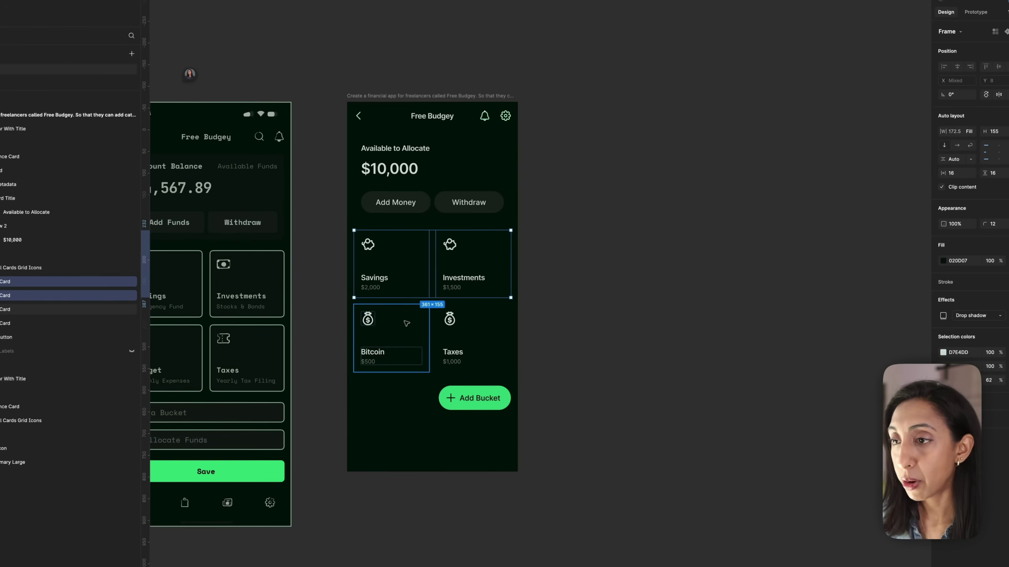
shift+click(460, 329)
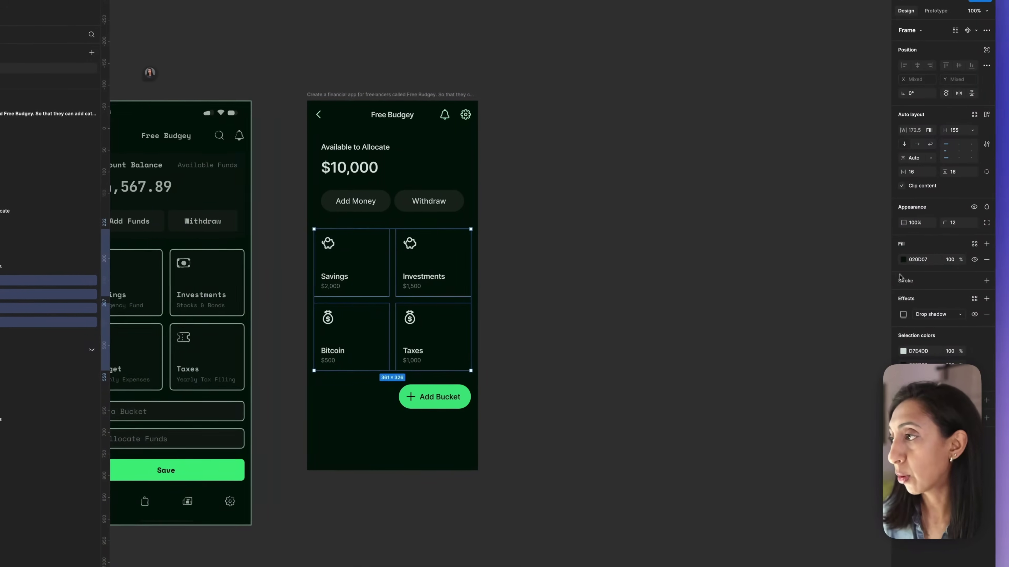
click(922, 259)
drag(844, 308, 798, 376)
key(Escape)
click(743, 214)
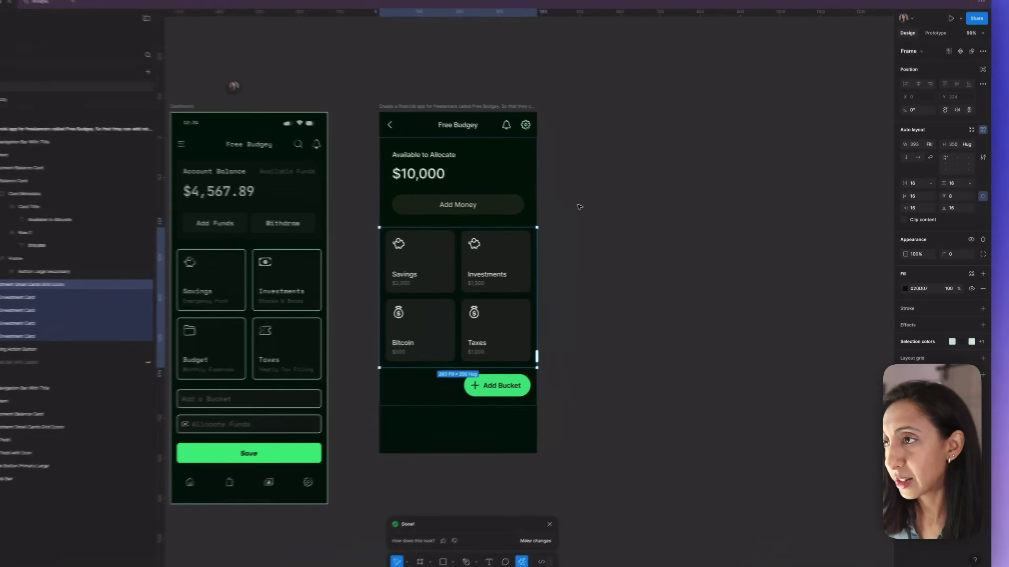
Paste a copy of the investment cards grid on the canvas beside the second screen and set its auto layout to vertical
right_click(579, 206)
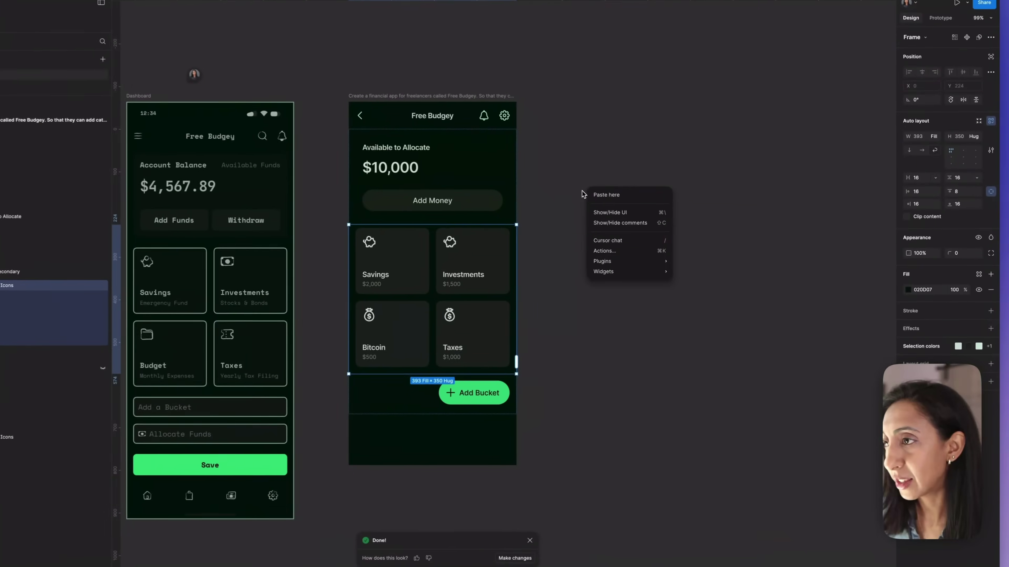
click(596, 196)
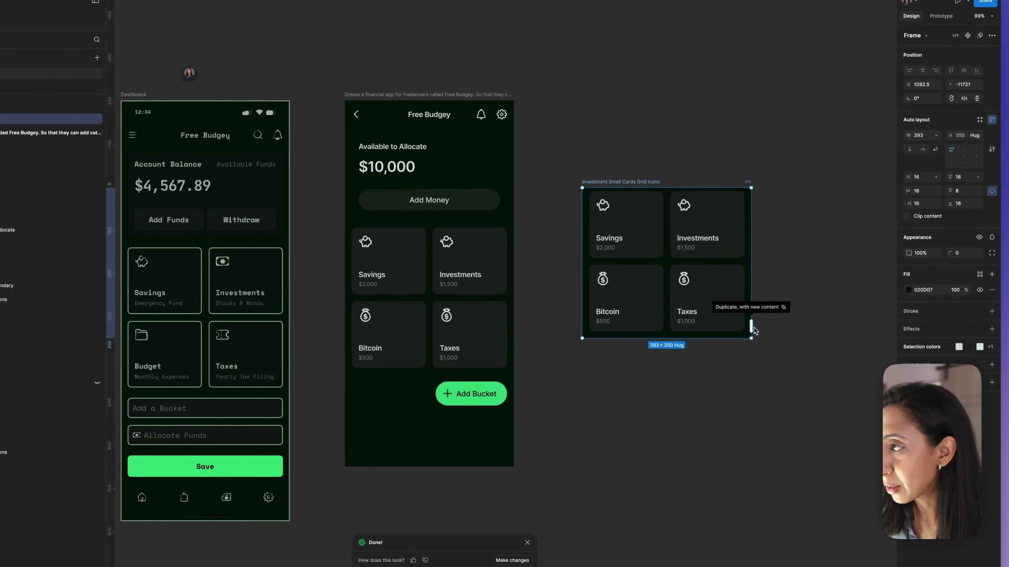
click(909, 151)
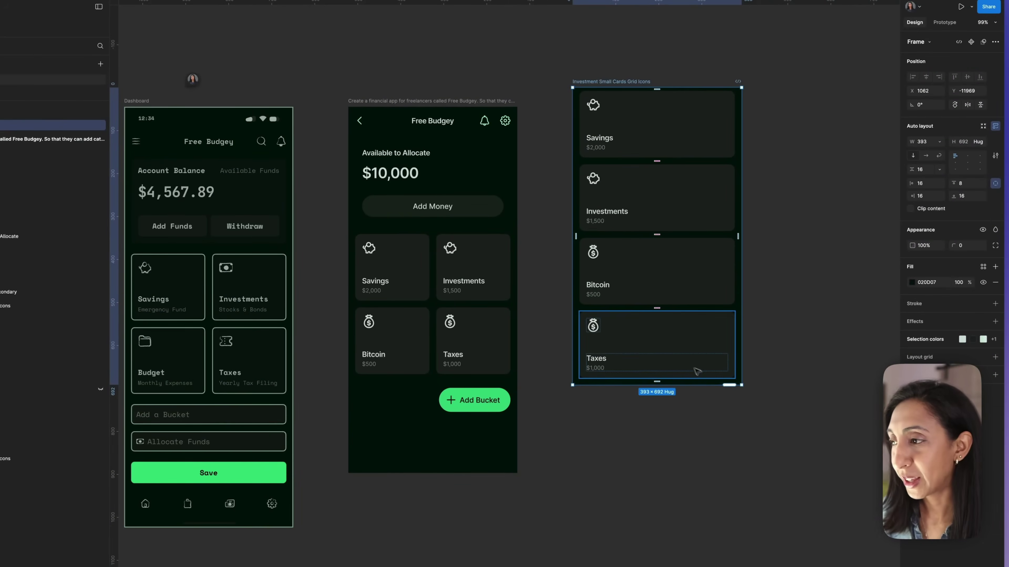
Extend the copied card stack to seven cards by duplicating them with new content
drag(729, 413, 735, 556)
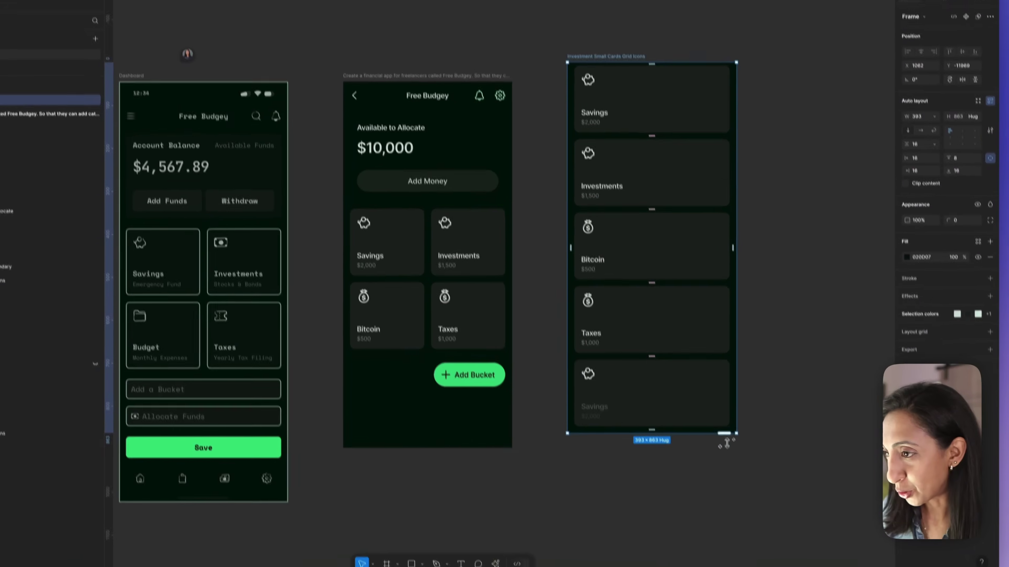
drag(723, 503, 723, 528)
scroll(713, 354, down, 5)
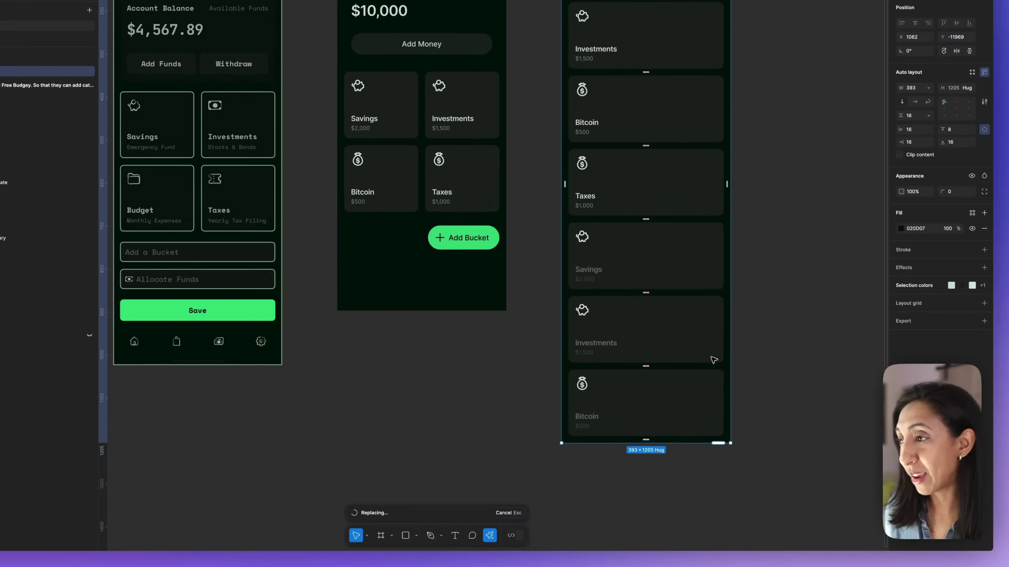
scroll(713, 357, up, 2)
scroll(714, 357, up, 5)
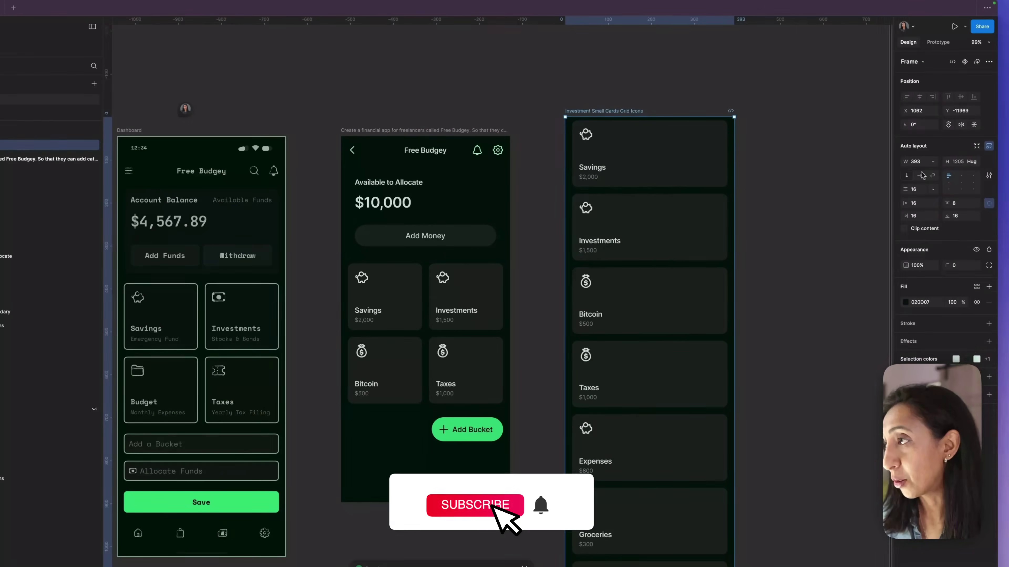
click(927, 102)
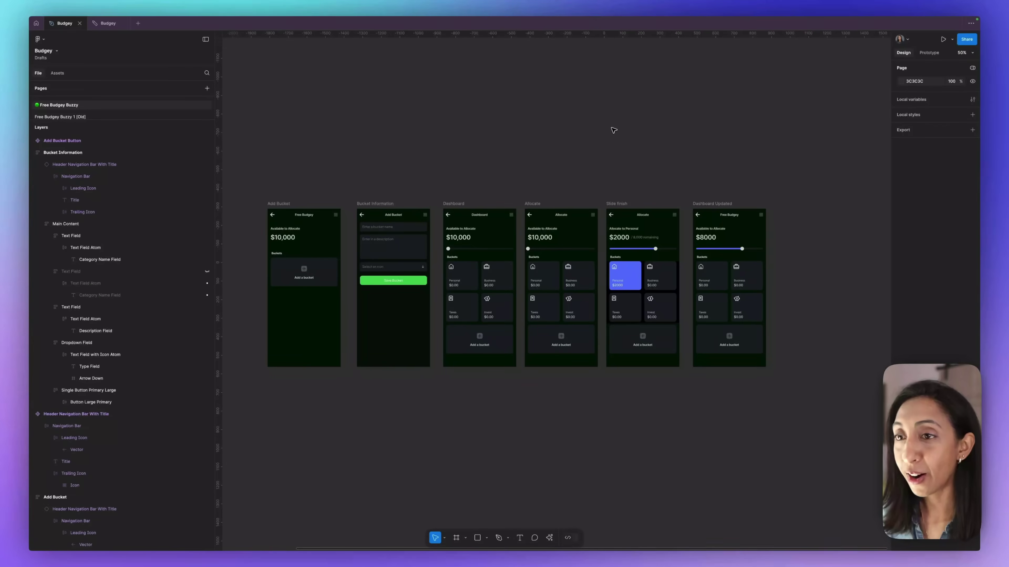
click(285, 205)
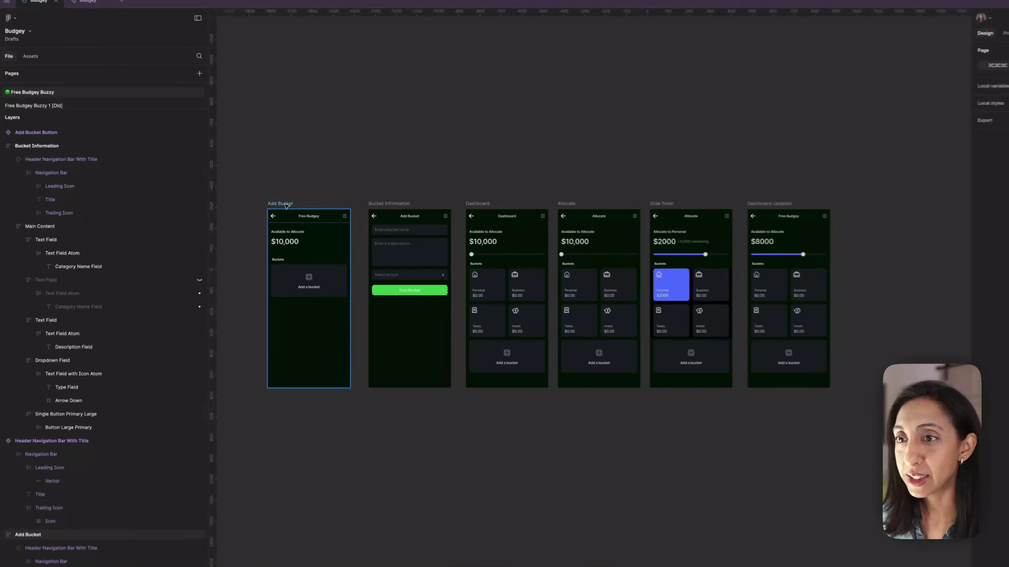
click(383, 203)
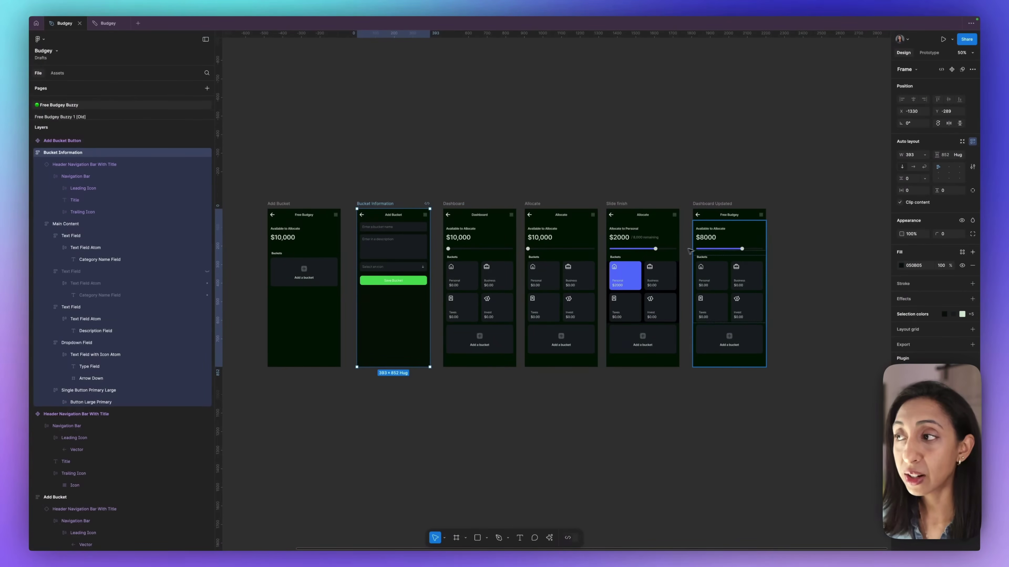
click(598, 438)
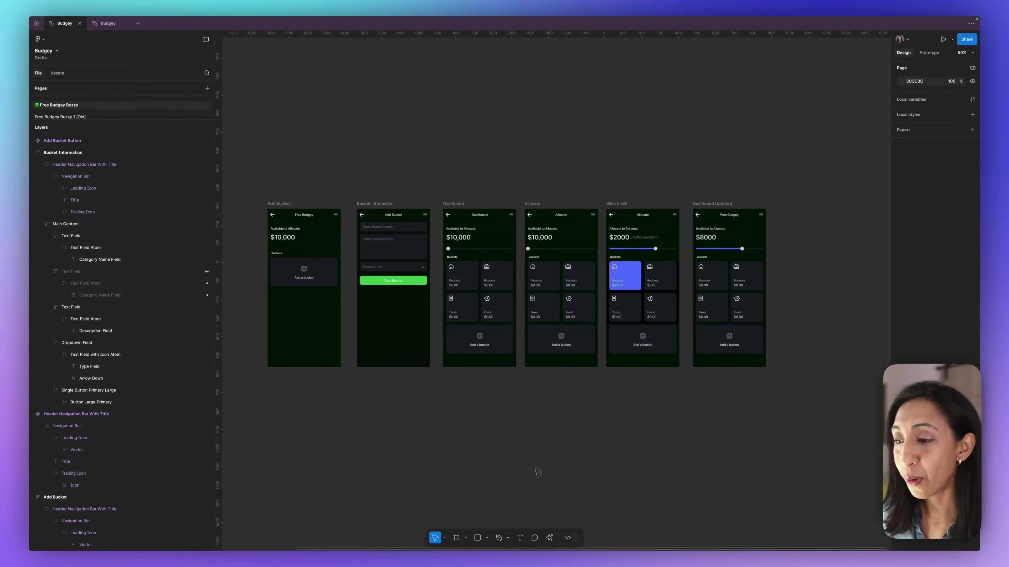
Select all six screens from Add Bucket to Dashboard Updated and generate their connections with the Make prototype AI tool
drag(240, 168, 362, 218)
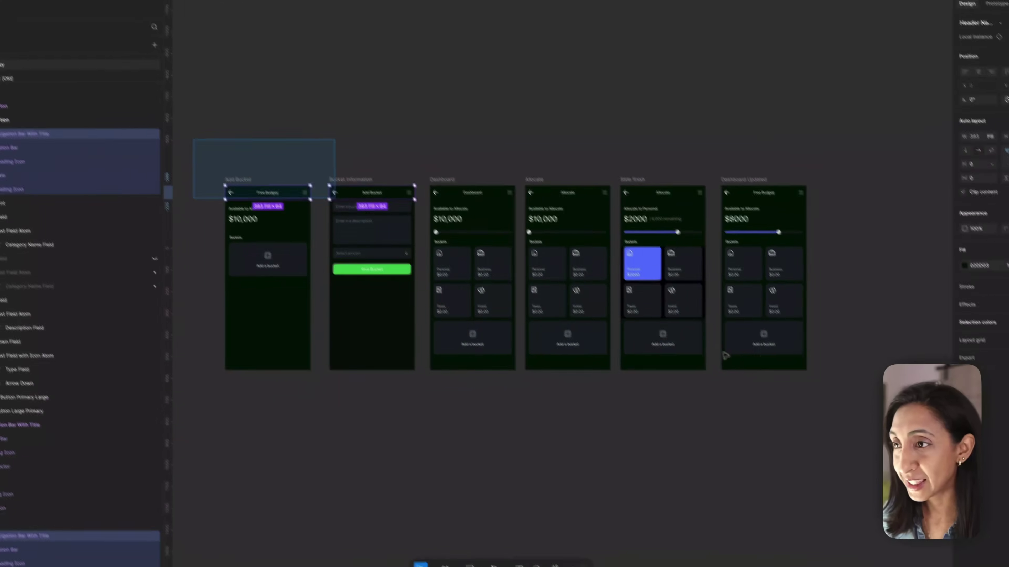
drag(725, 356, 844, 383)
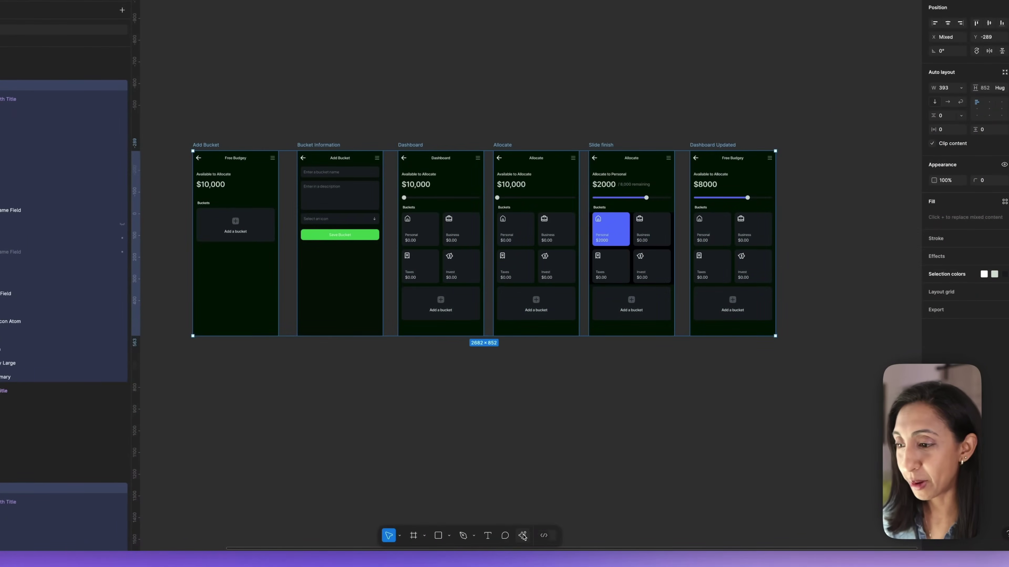
click(523, 537)
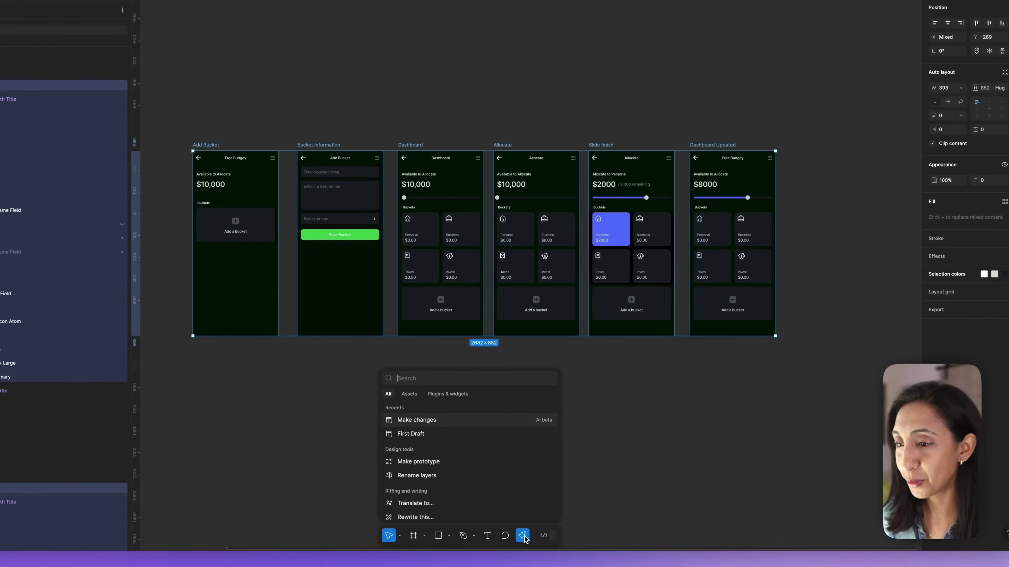
click(417, 462)
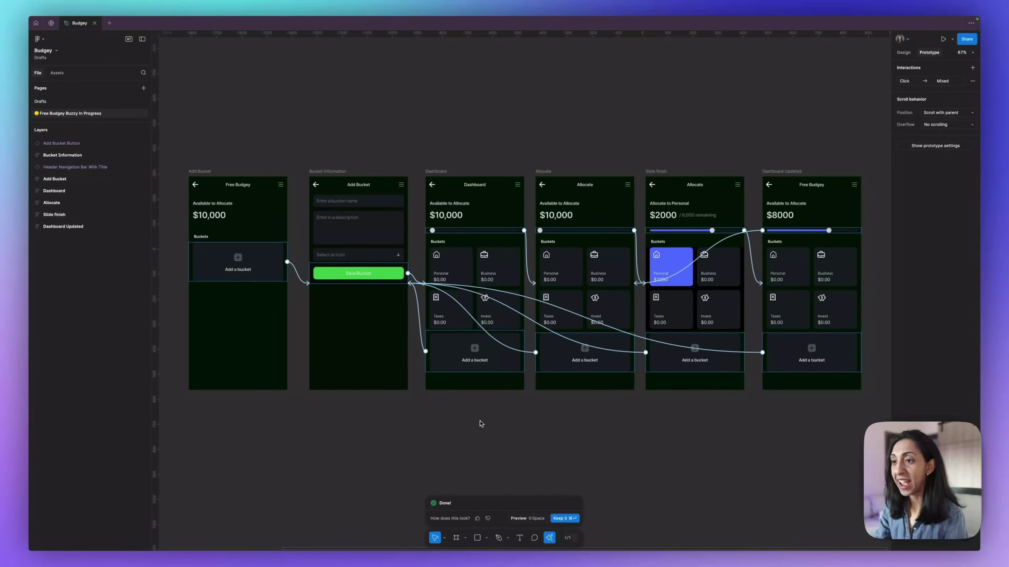
Look over the generated connections between the six screens and play the prototype
scroll(480, 424, right, 3)
scroll(479, 423, left, 5)
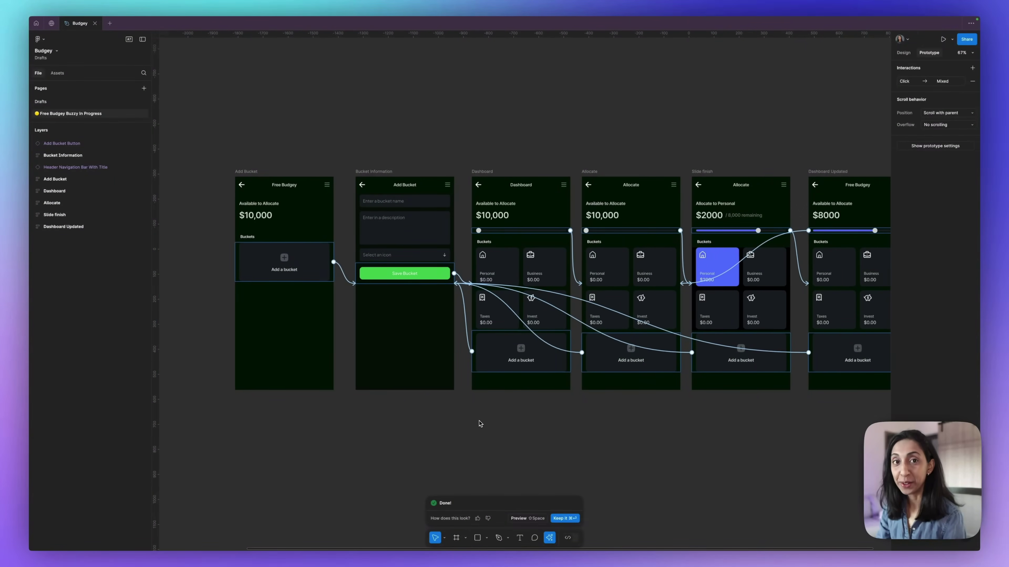
scroll(480, 423, right, 3)
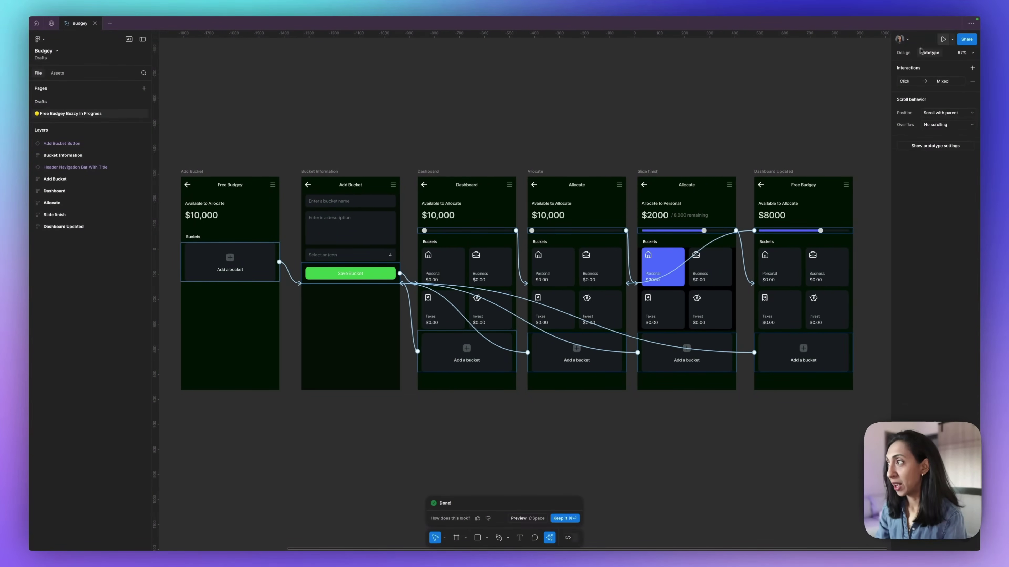
click(943, 39)
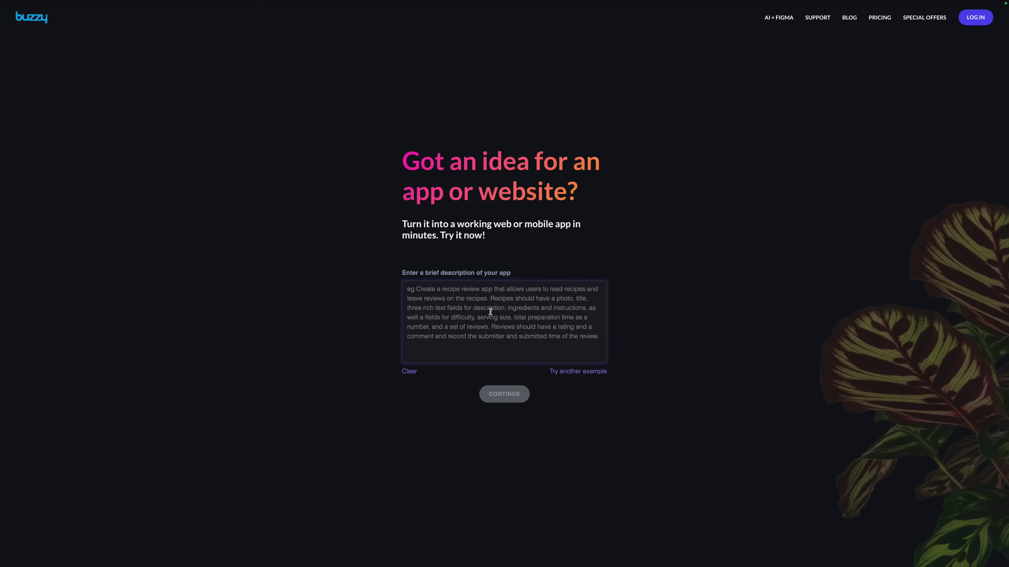
Switch to the Buzzy website and enter an app description beginning "Create a financial app for"
text(Create a )
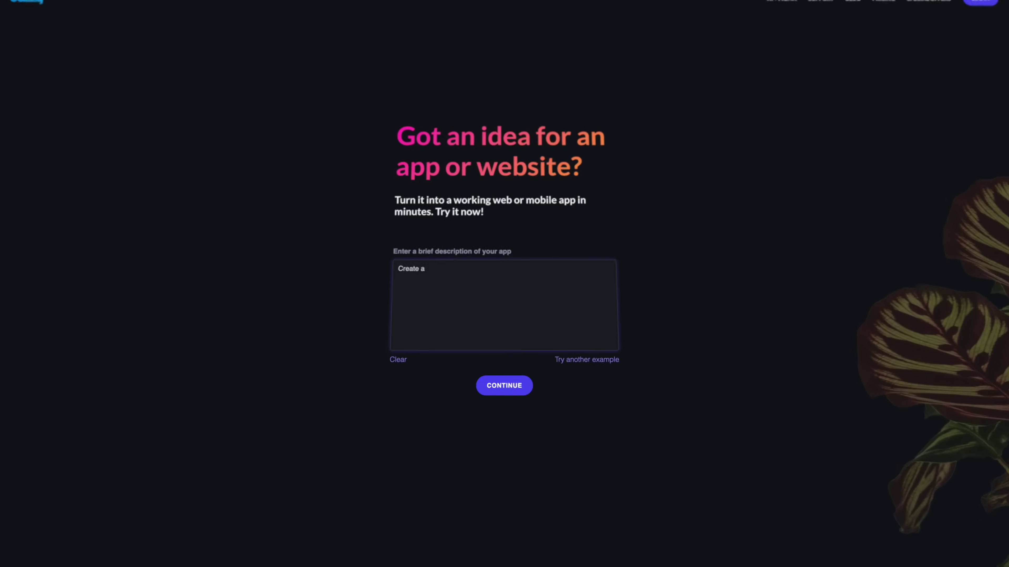
text(financial app for freelanc)
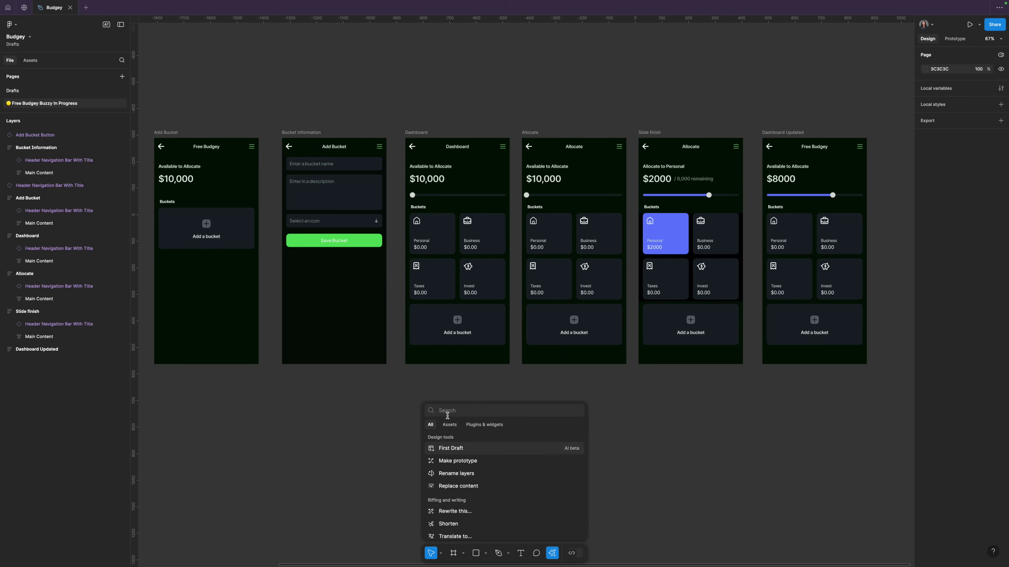
Switch back to Figma, run the Buzzy - No Code Native App & Website Builder plugin, and have Automarkup scan for screens automatically
text(buzzy)
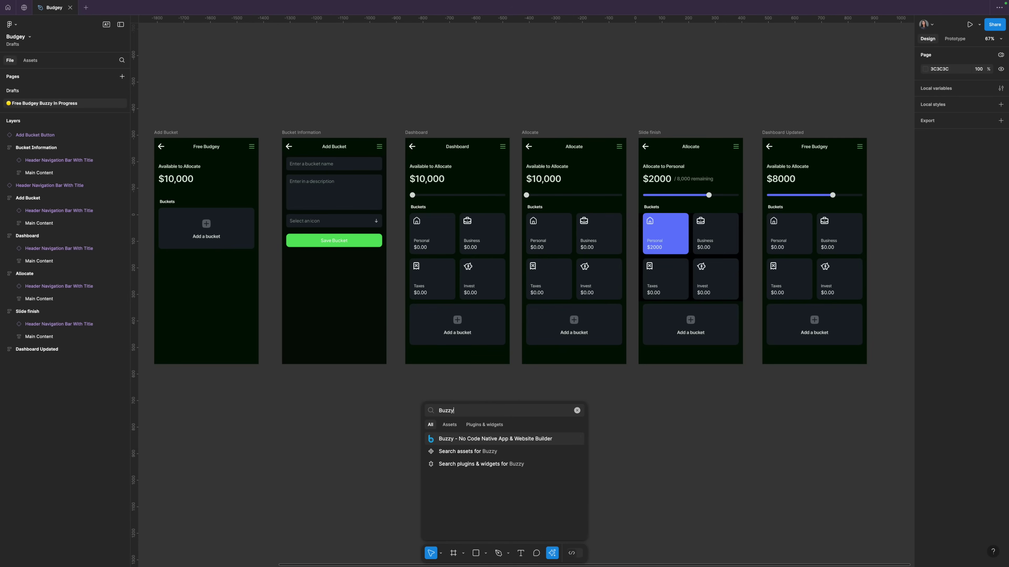
key(Return)
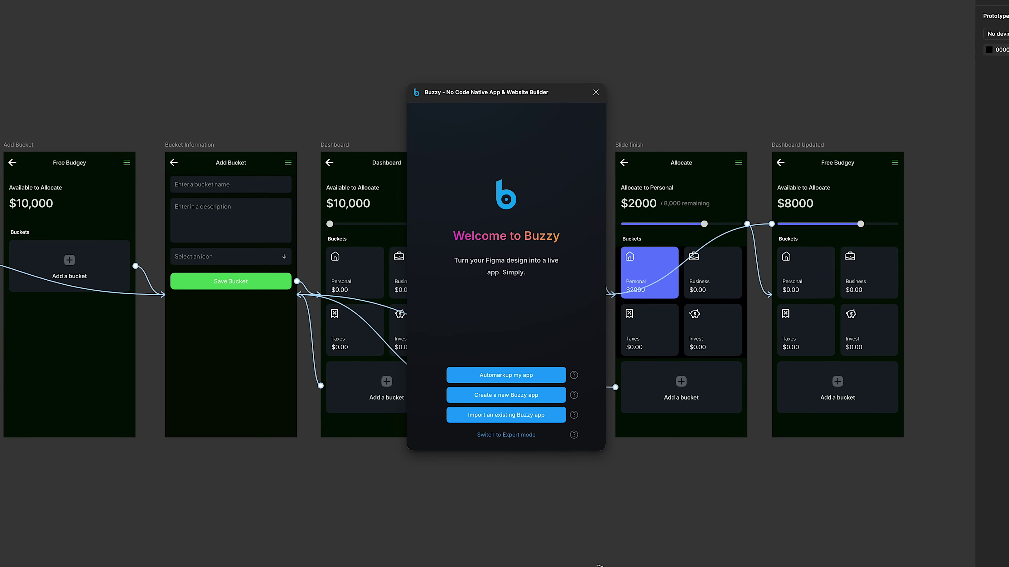
click(520, 380)
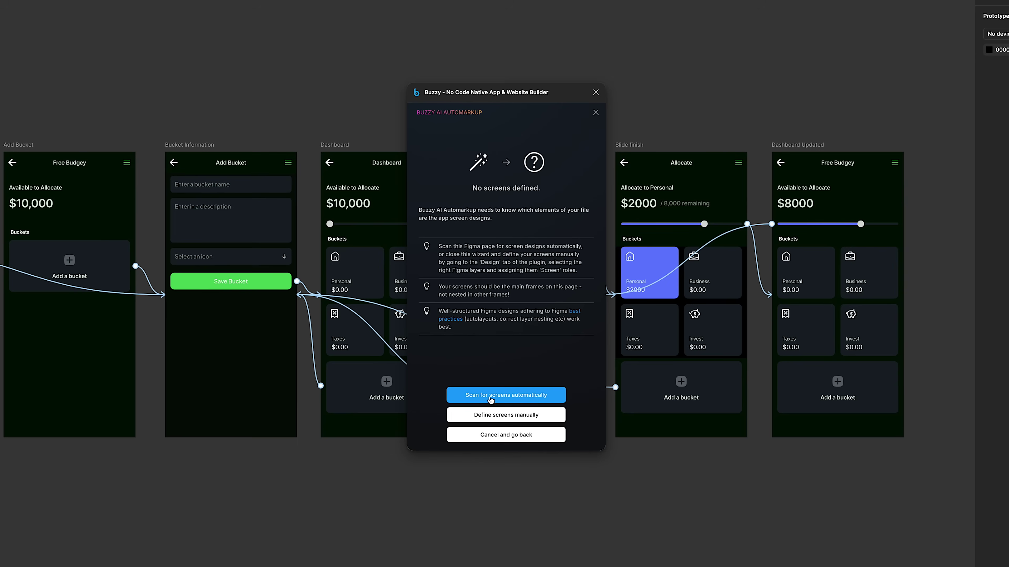
click(518, 402)
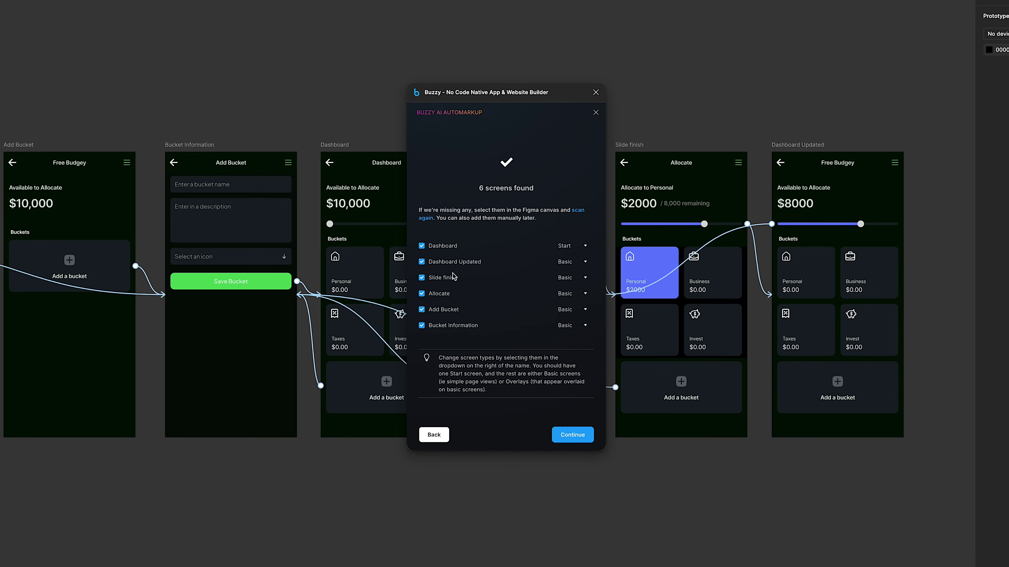
Exclude Dashboard Updated from the Buzzy screens, keep Dashboard as Start and the others as Basic, and confirm the screen definitions
click(457, 262)
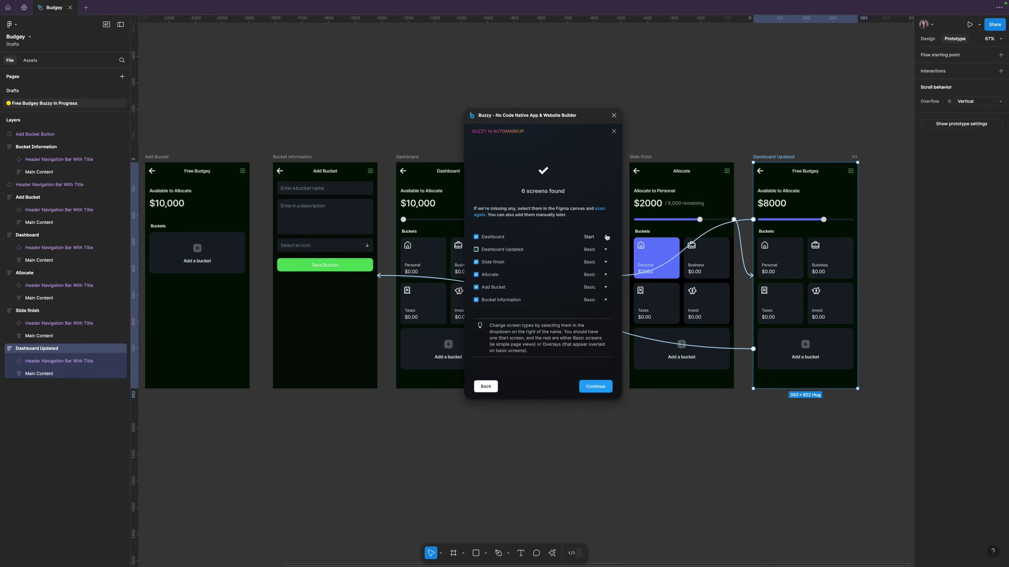
click(606, 237)
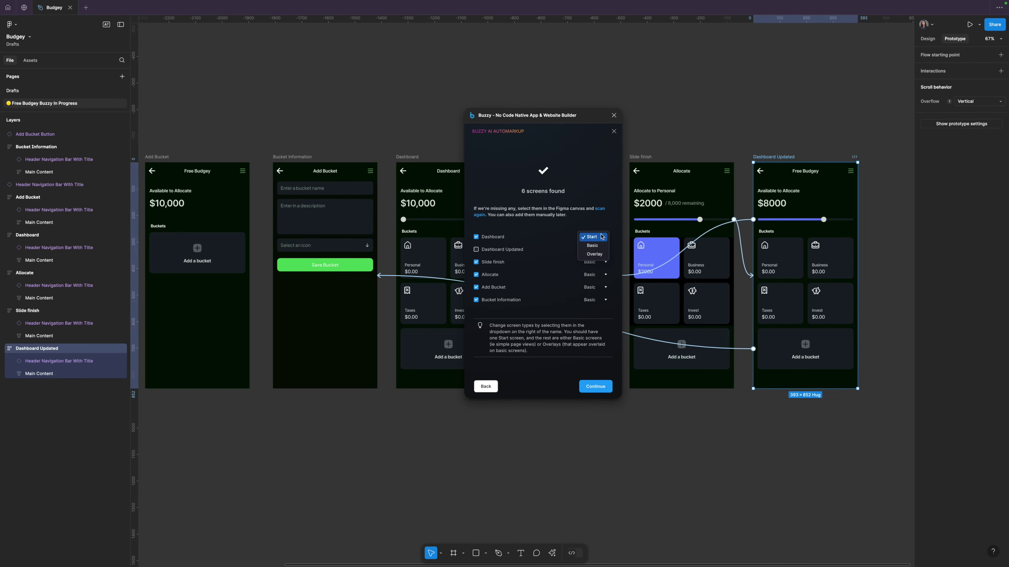
click(603, 238)
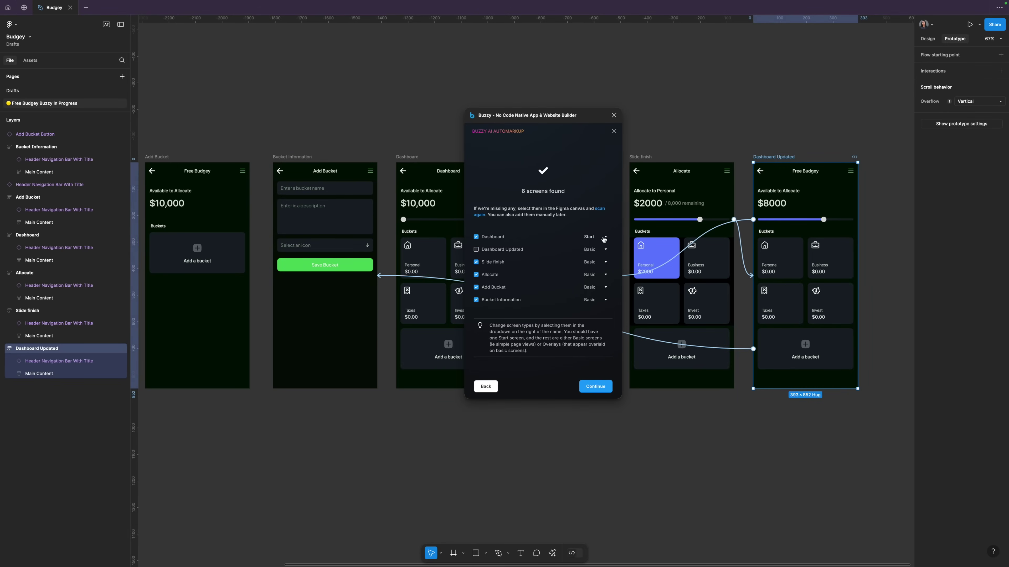
click(604, 250)
click(604, 226)
click(604, 262)
click(594, 262)
click(596, 388)
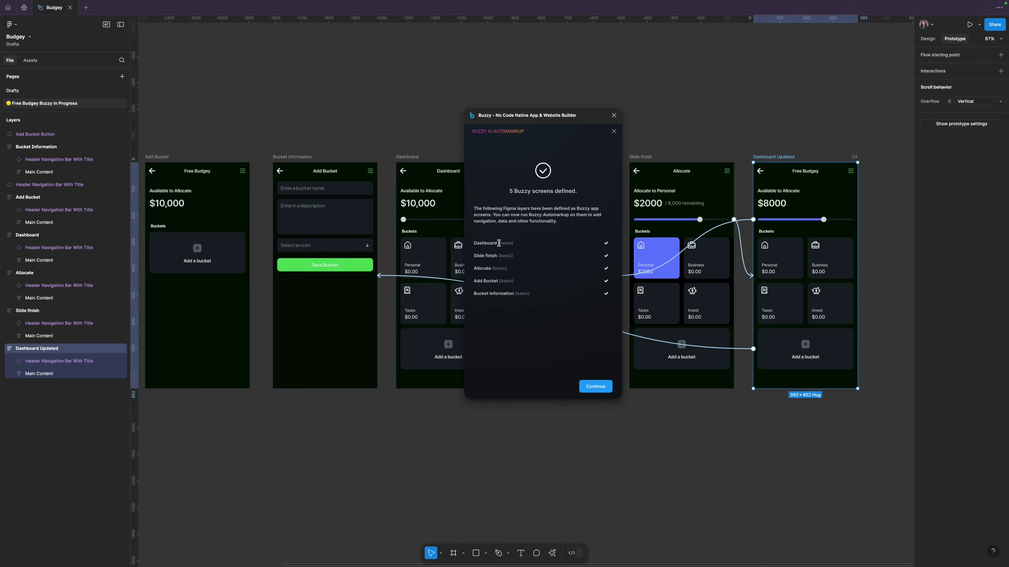
Proceed from the defined screens, generate the app brief automatically with Buzzy AI, and read through it
click(595, 387)
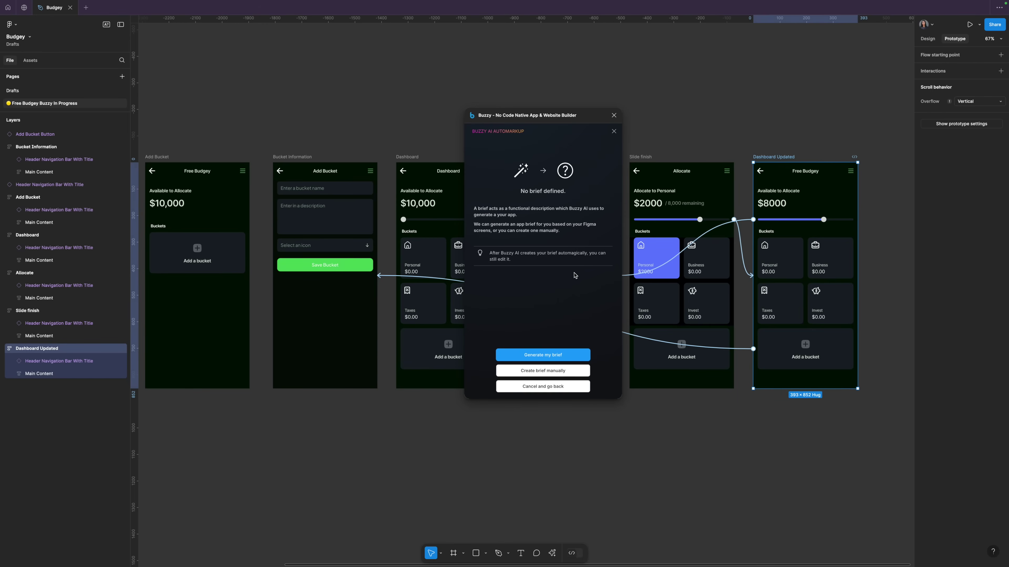
click(558, 358)
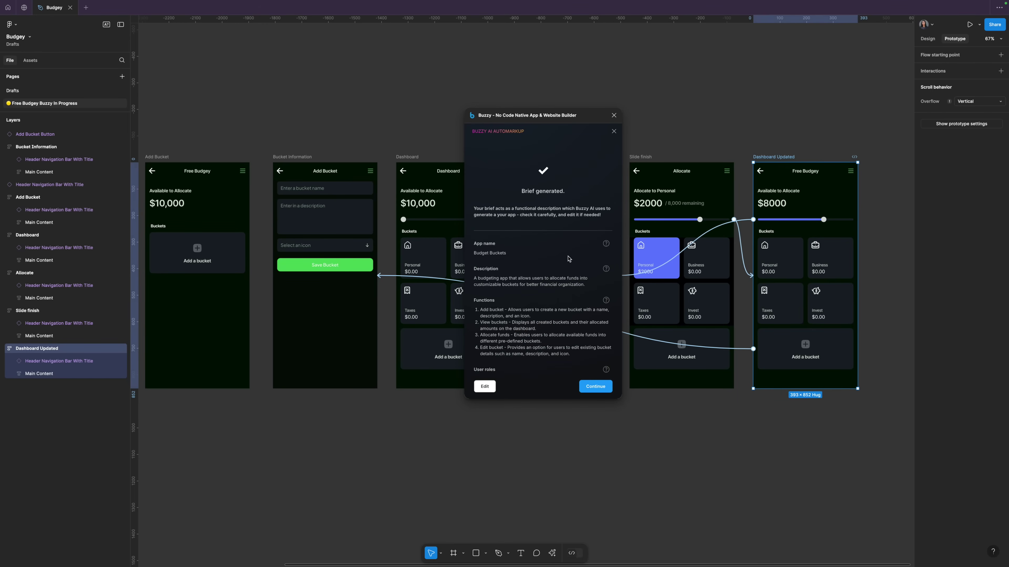
scroll(569, 258, down, 3)
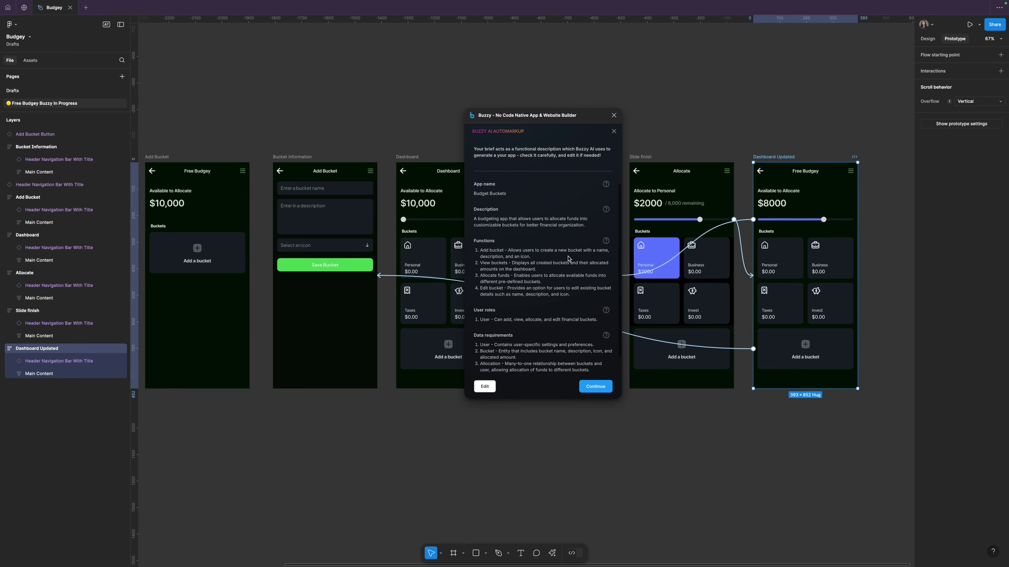
Read through the rest of the Buzzy app brief, accept it, and have Buzzy AI generate the data model
scroll(569, 258, down, 1)
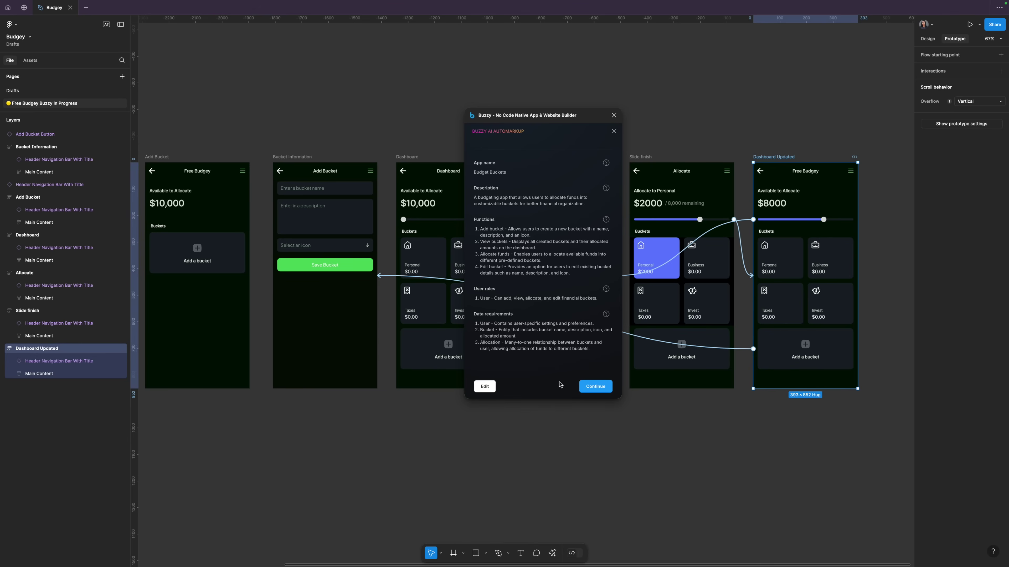
click(601, 391)
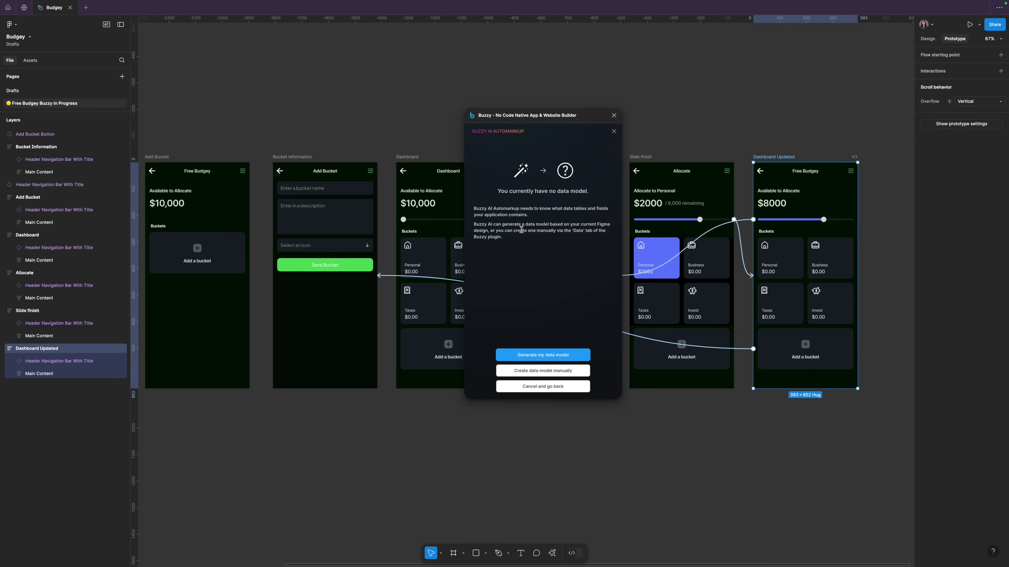
click(534, 354)
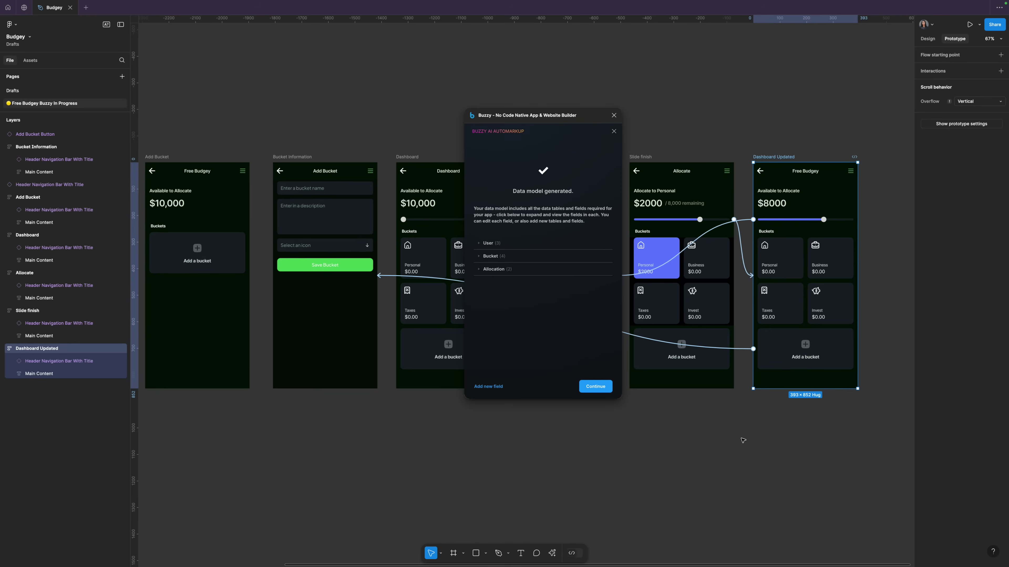
Review the fields of the generated User, Bucket and Allocation tables and accept the data model
scroll(607, 430, down, 1)
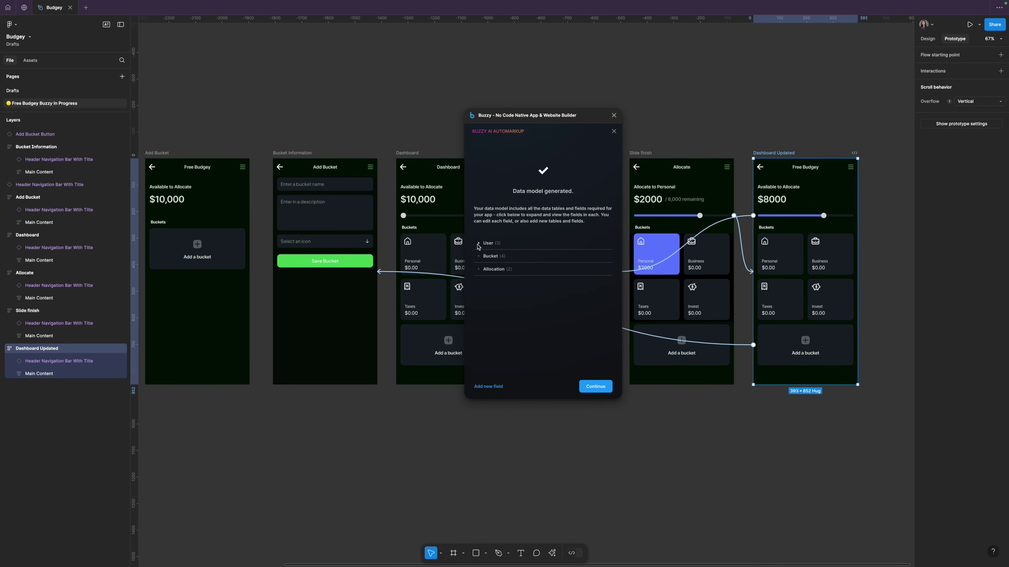
click(480, 244)
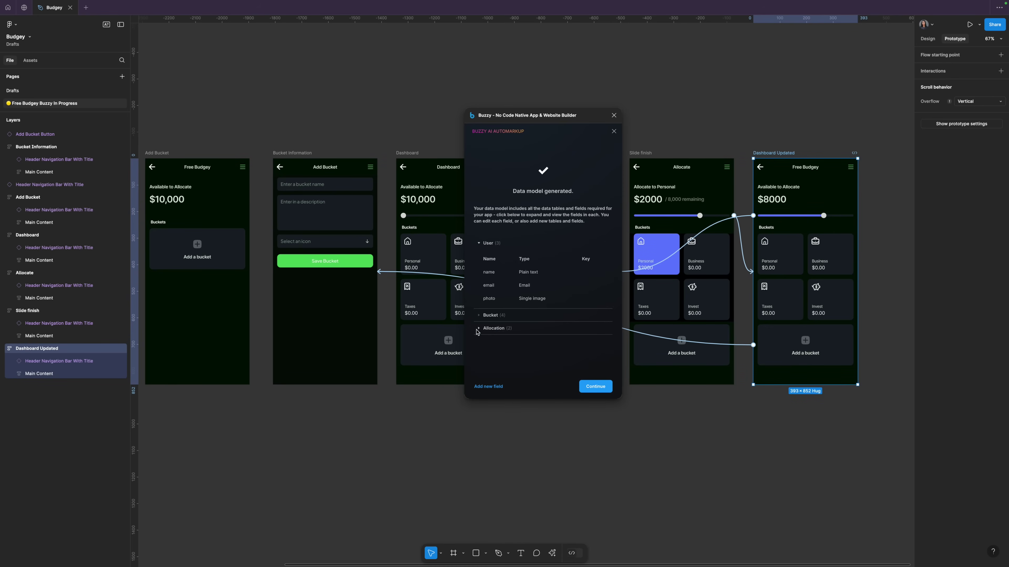
click(479, 314)
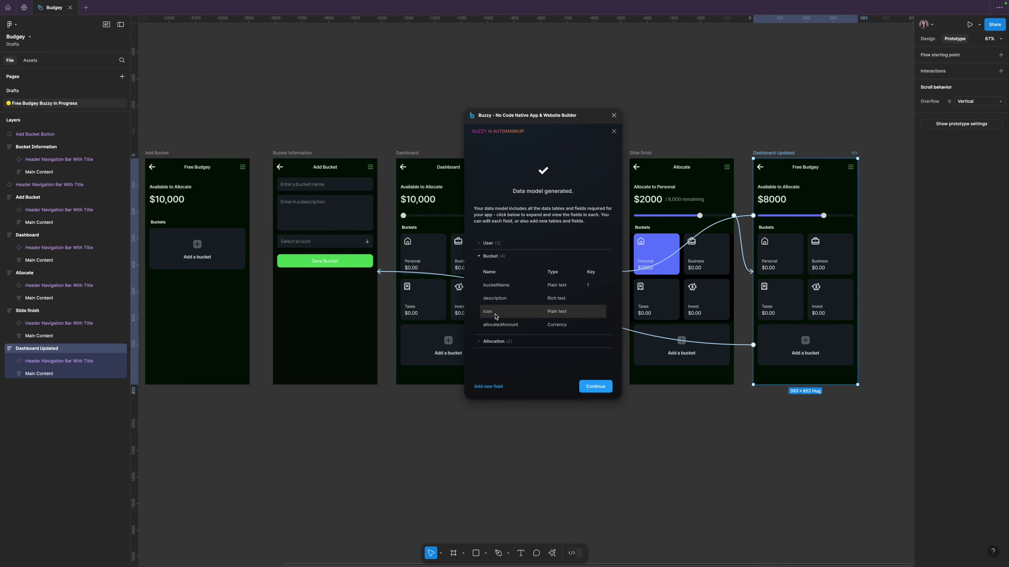
click(479, 342)
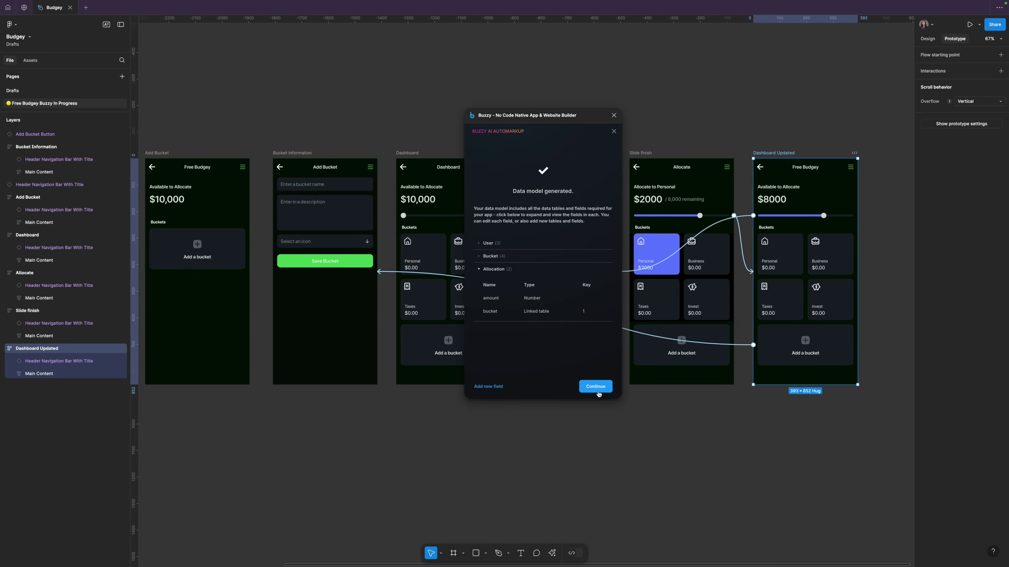
click(596, 387)
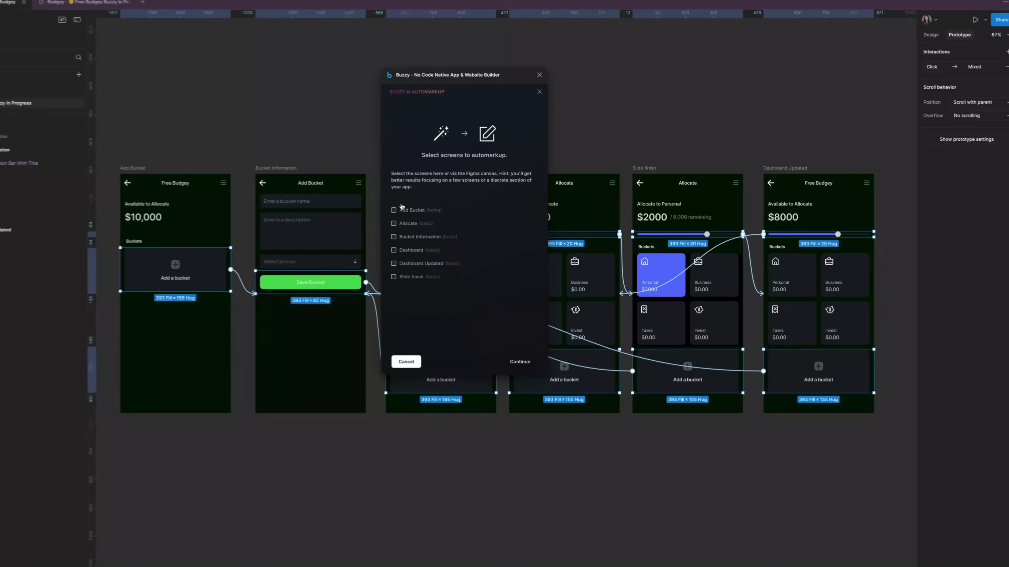
Choose Add Bucket, Allocate, Bucket Information, Slide finish and Dashboard as the screens to automarkup
click(394, 210)
click(393, 223)
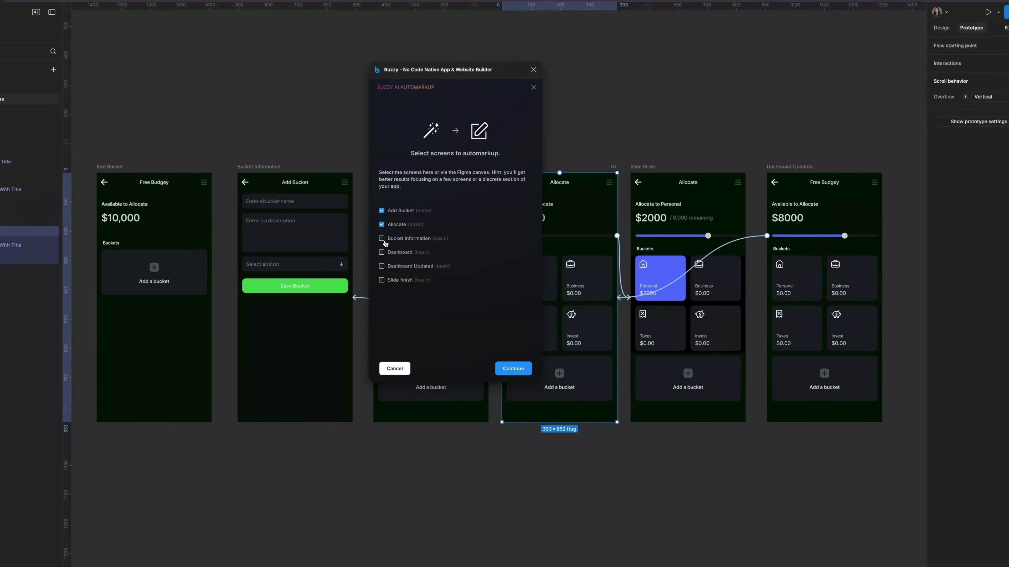
click(384, 240)
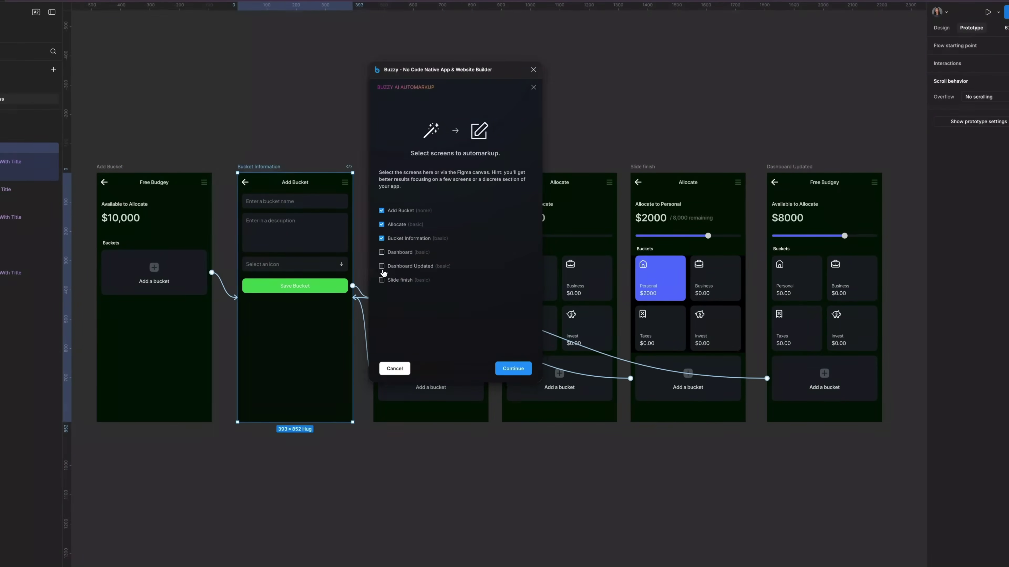
click(381, 281)
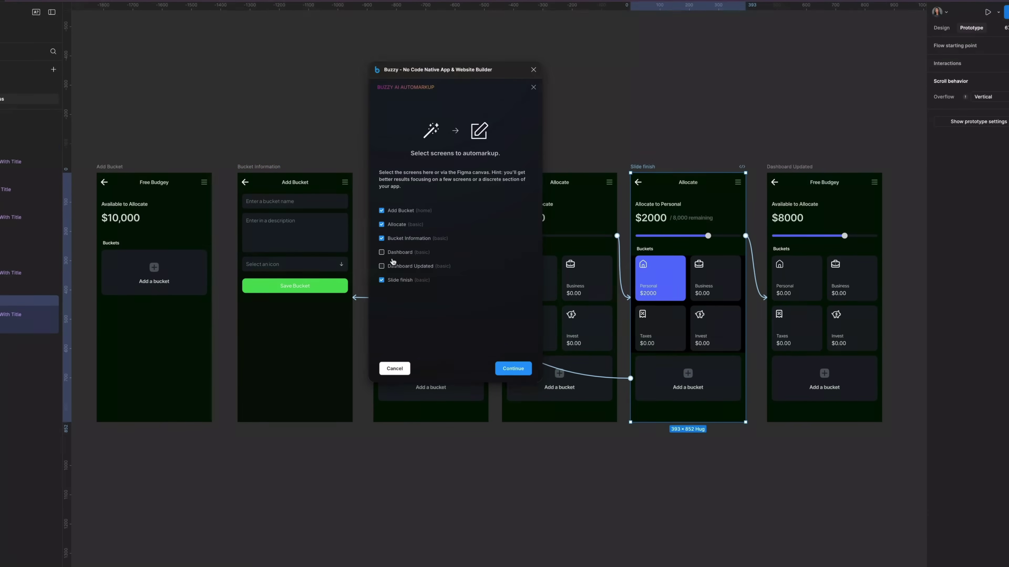
click(388, 252)
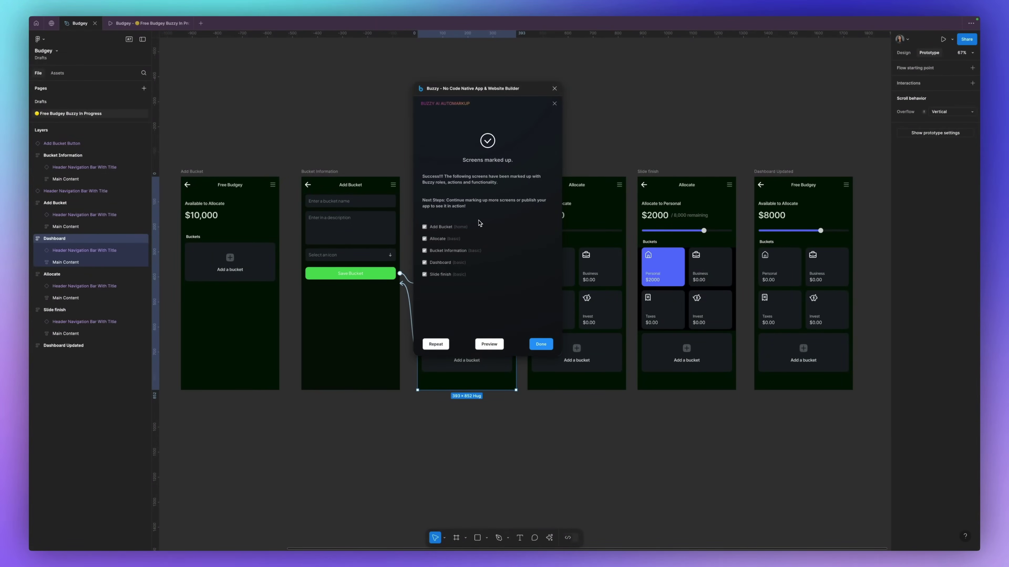
Publish the marked-up app for preview and generate sample data for it
click(535, 342)
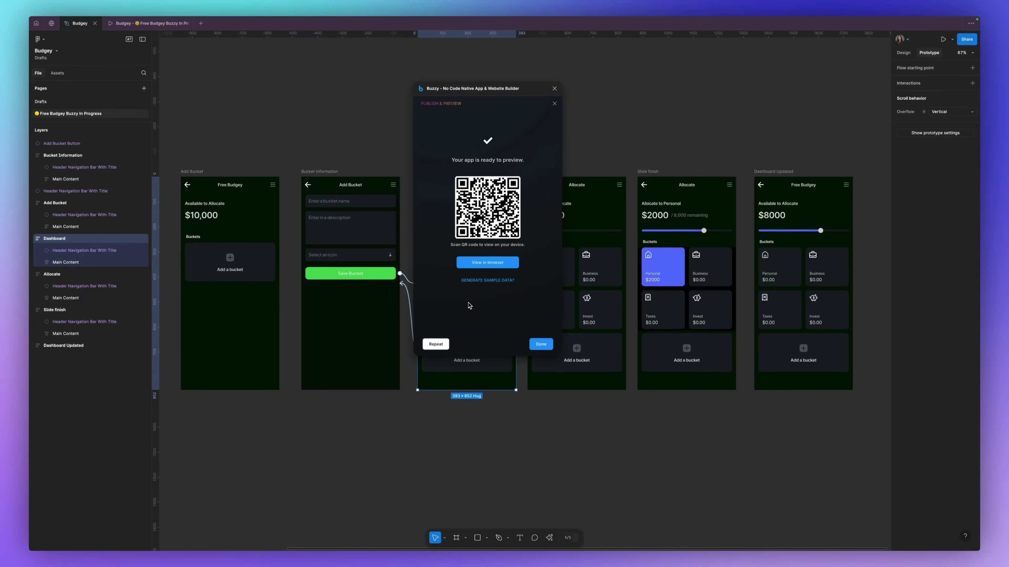
click(488, 280)
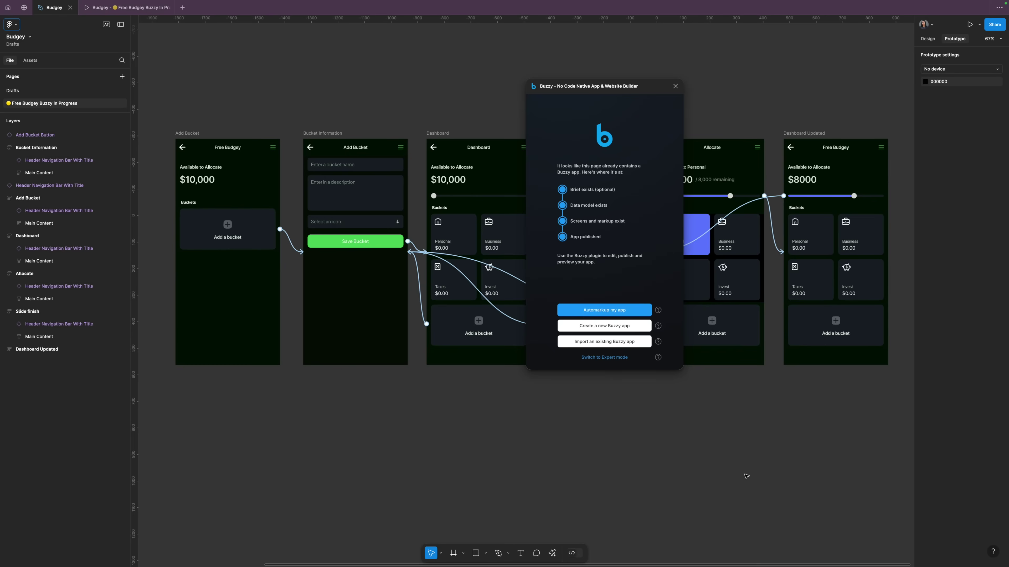
Switch Buzzy to Expert mode and look through the app's brief, data model and design markup
click(603, 359)
click(636, 158)
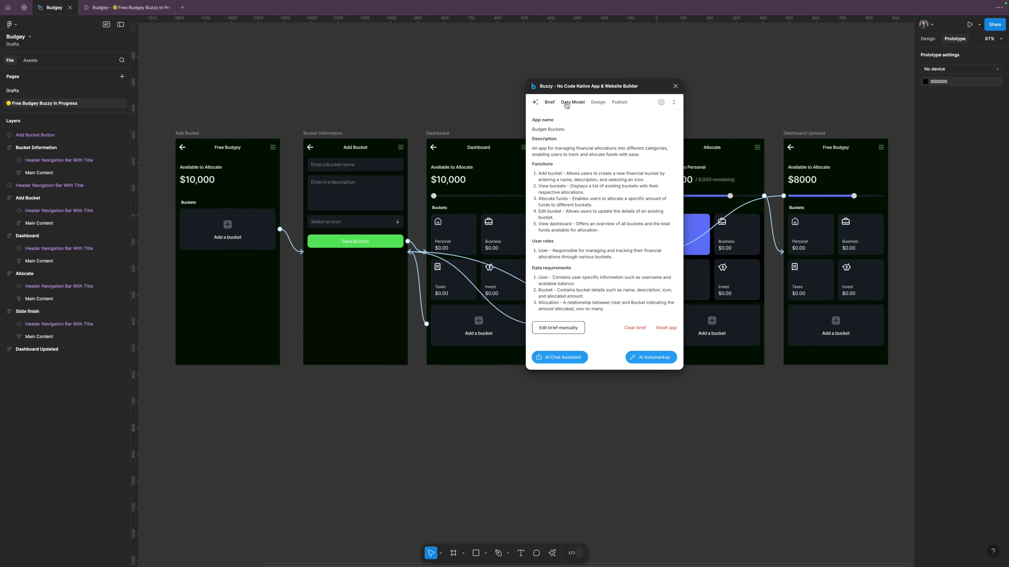
click(577, 106)
click(603, 107)
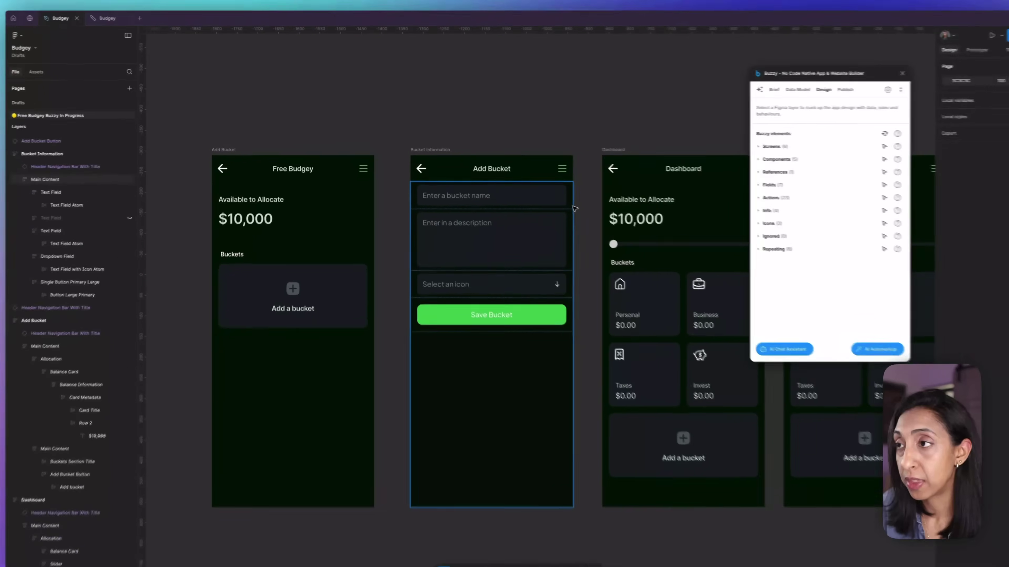
Examine the Buzzy markup of Main Content on the Bucket Information screen, including its component type, name and form layout mode options
click(574, 209)
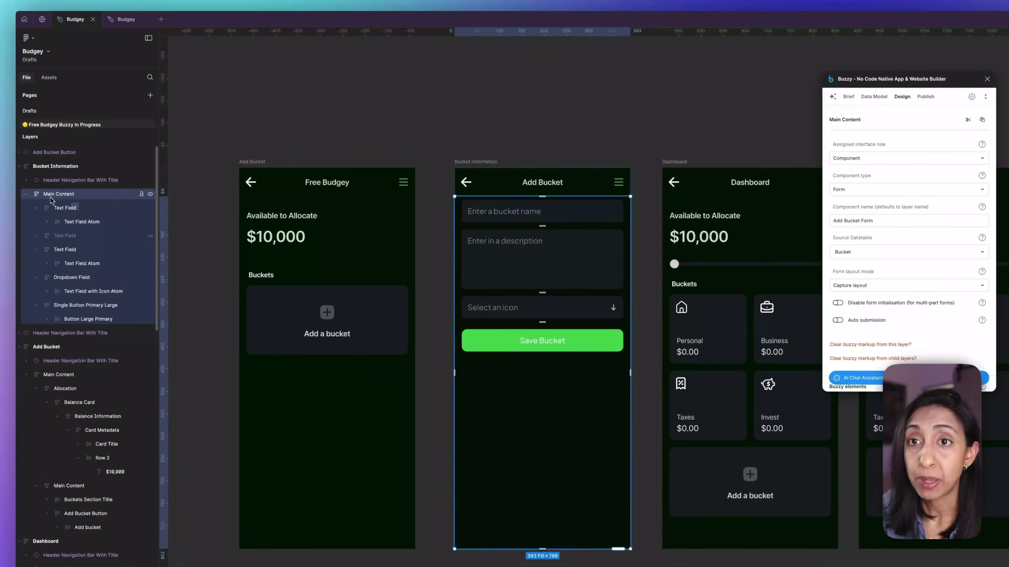
click(66, 209)
click(36, 208)
click(59, 194)
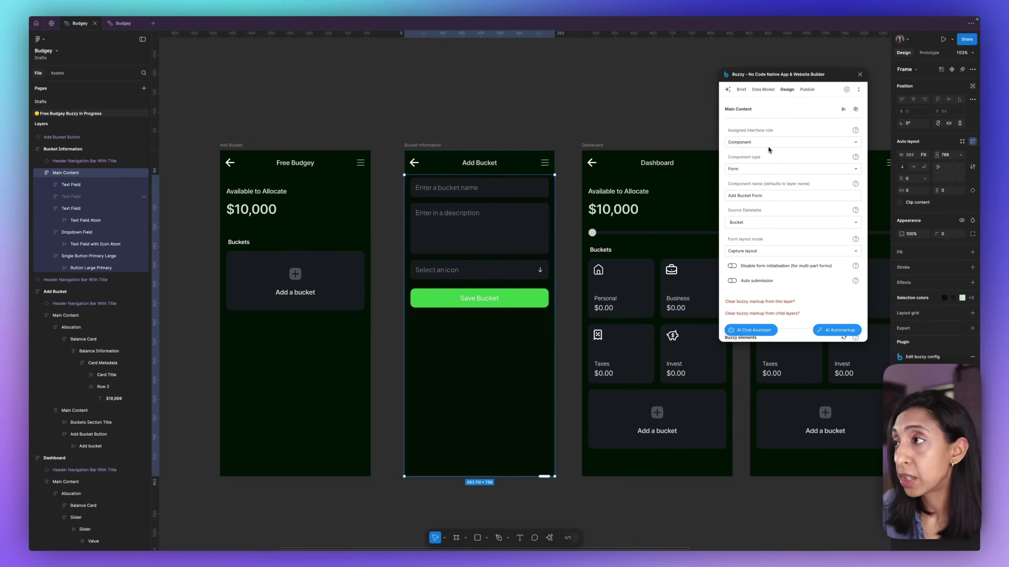
click(769, 169)
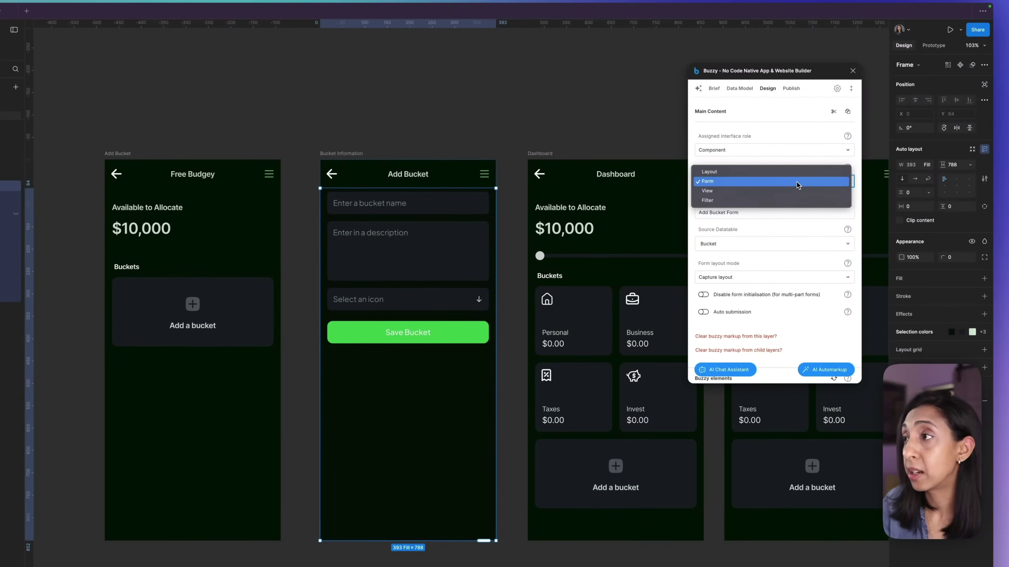
click(796, 182)
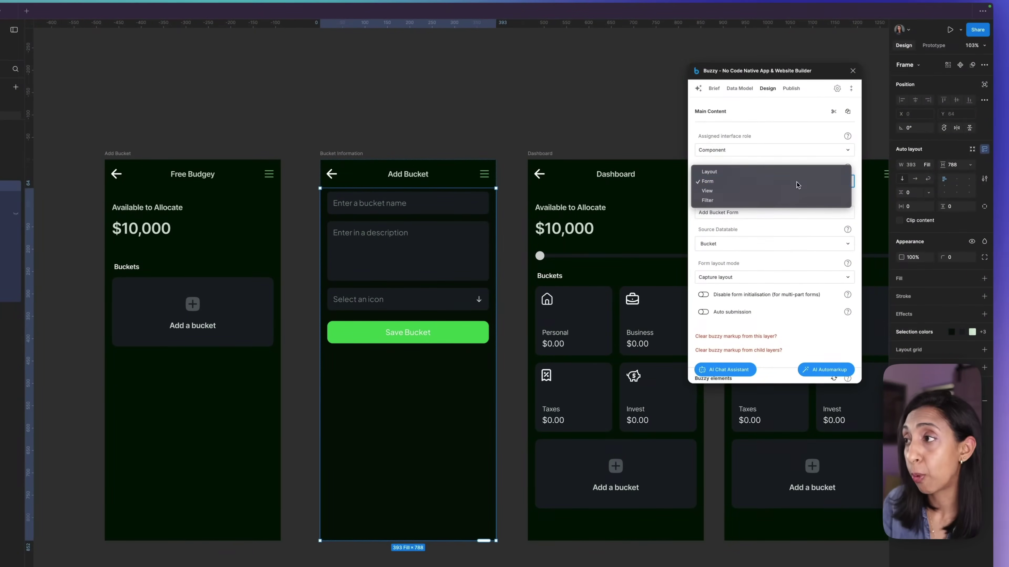
click(765, 214)
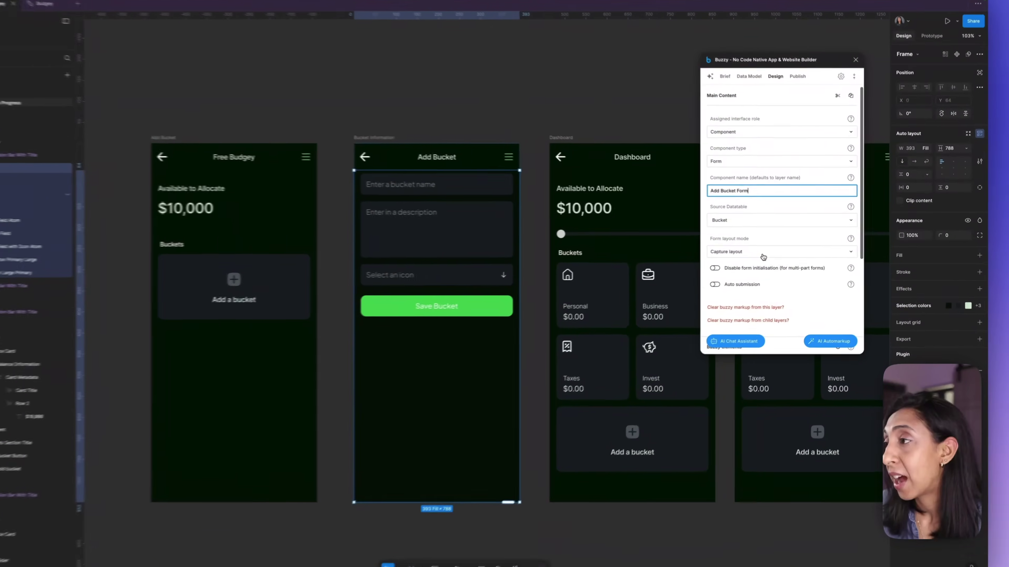
click(774, 249)
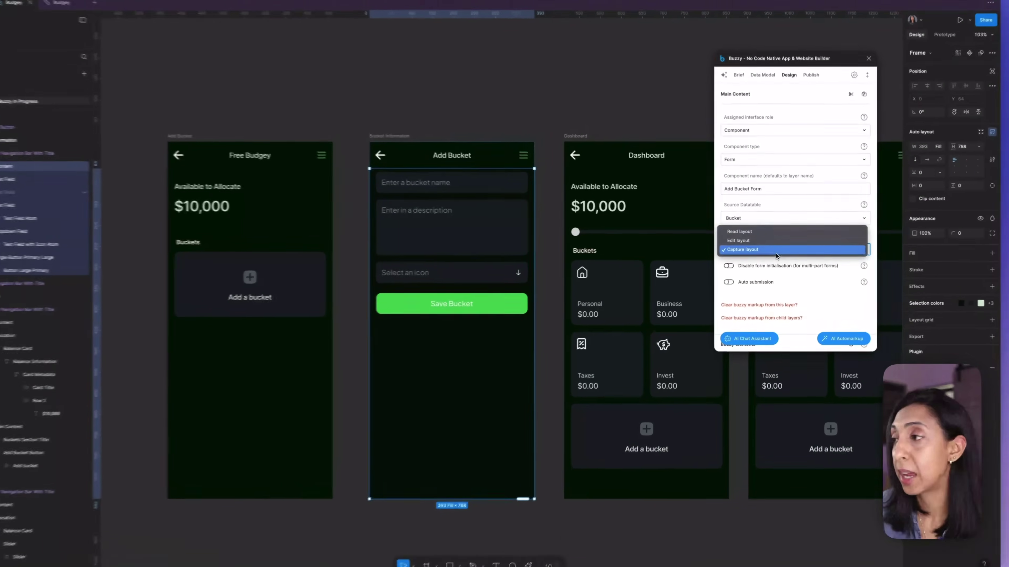
click(775, 250)
Examine the Save Bucket button's Buzzy markup, including its interface role, action type and navigation target
click(529, 298)
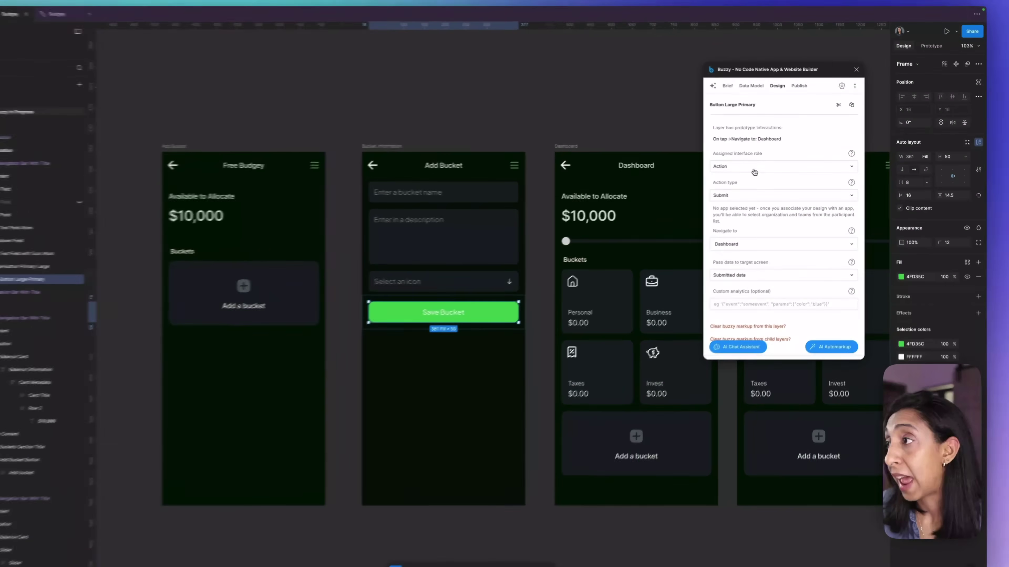
click(768, 166)
click(768, 167)
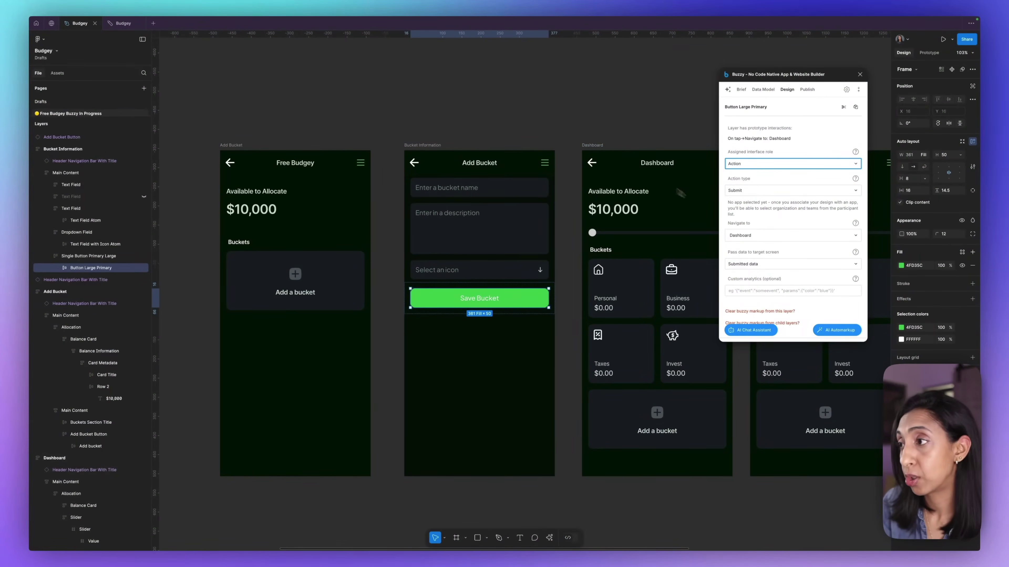
scroll(754, 258, down, 5)
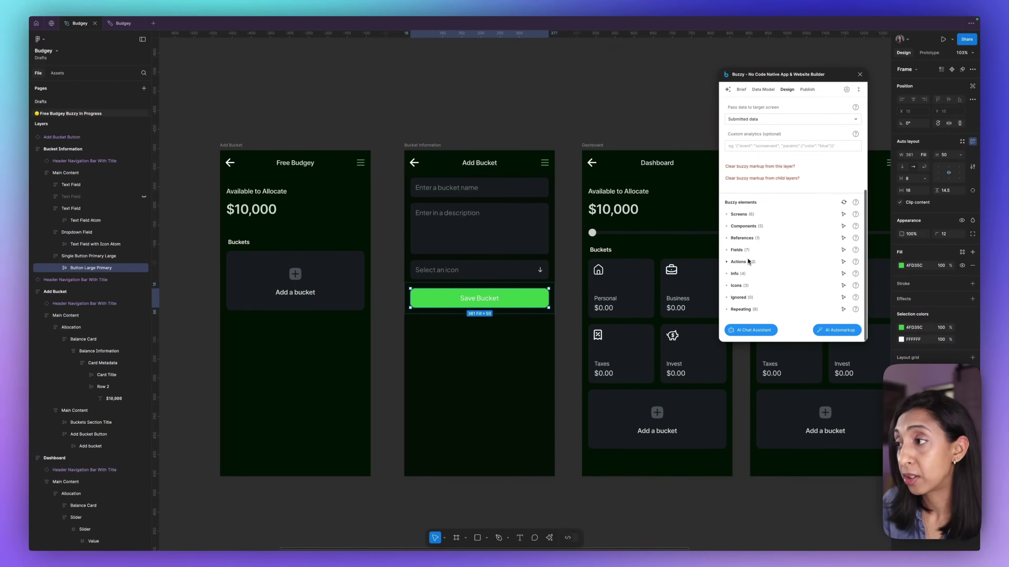
scroll(747, 261, up, 5)
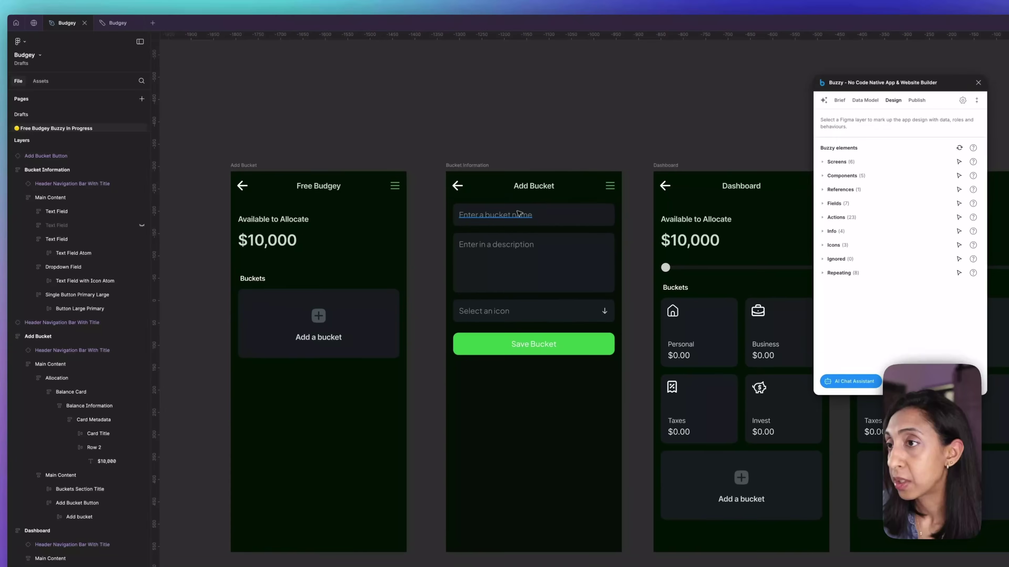
Inspect the bucket name input's field definition and its advanced settings, including the placeholder text
click(462, 190)
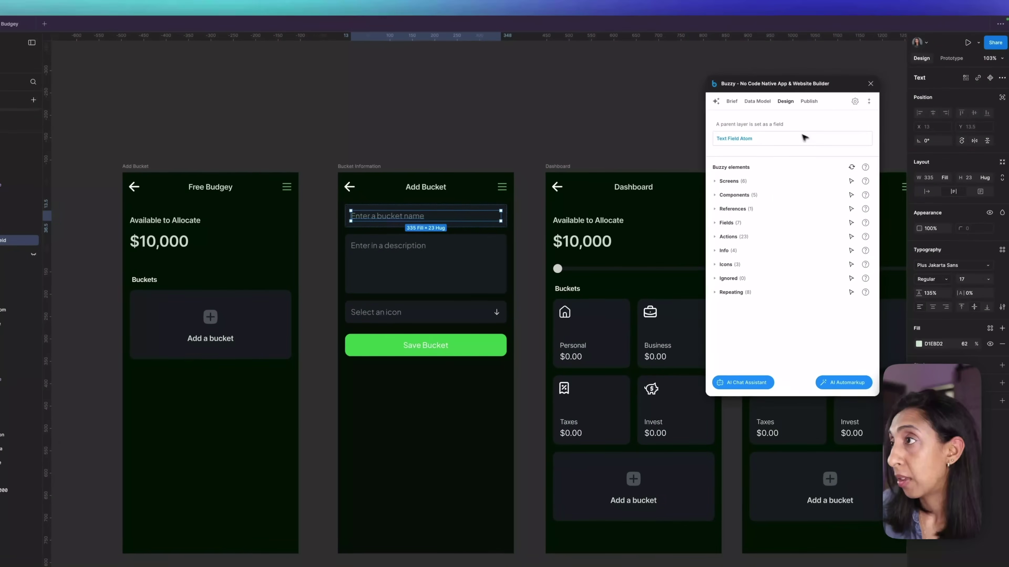
click(732, 138)
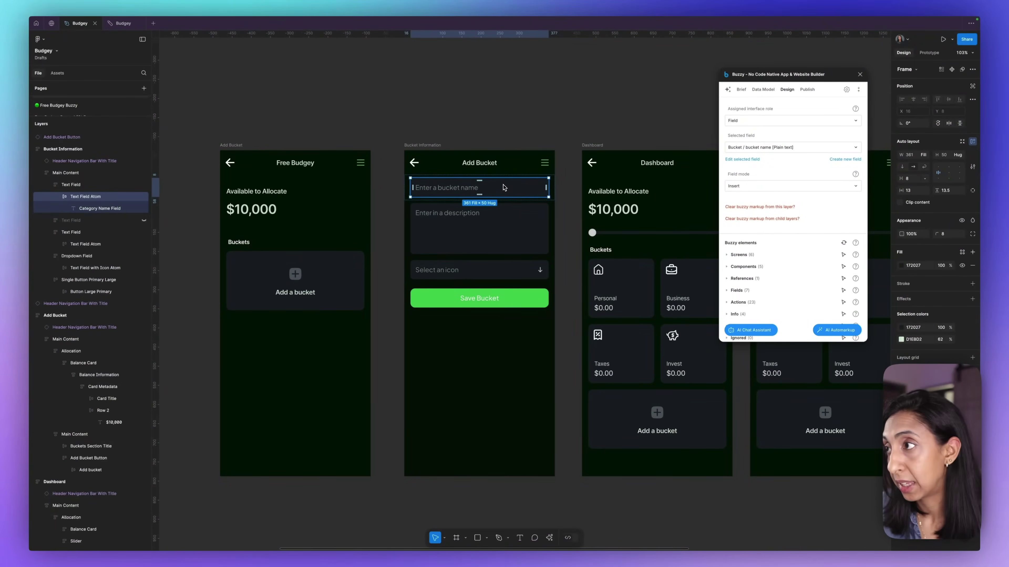
click(749, 160)
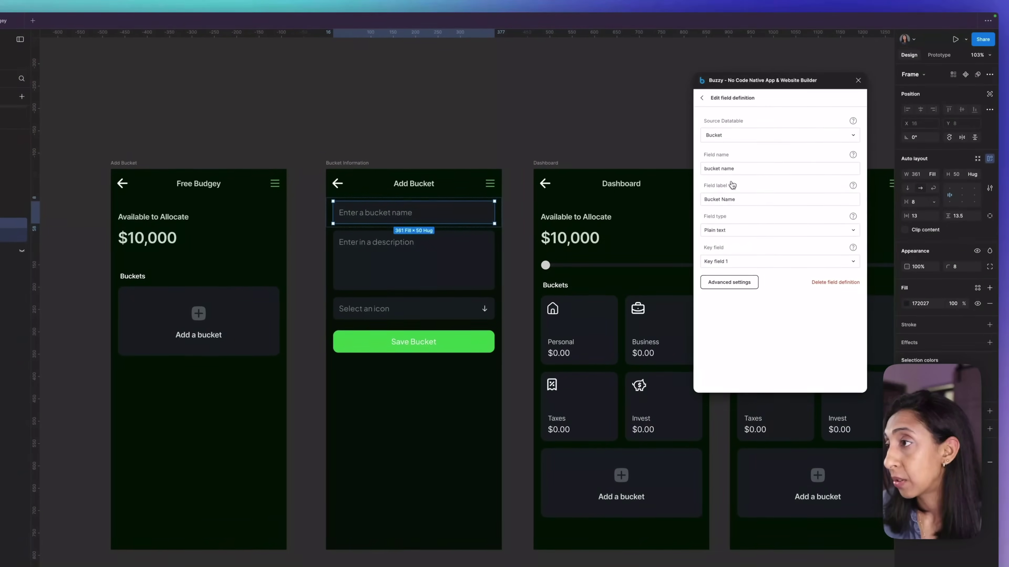
click(745, 283)
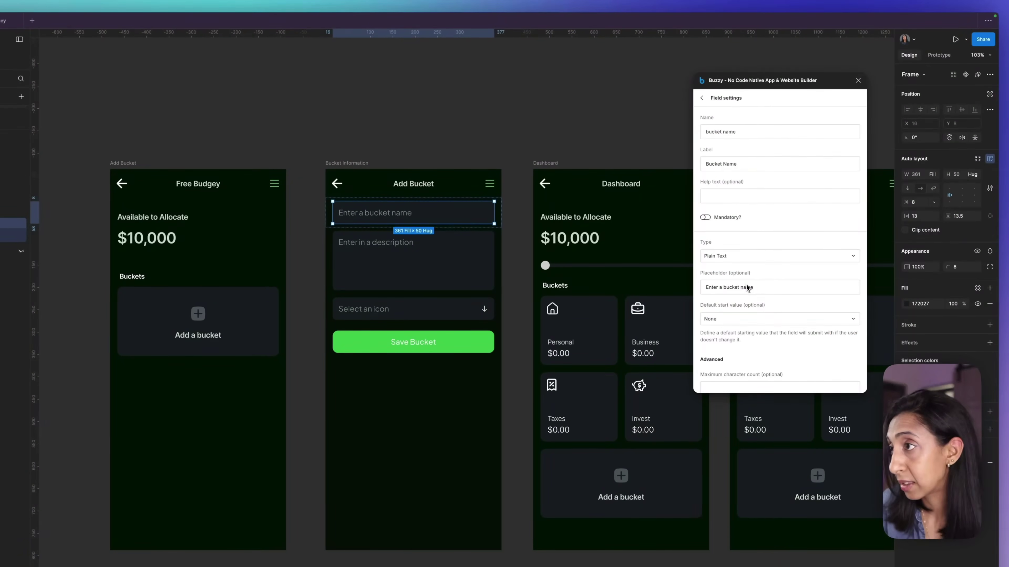
triple_click(760, 292)
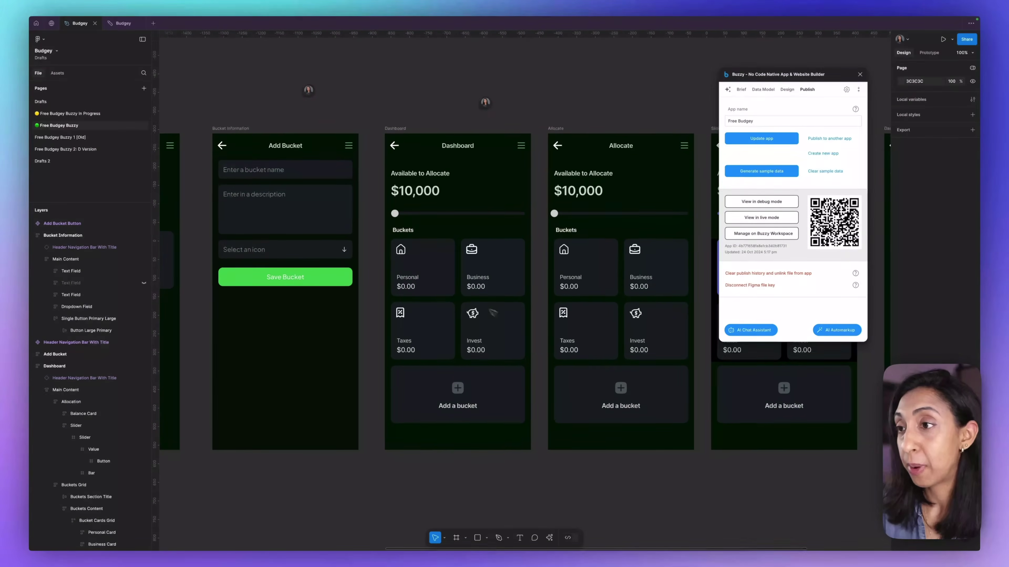
Inspect the Buzzy design markup of the Dashboard's Main Content and its Personal card
click(433, 258)
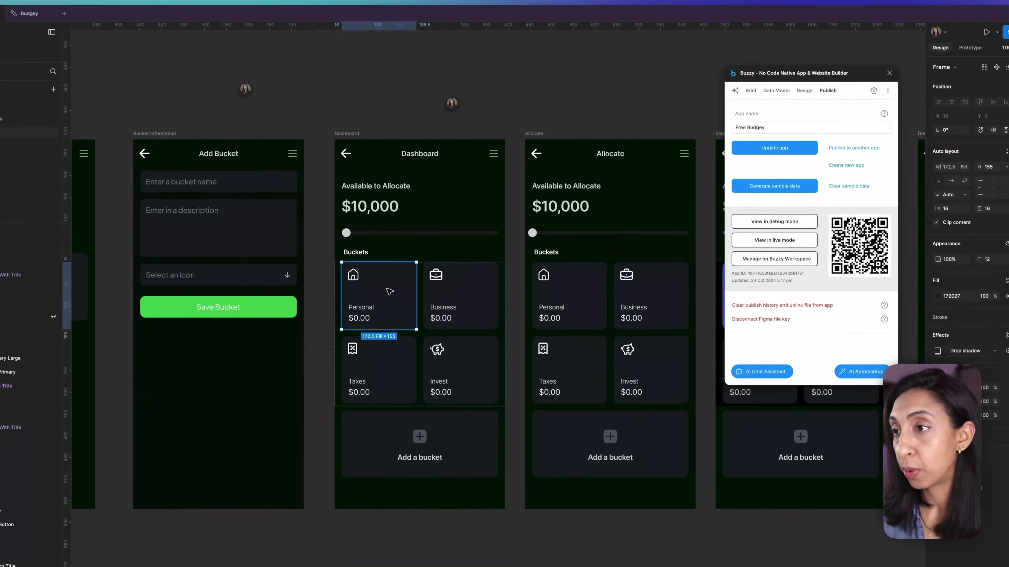
key(Escape)
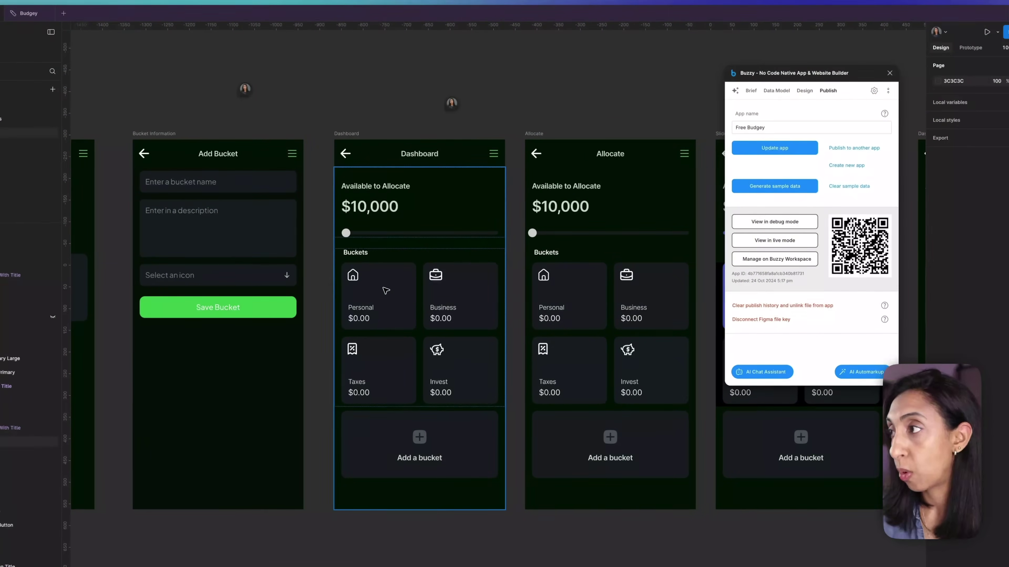
click(803, 92)
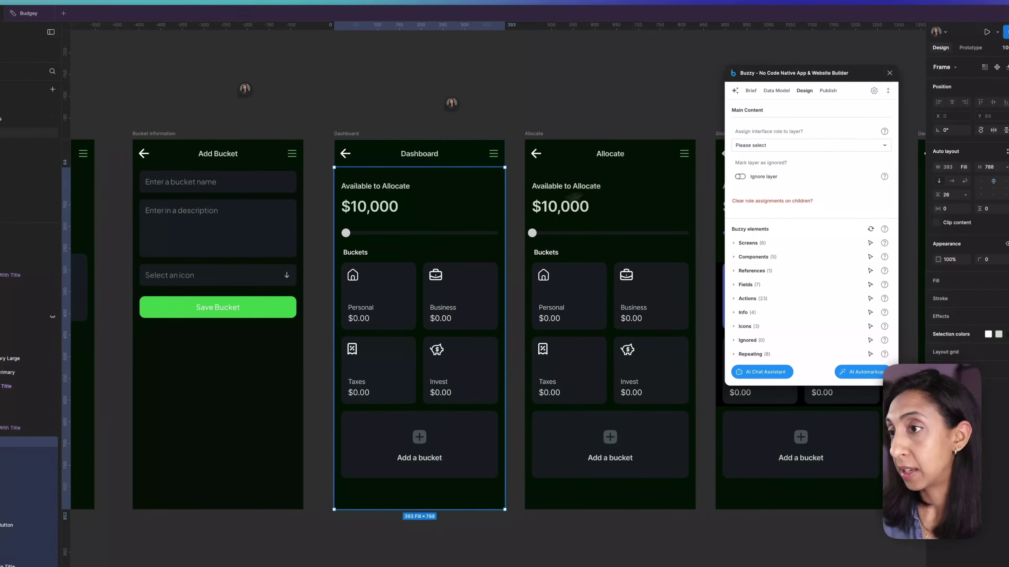
click(776, 172)
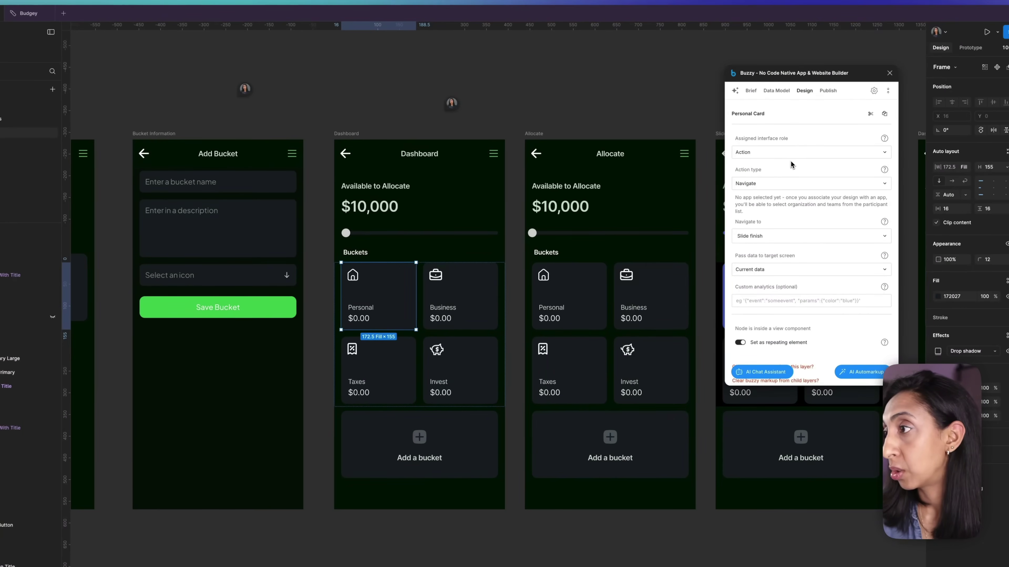
Inspect the Buzzy markup of the Dashboard Personal card's title, including its selected field and field mode, and the dollar amount below it
click(366, 309)
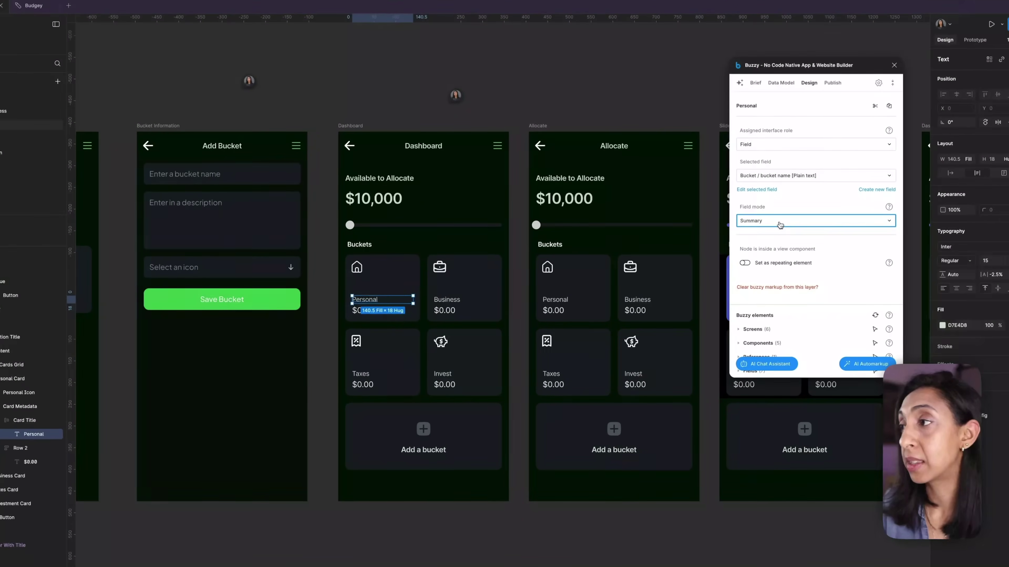
click(762, 208)
click(779, 223)
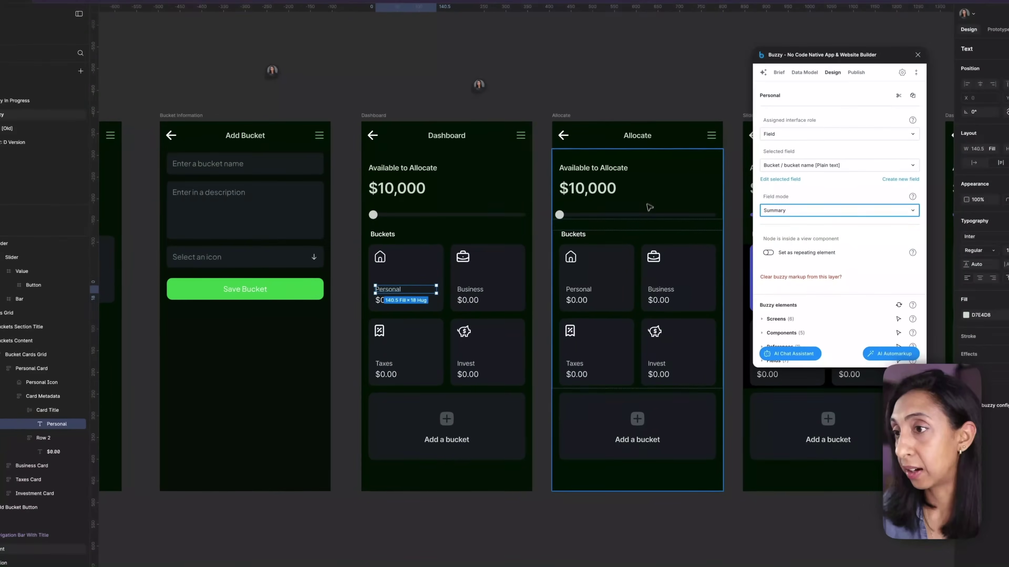
click(382, 300)
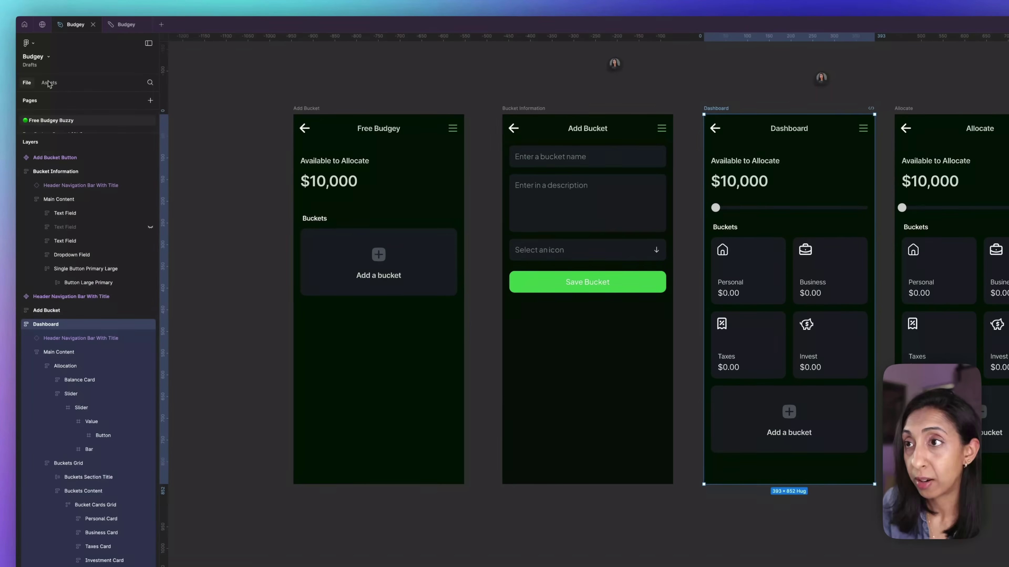
Launch the Buzzy plugin and start adding a bucket in the published Free Budgey app on the phone
click(26, 43)
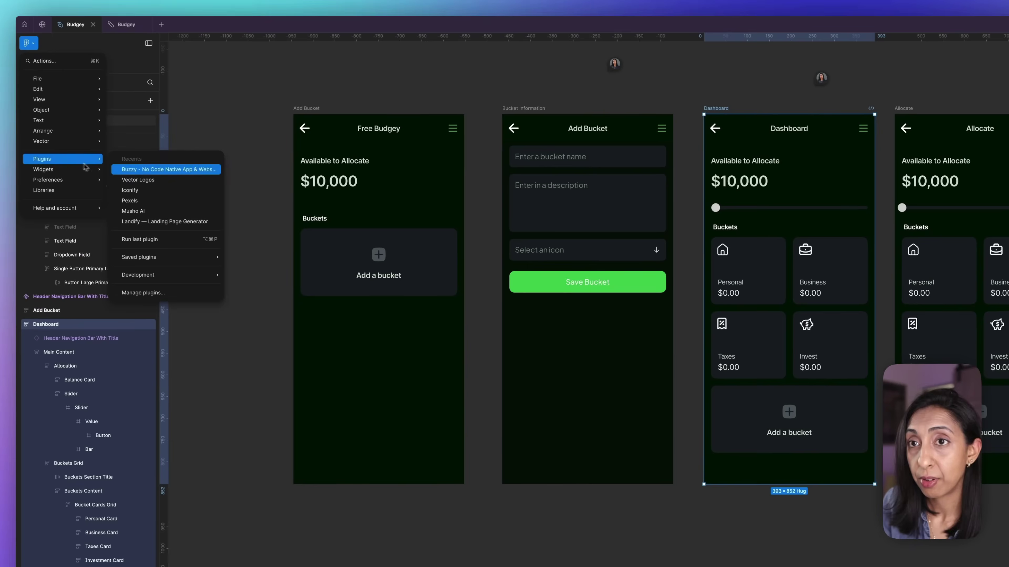
click(167, 165)
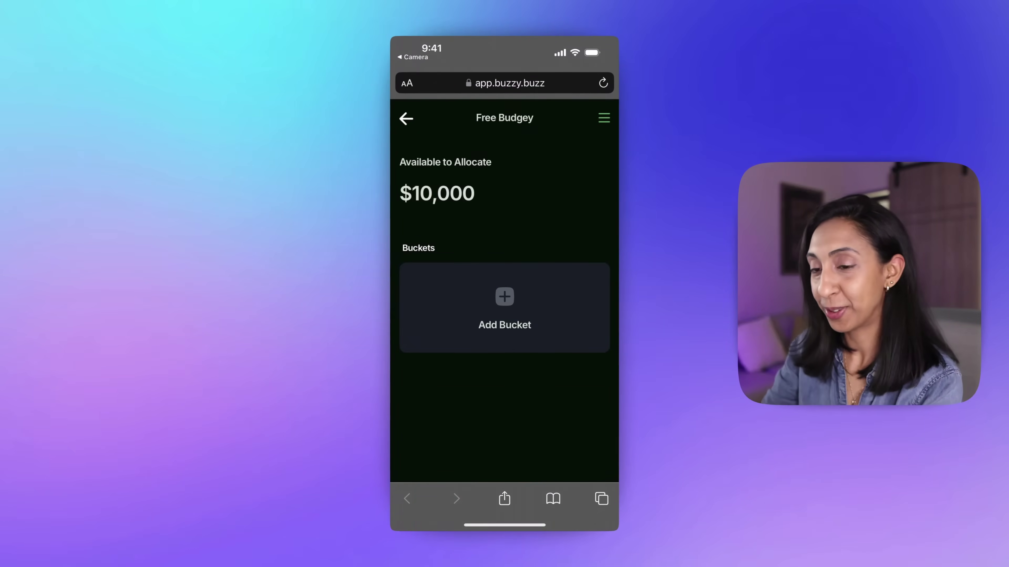
click(504, 308)
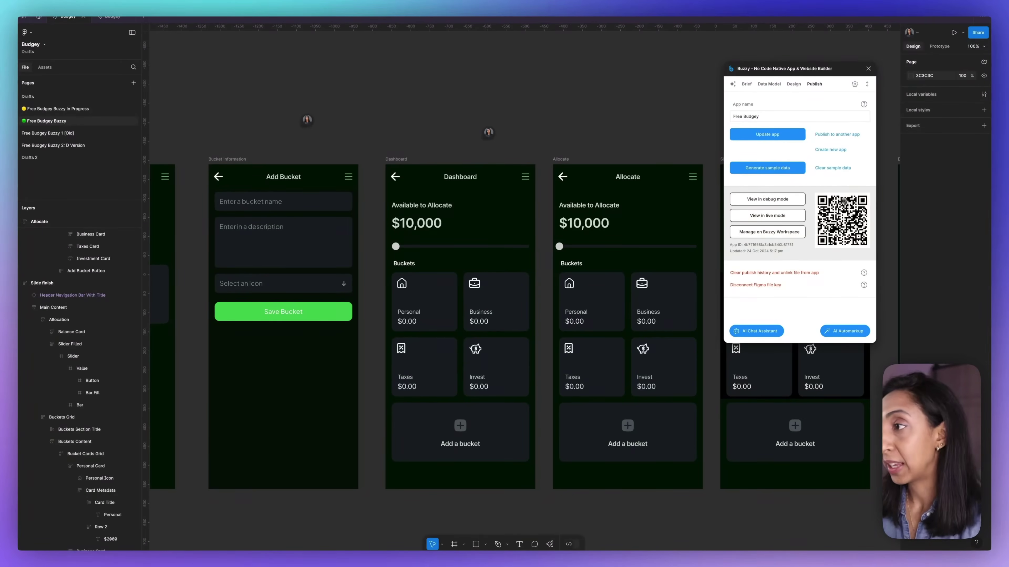
Open Free Budgey in the Buzzy workspace and review its data tables and published design screens
click(776, 235)
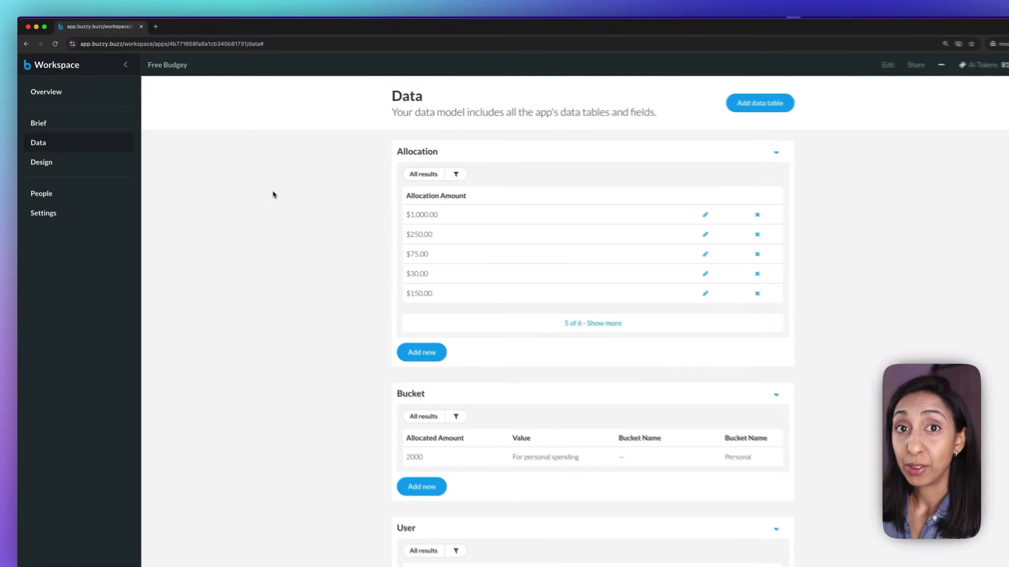
scroll(456, 202, down, 3)
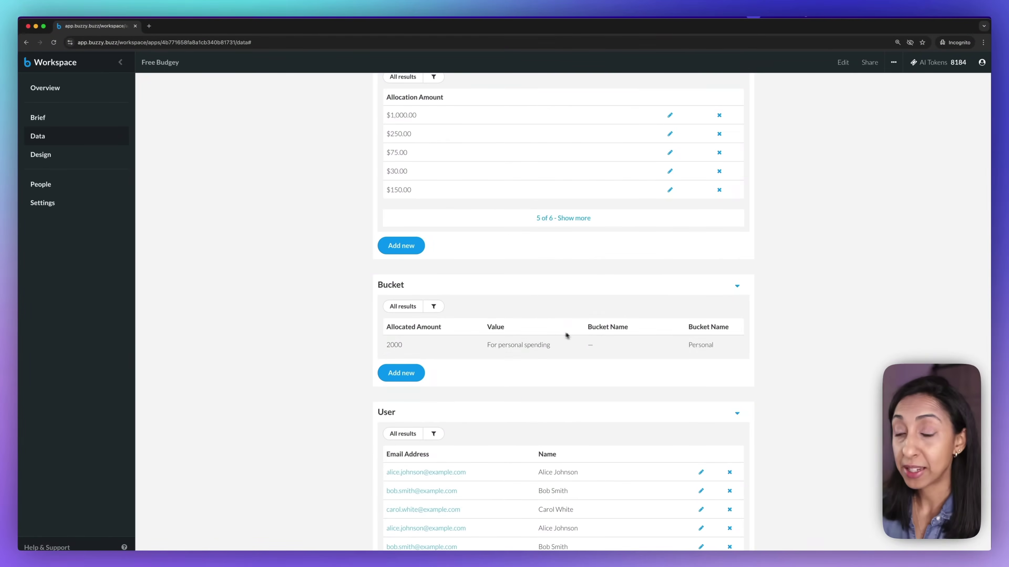
click(43, 154)
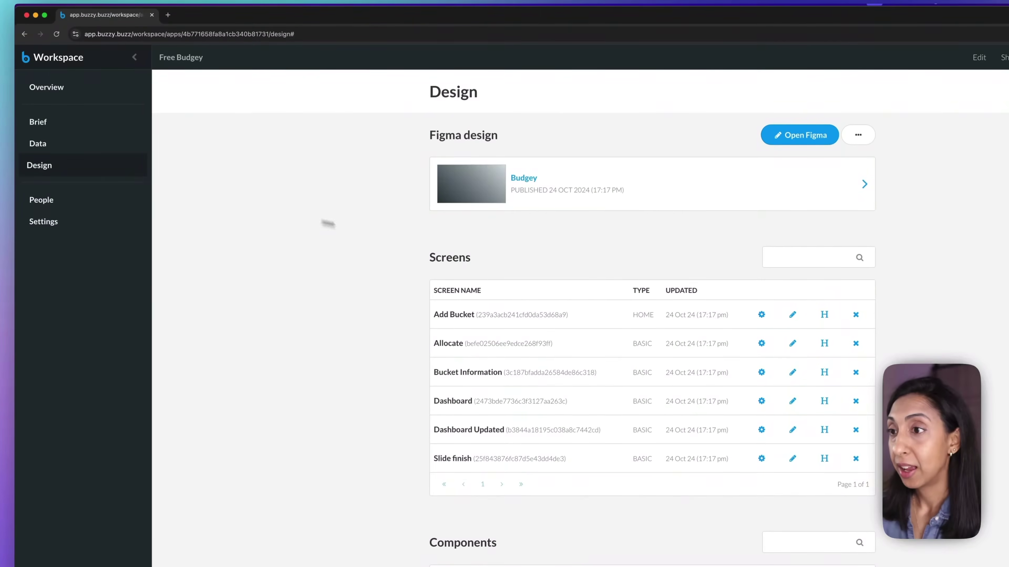
scroll(479, 253, down, 10)
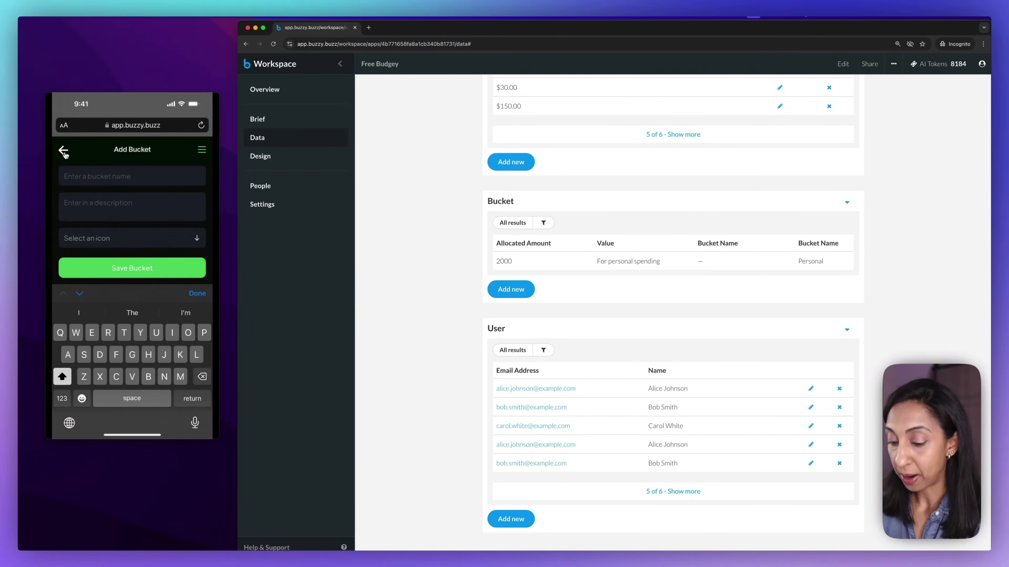
Add a bucket named Travel with the description "Travel expenses" in the published phone app and save it
text(Travel)
key(Tab)
text(Travel)
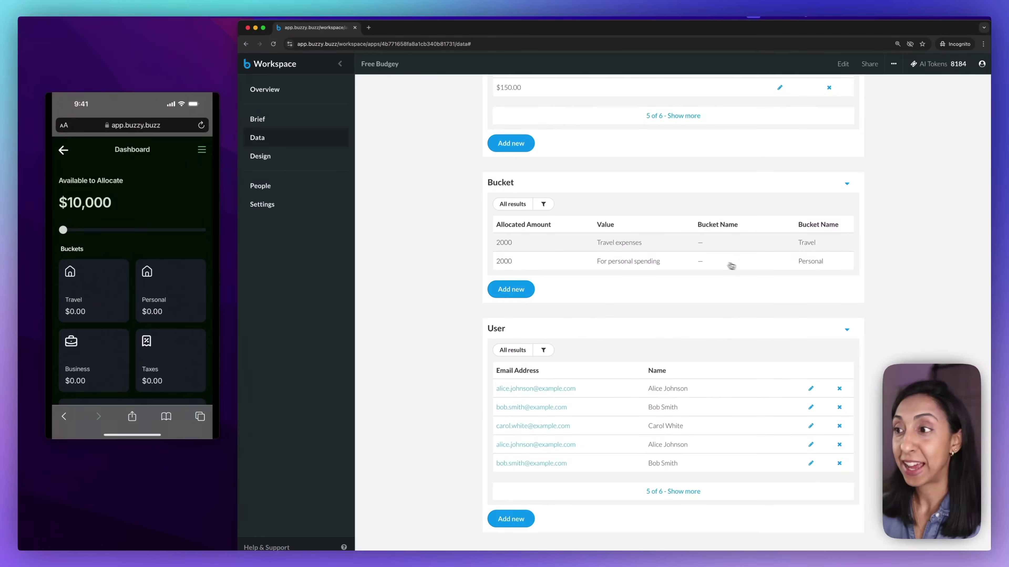
Review the workspace's data tables and the app-level options for duplicating the app, clearing screens and components, and deleting the app
scroll(817, 283, up, 1)
scroll(817, 283, up, 4)
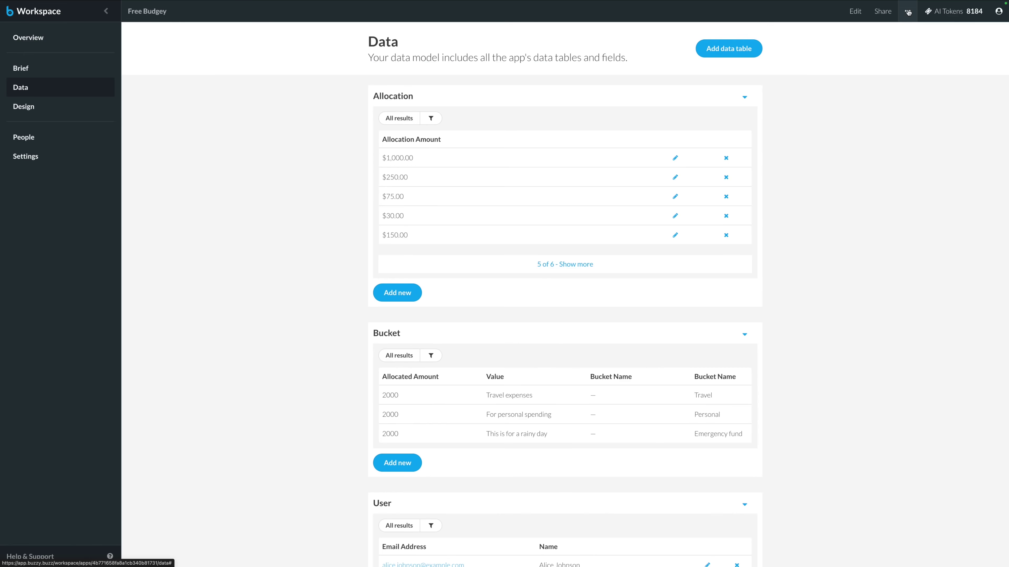
click(906, 11)
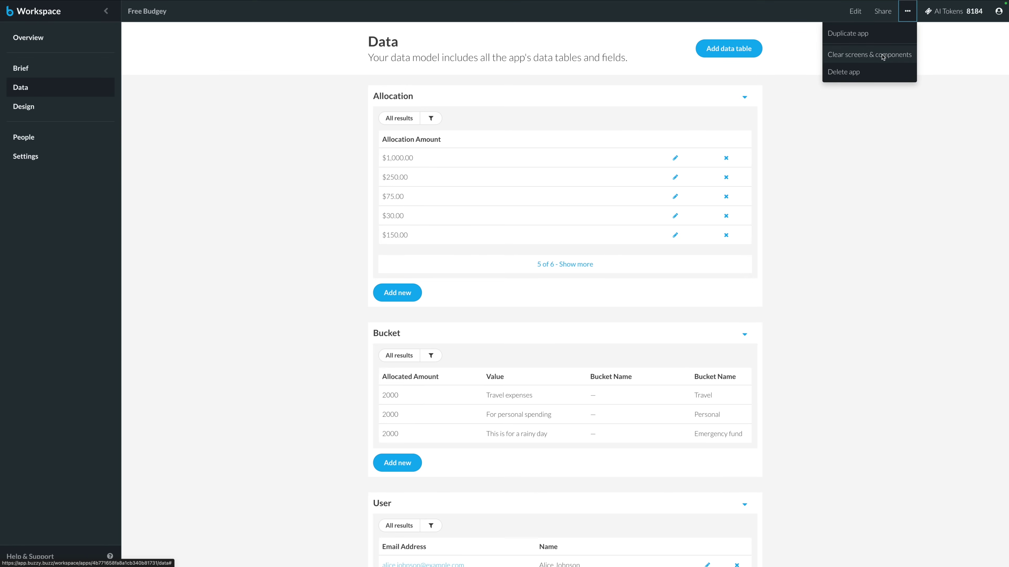
click(829, 212)
scroll(829, 211, down, 3)
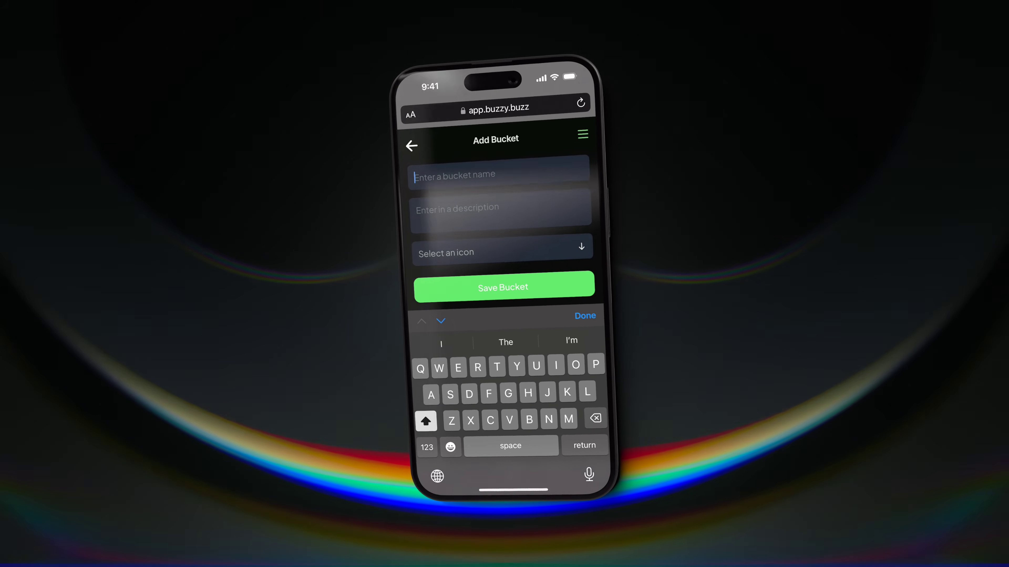
Fill in a new bucket named Emergency fund with the description "This is for a rainy day" in the phone app
text(Emergen)
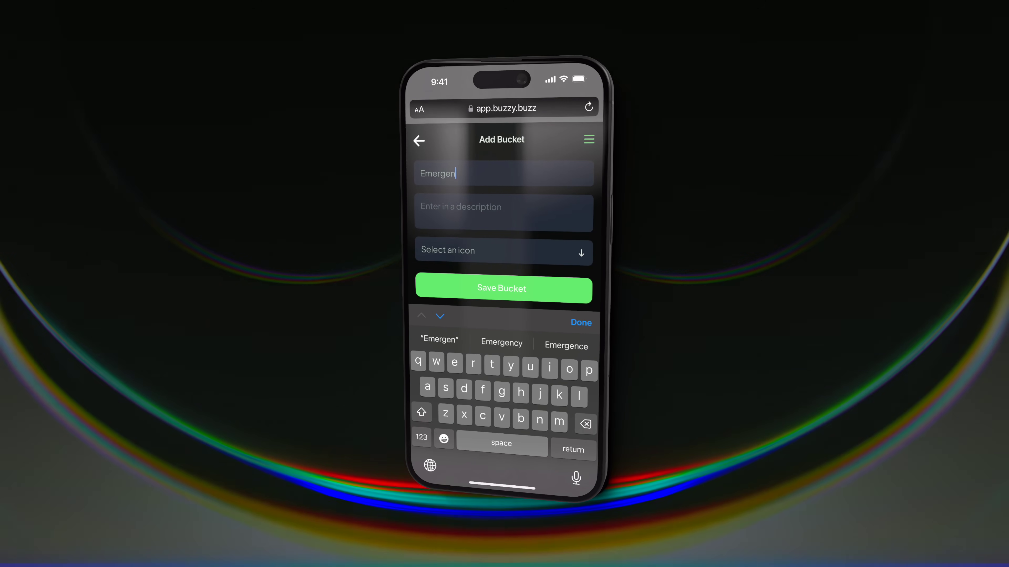
text(cy fund)
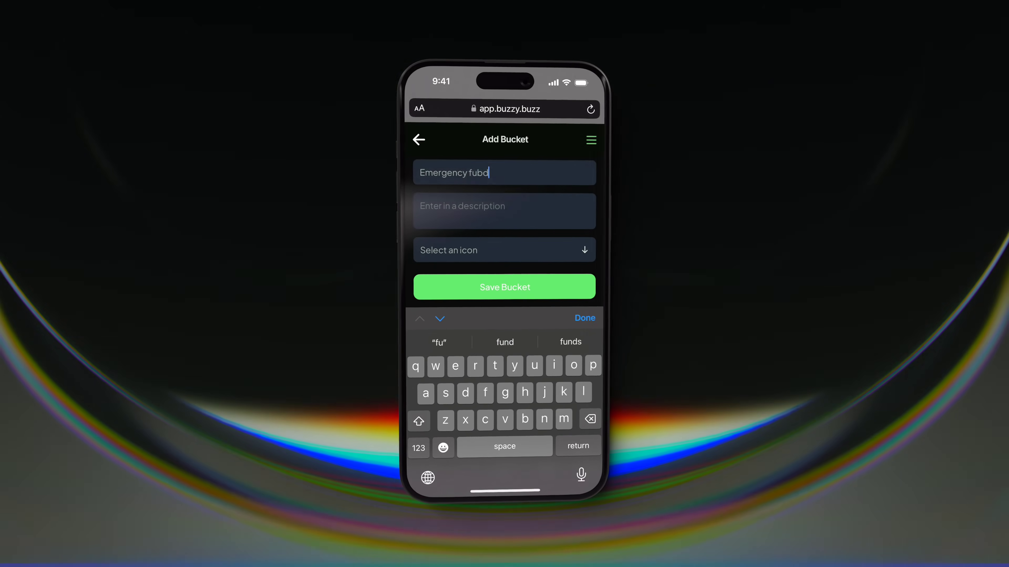
click(437, 205)
text(This is)
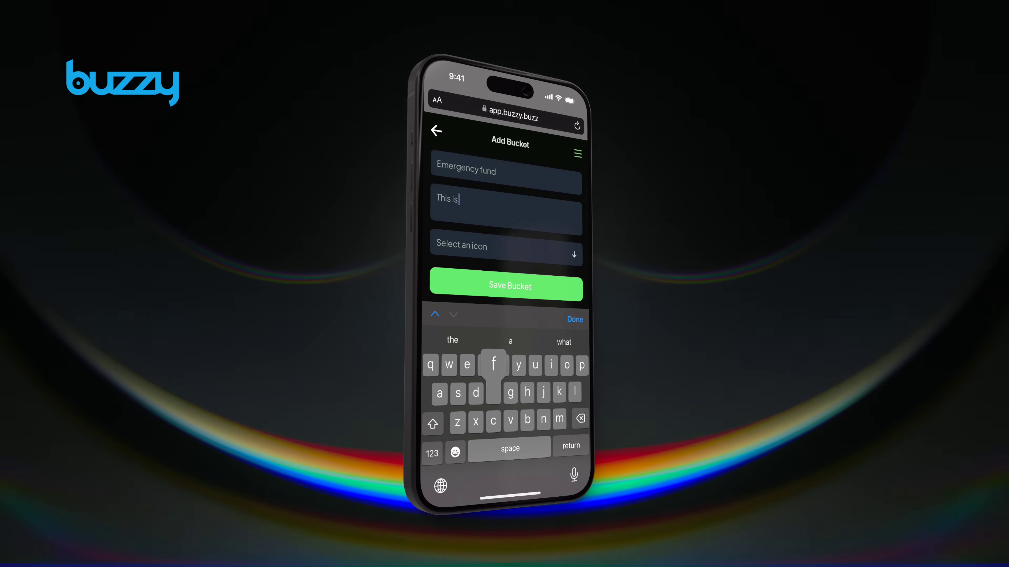
text( for a rainy day)
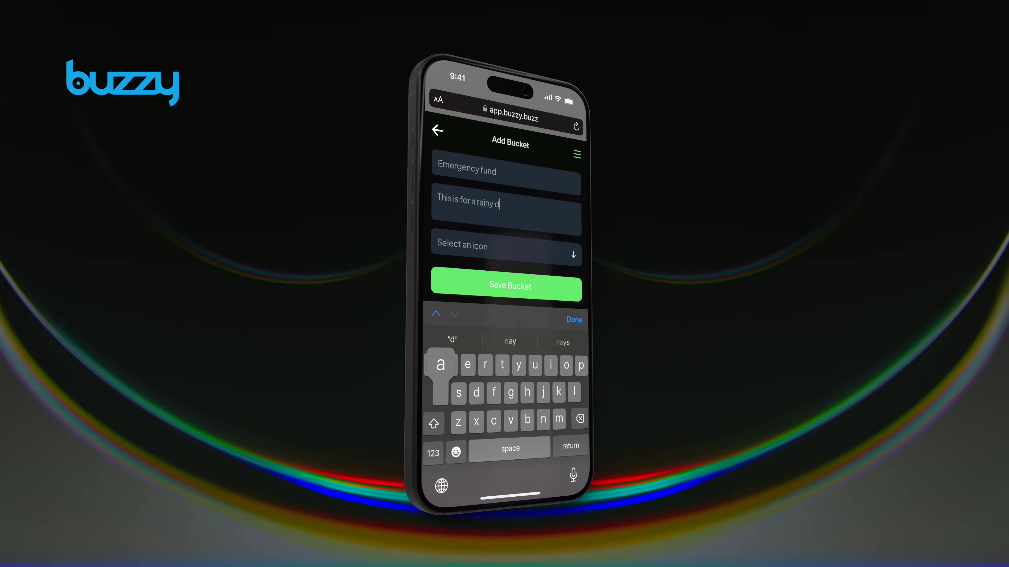